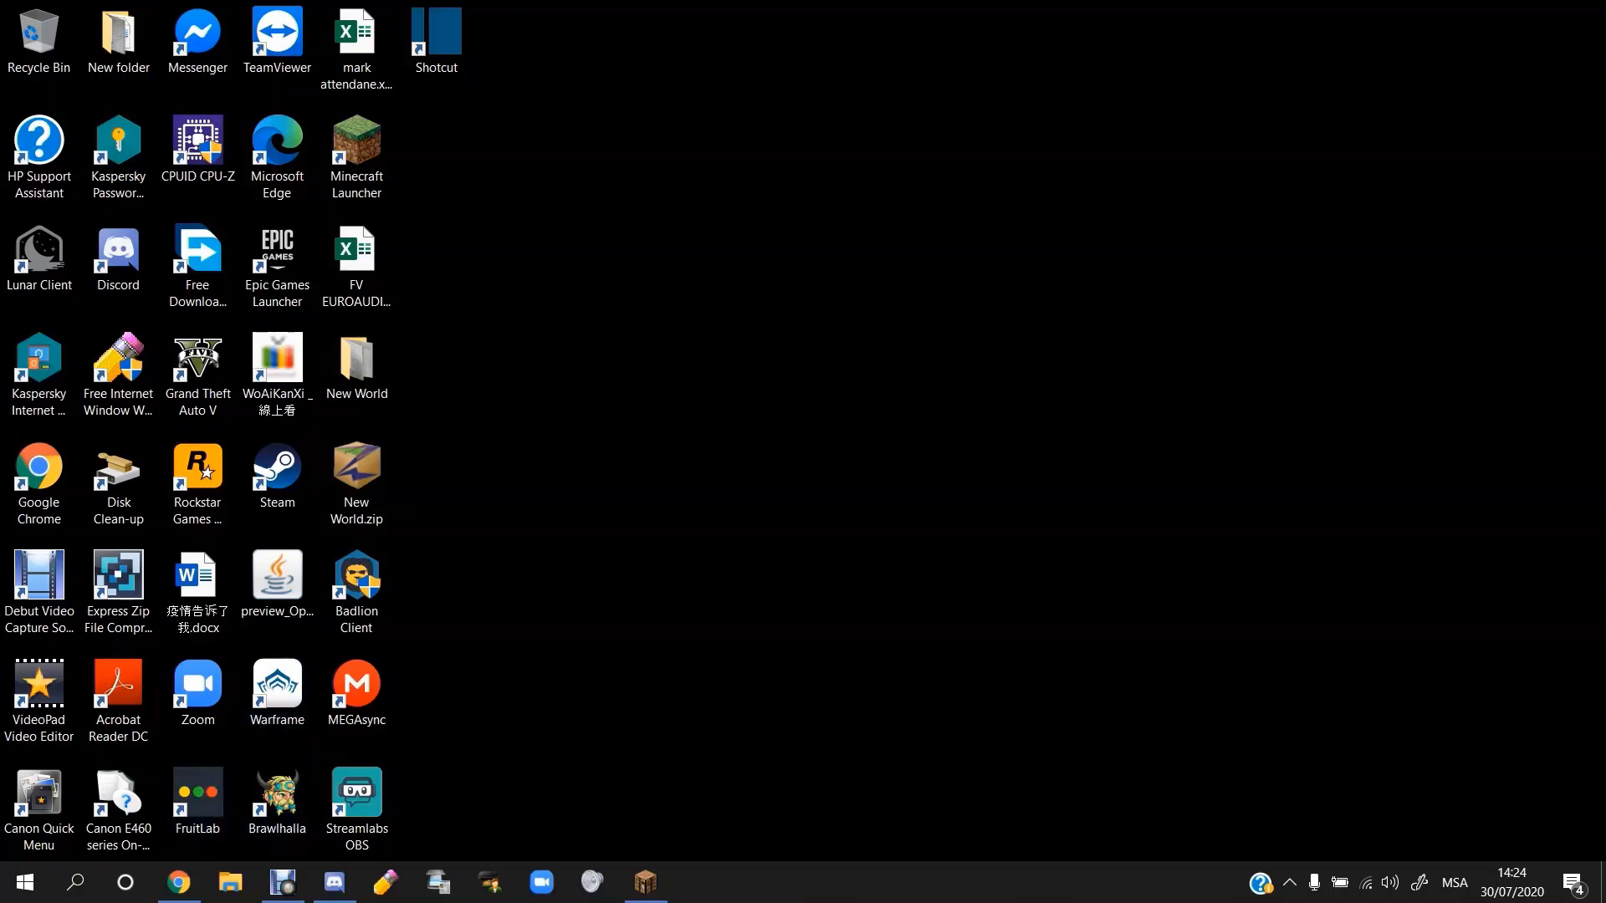
# Step: Switch to Chrome, go to Google Drive and create a new blank Google Form
pyautogui.click(178, 882)
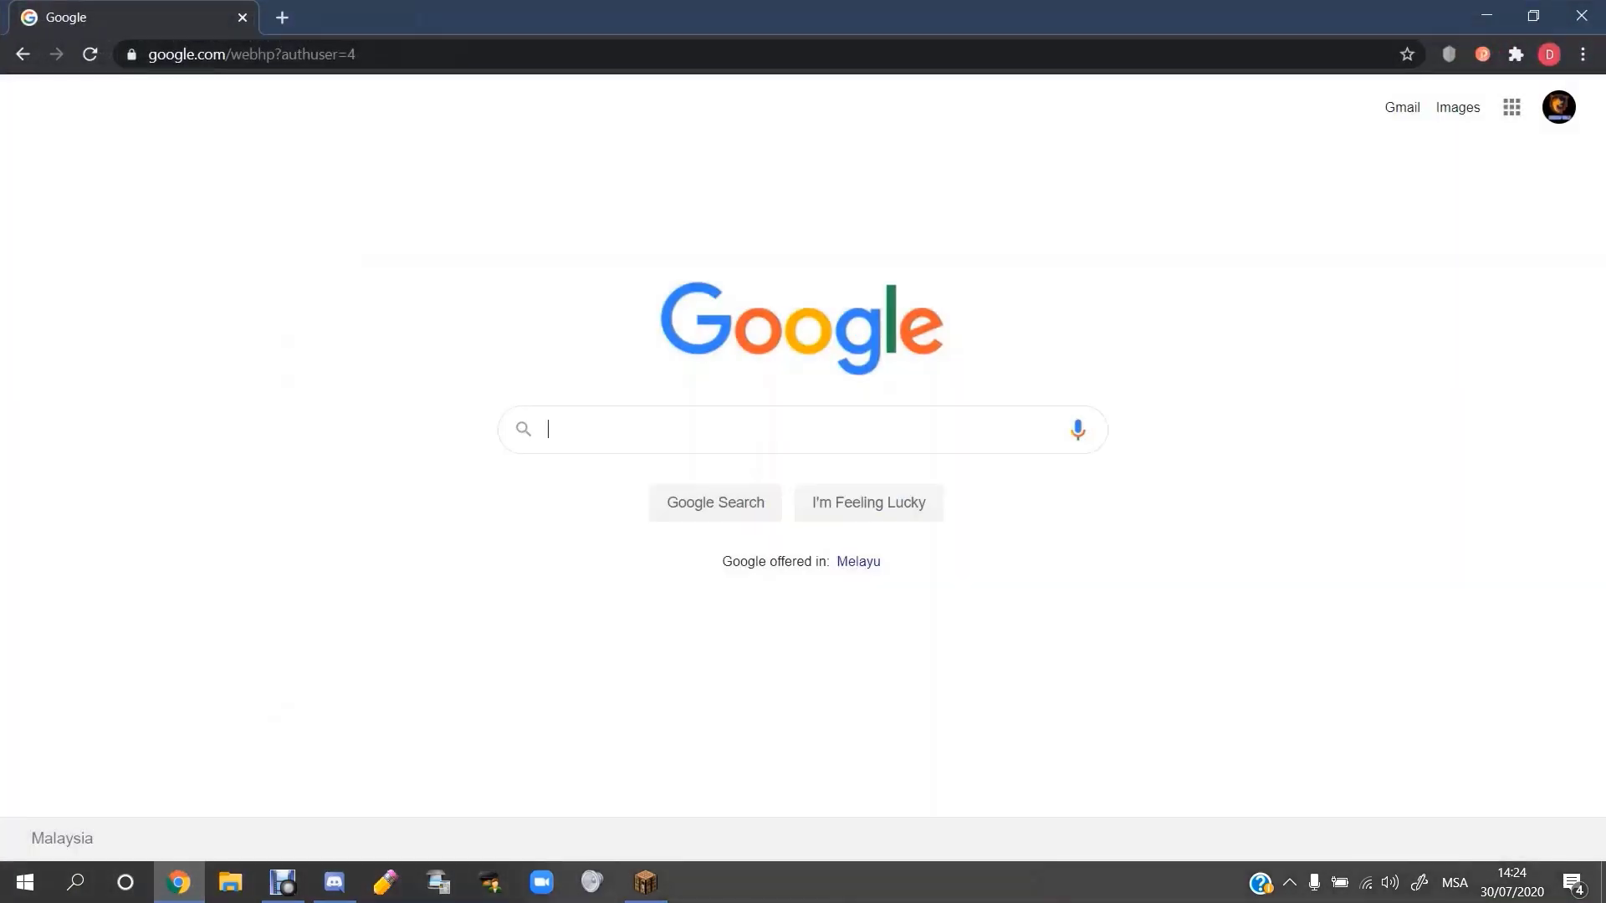
pyautogui.click(1511, 107)
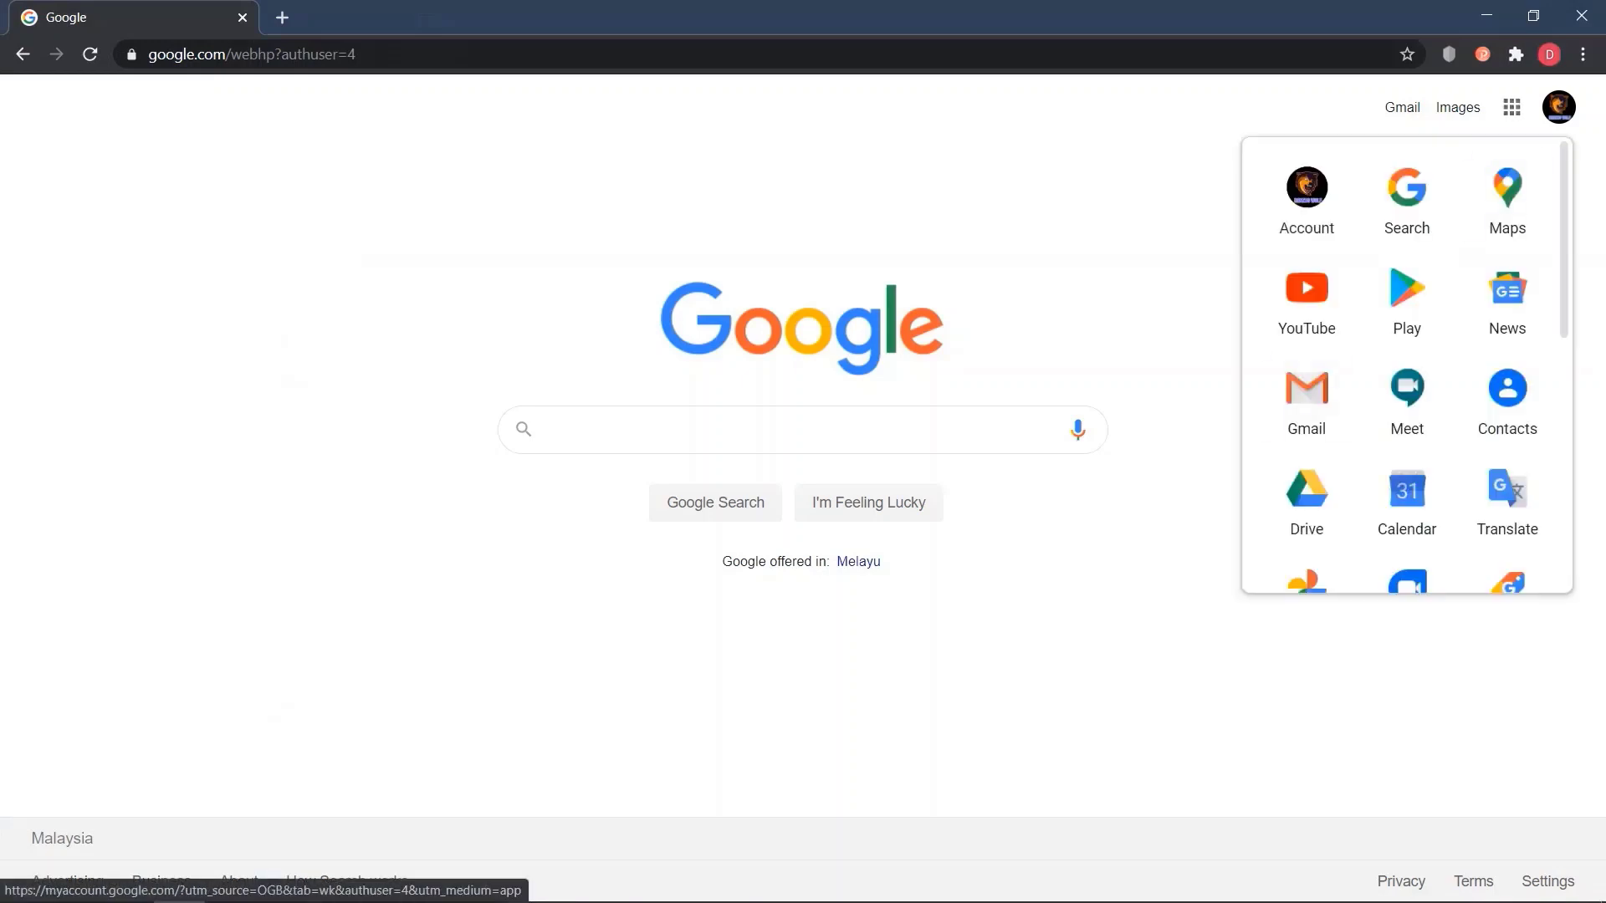
pyautogui.click(1306, 502)
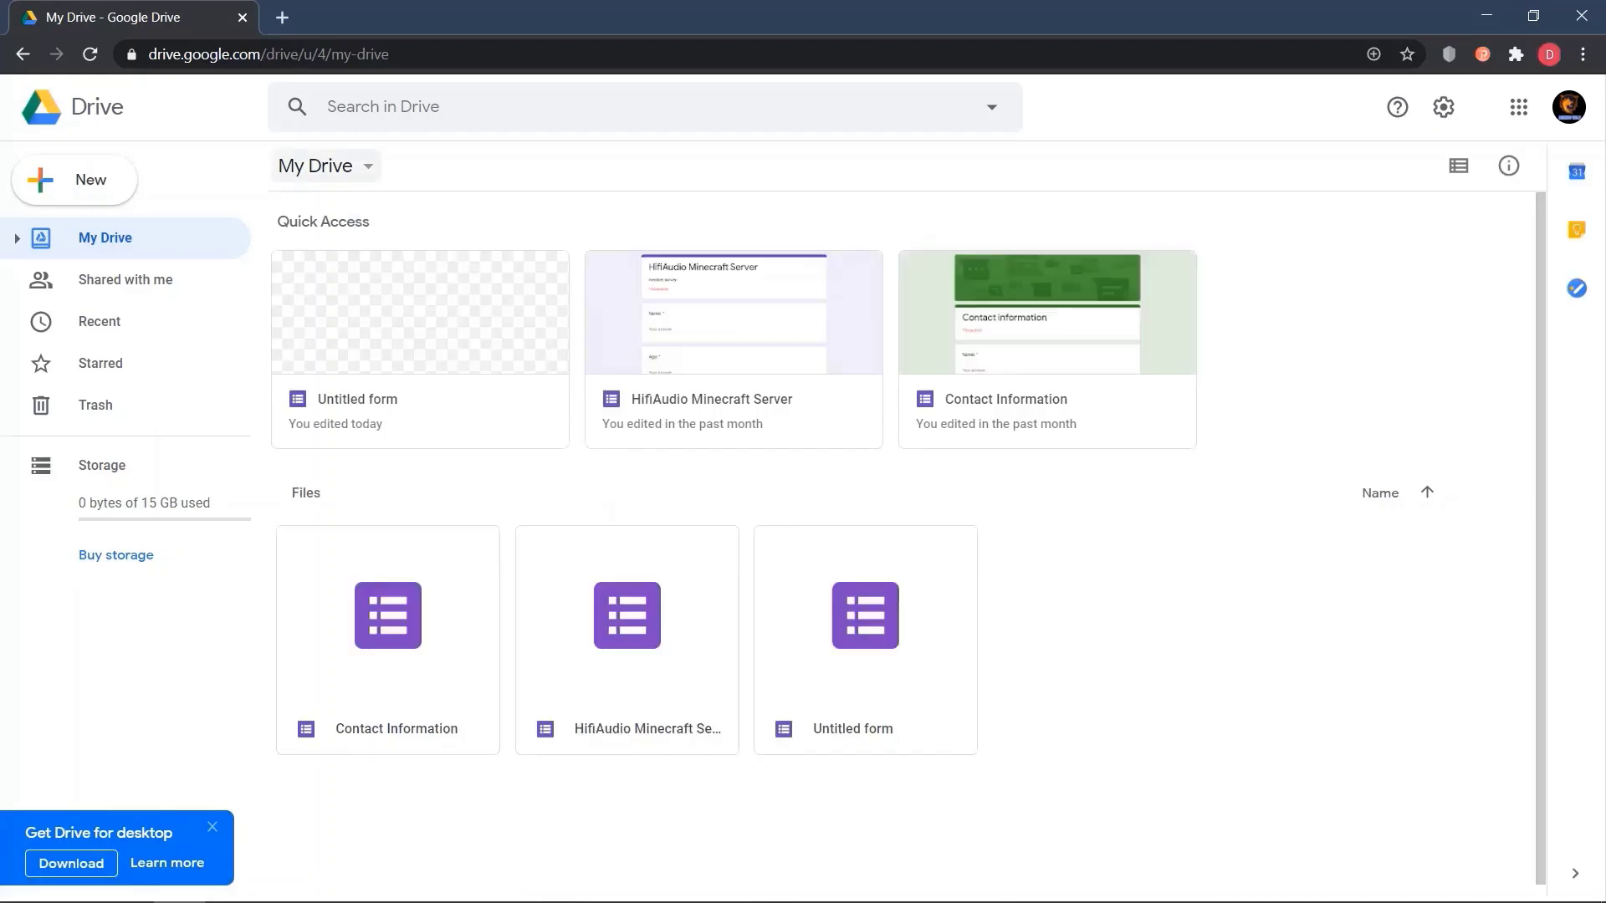
pyautogui.click(326, 167)
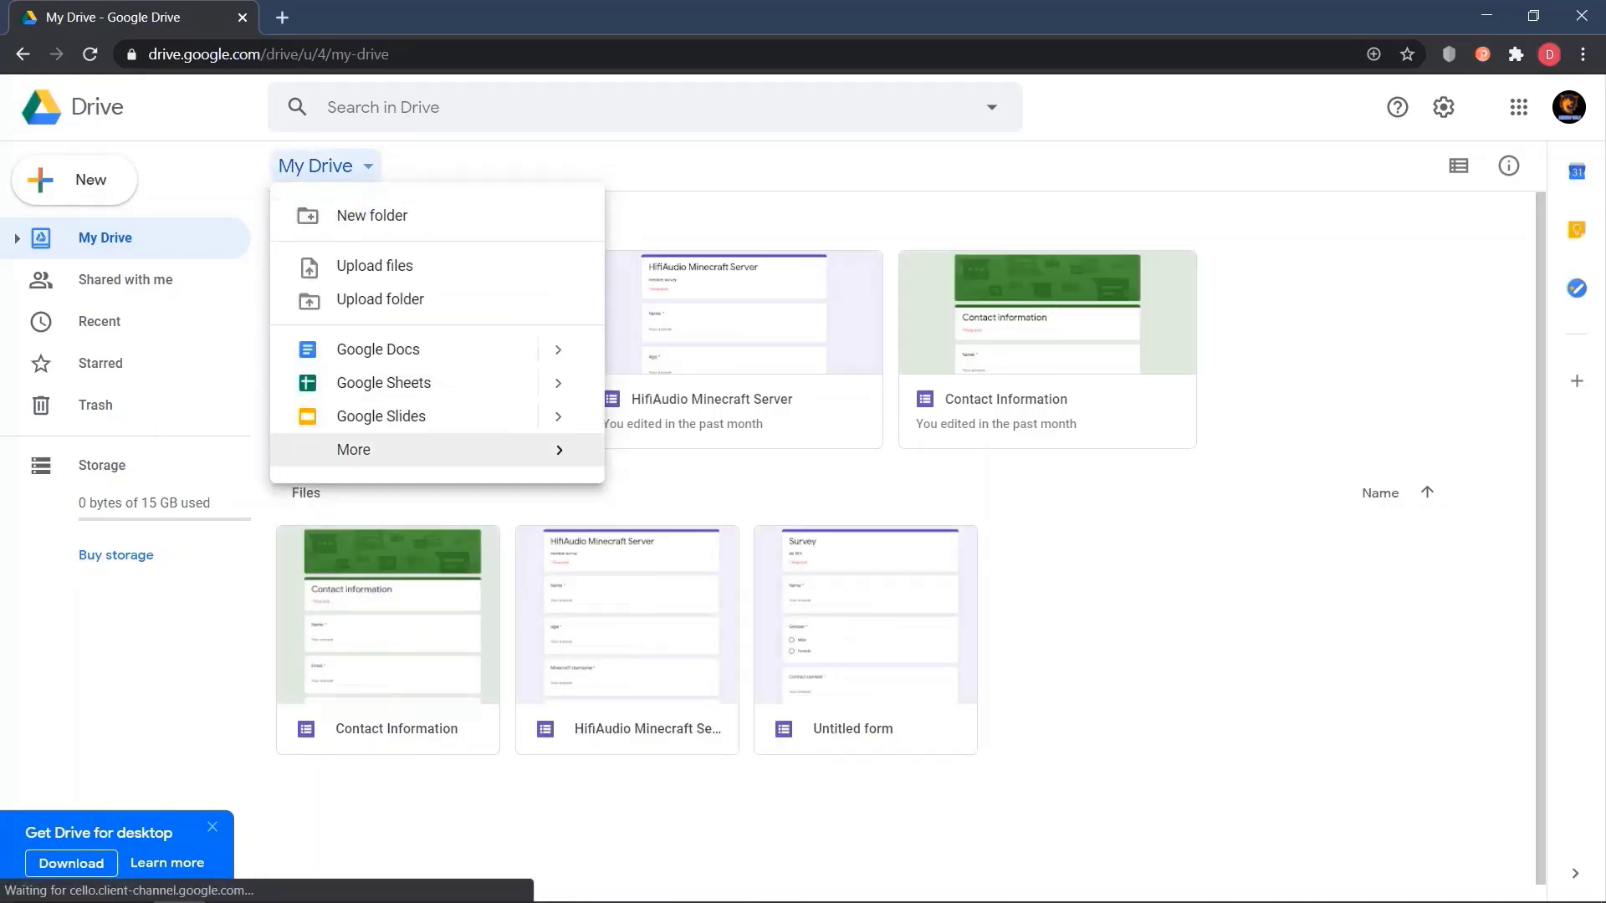
pyautogui.moveTo(435, 450)
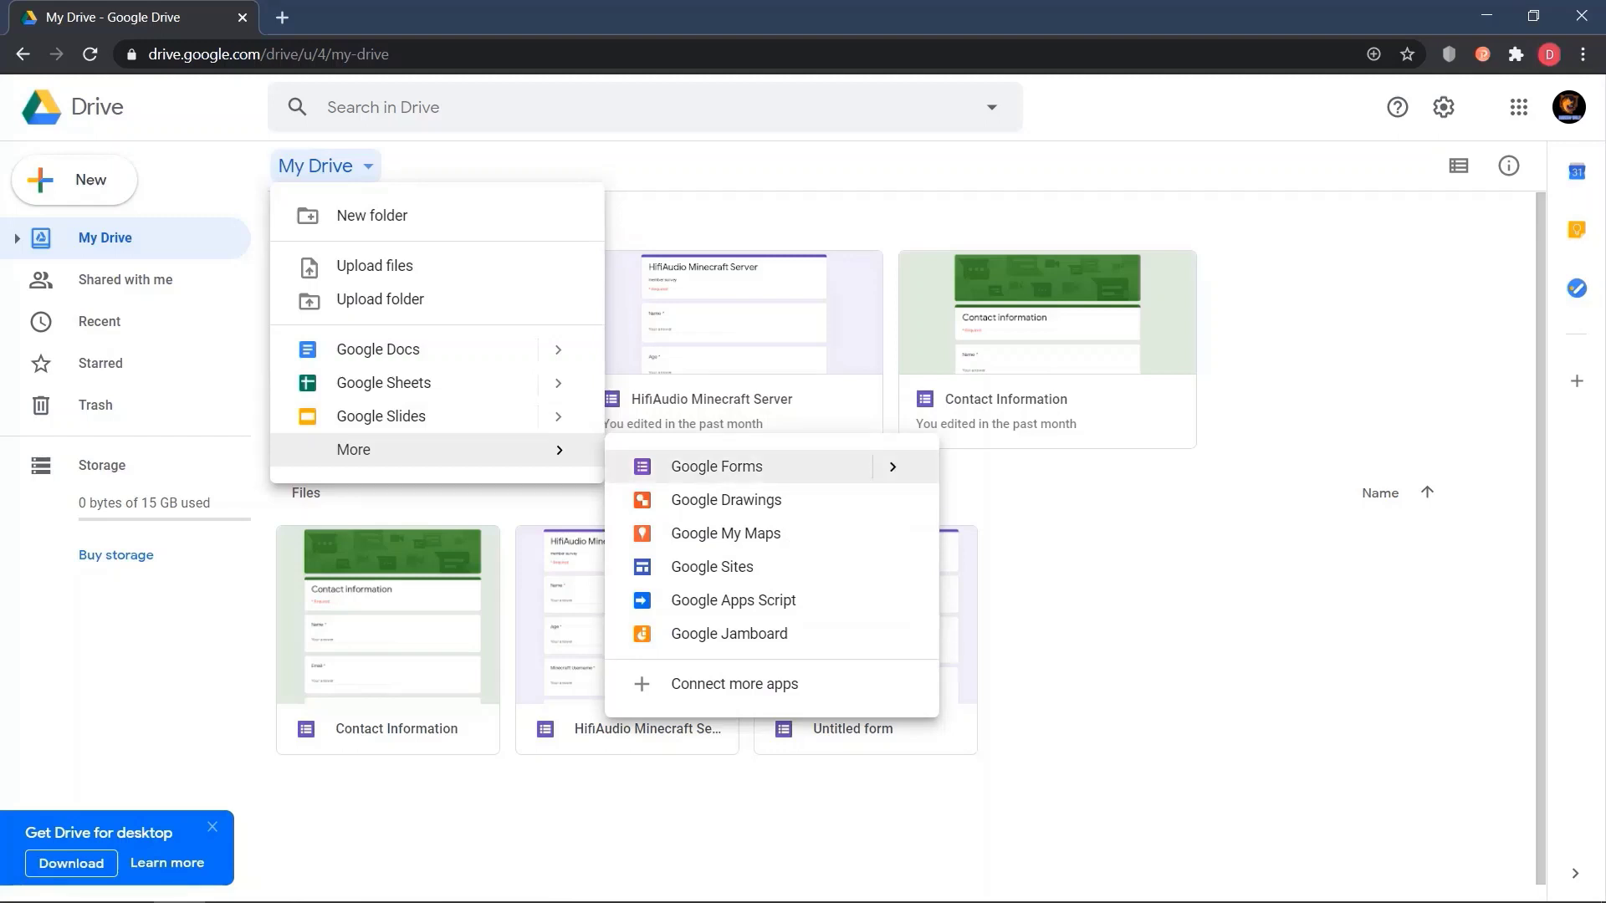
pyautogui.click(716, 466)
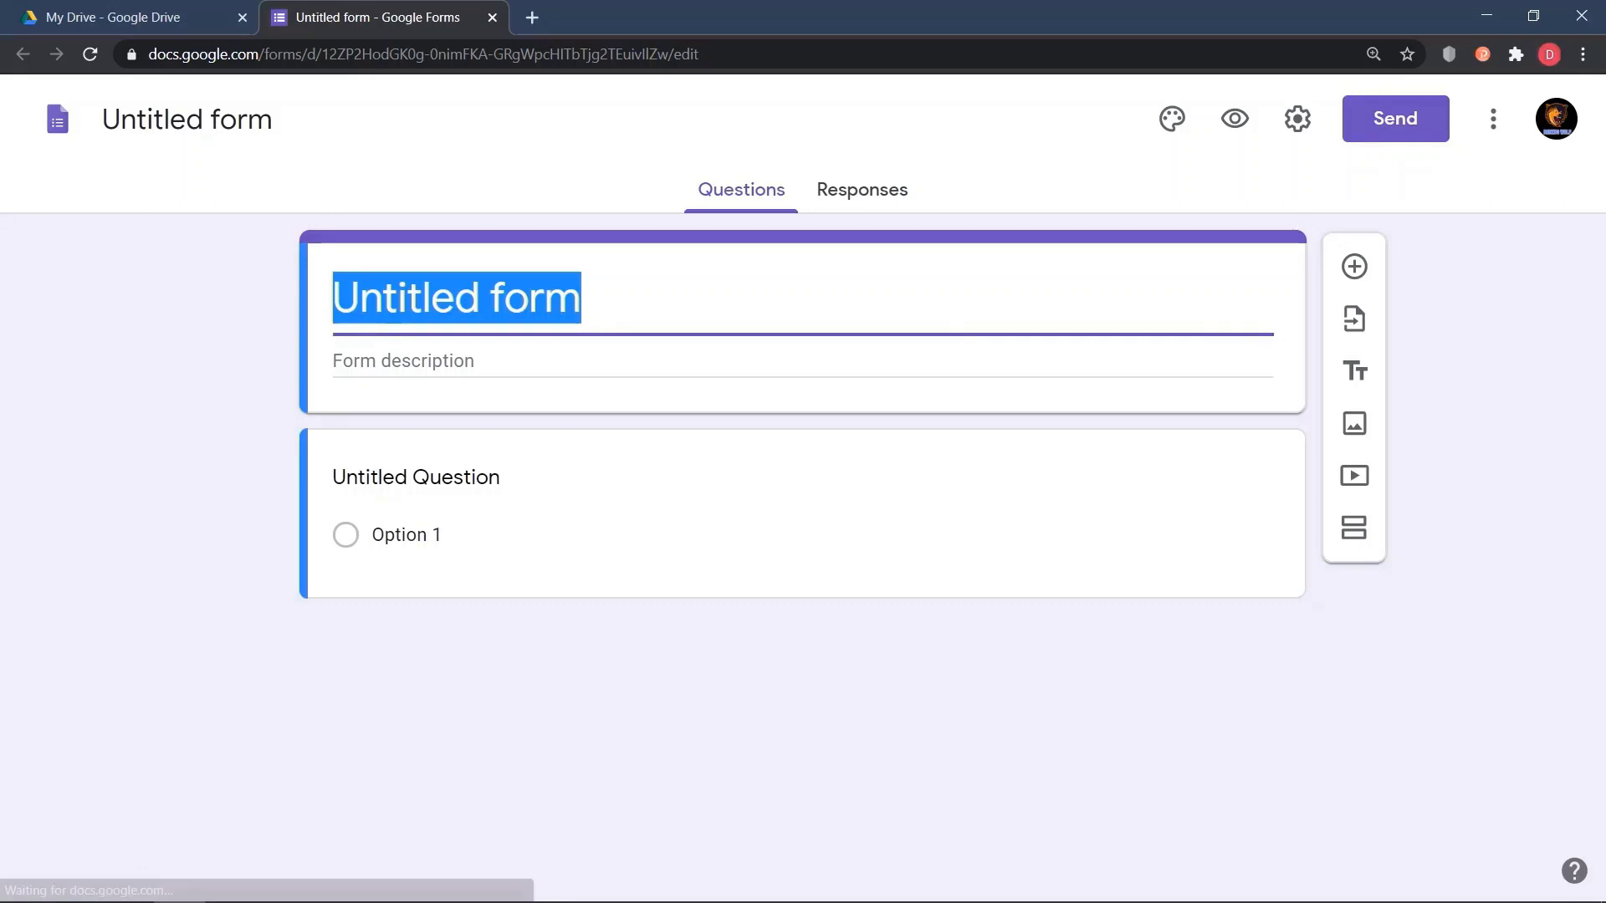
# Step: Title the form "Survey"
pyautogui.write('SUrvey')
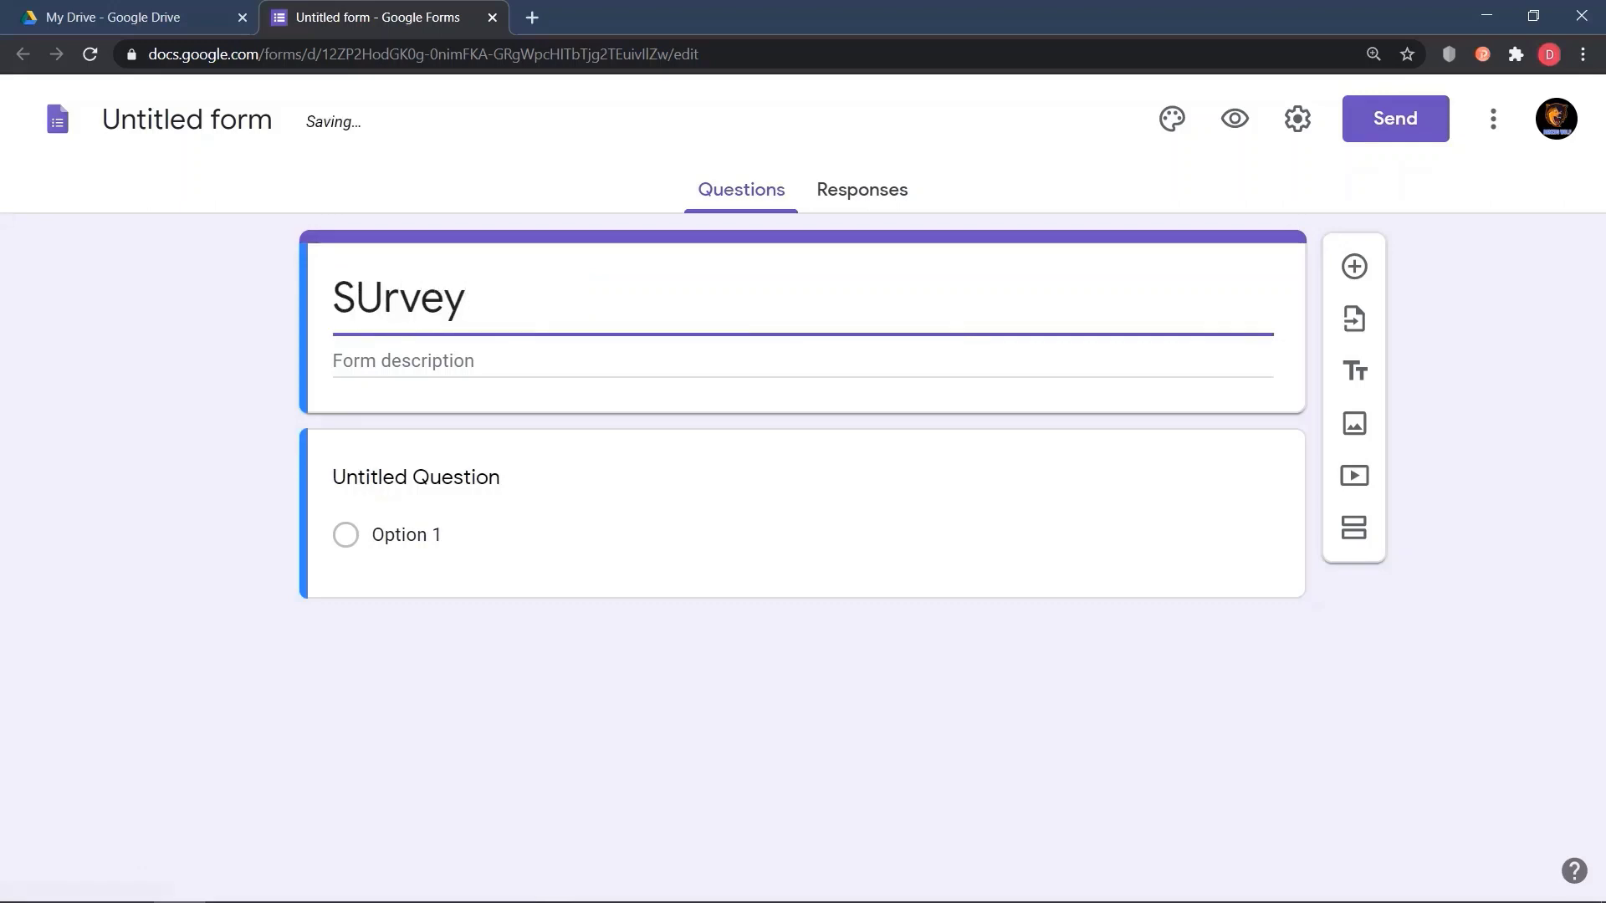
pyautogui.press('BackSpace')
pyautogui.press('BackSpace')
pyautogui.press('BackSpace')
pyautogui.press('BackSpace')
pyautogui.press('BackSpace')
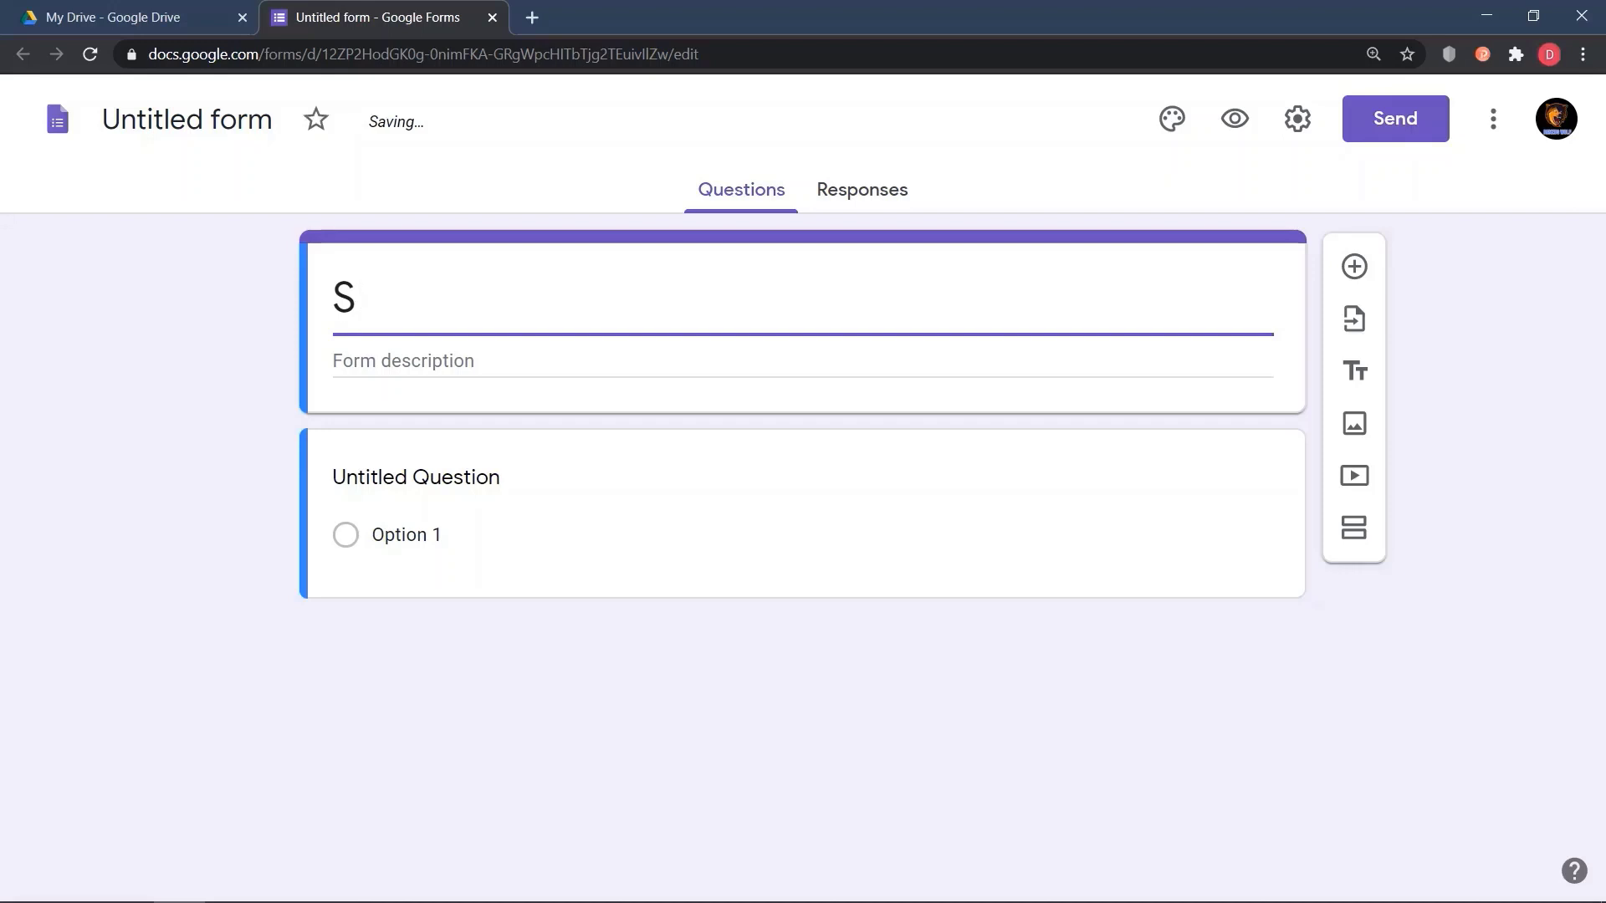
pyautogui.write('urvey')
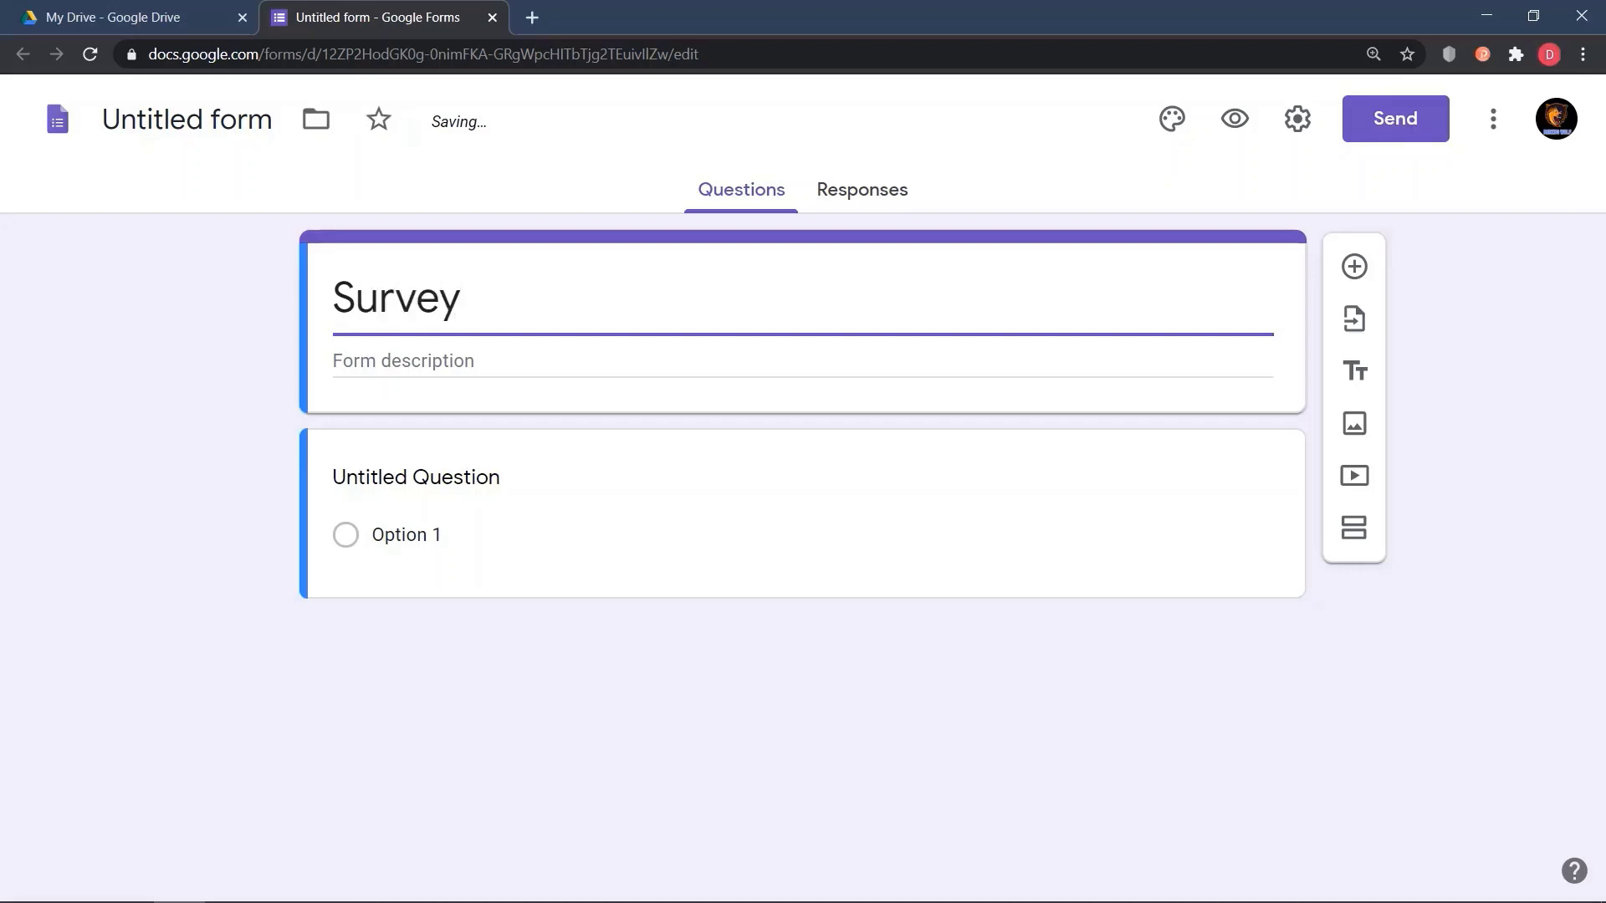
# Step: Enter "Please fill it carefully" as the form description
pyautogui.press('Tab')
pyautogui.press('Tab')
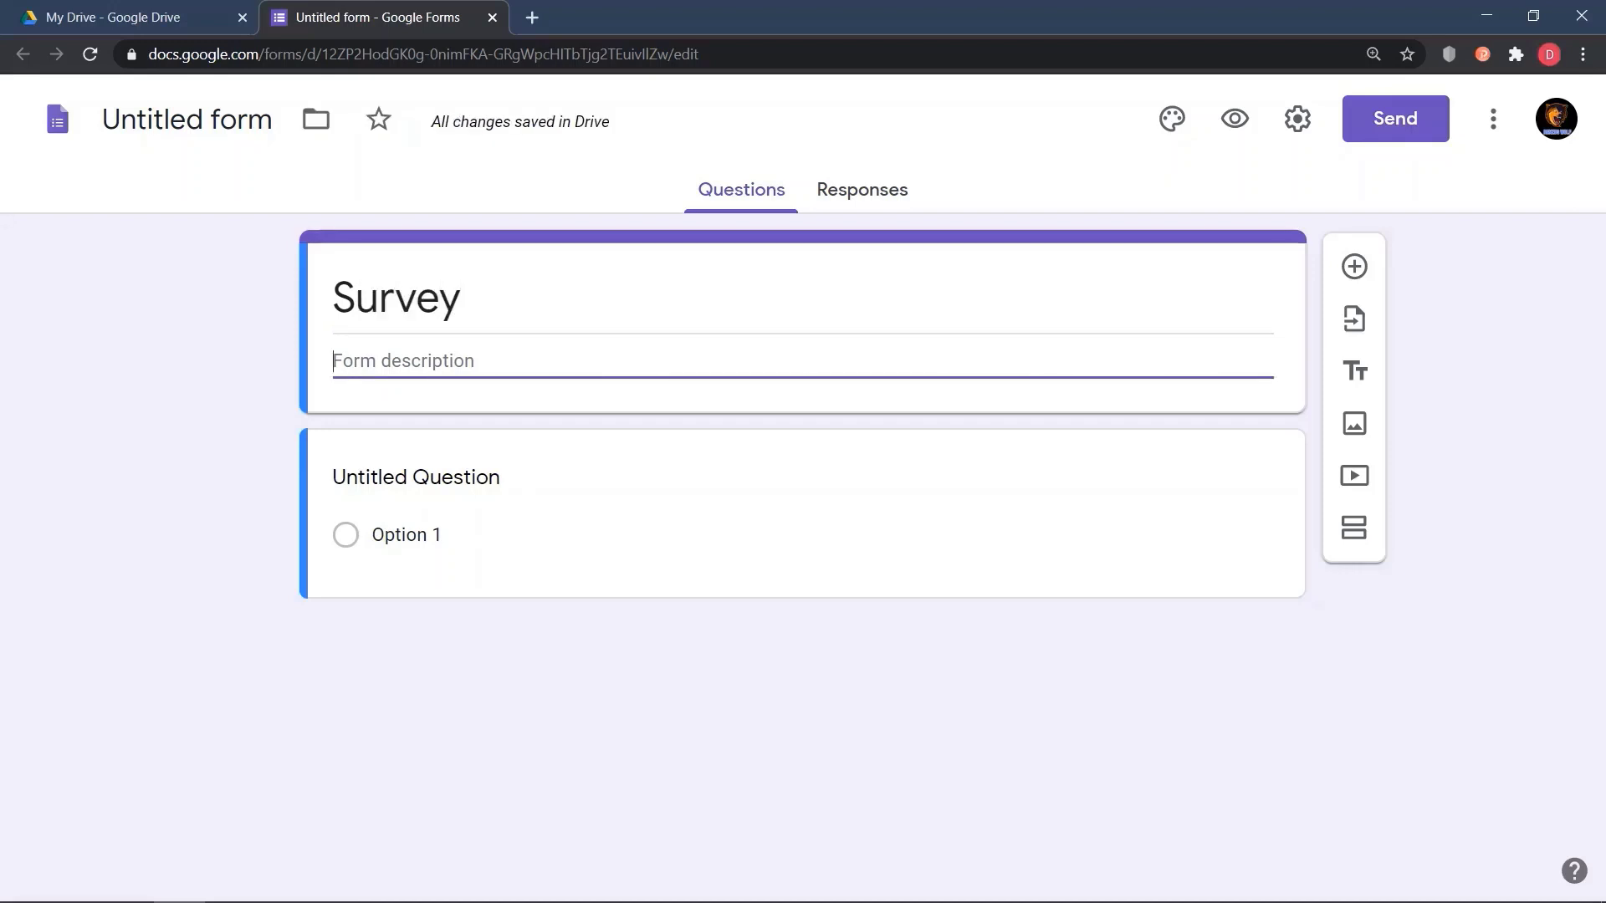
pyautogui.write('Please f')
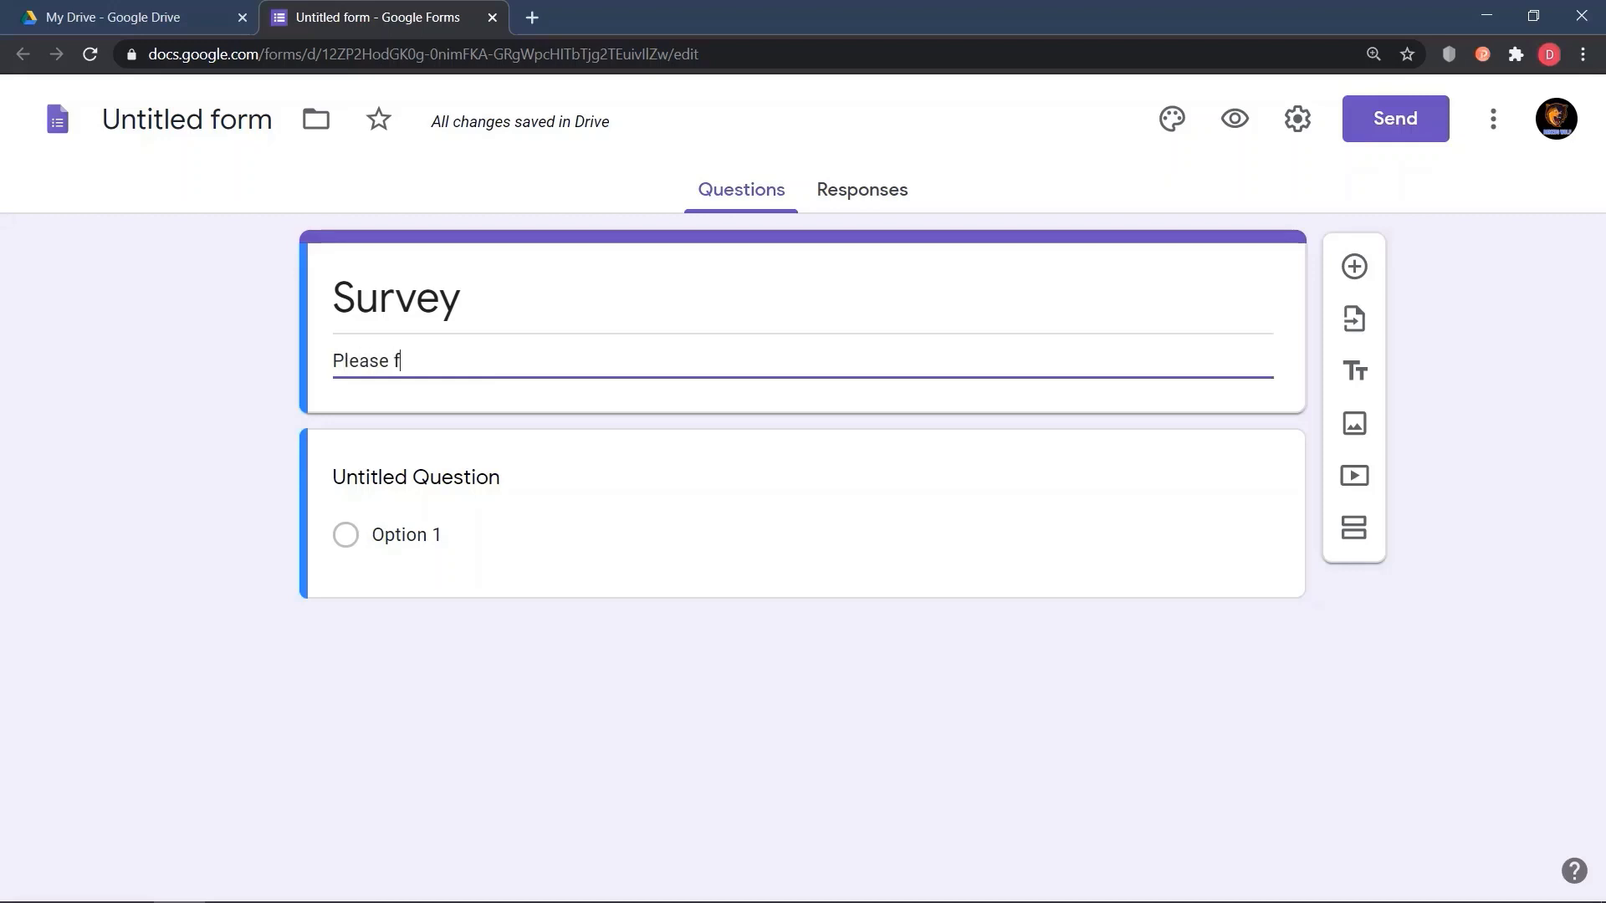
pyautogui.write('ill it carefull')
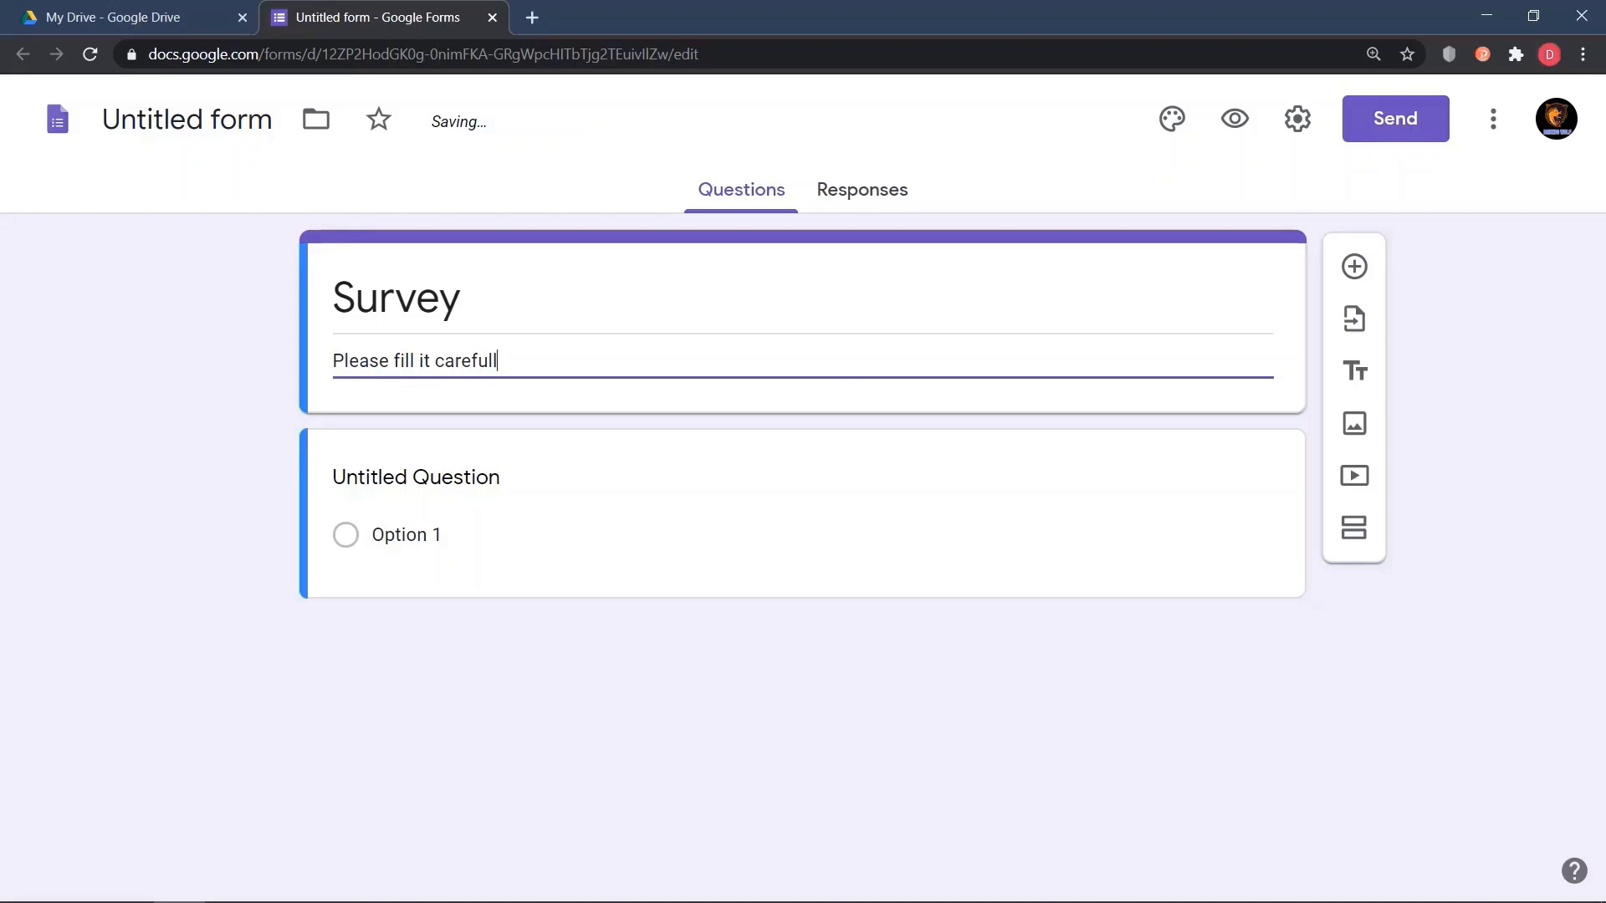
pyautogui.write('y')
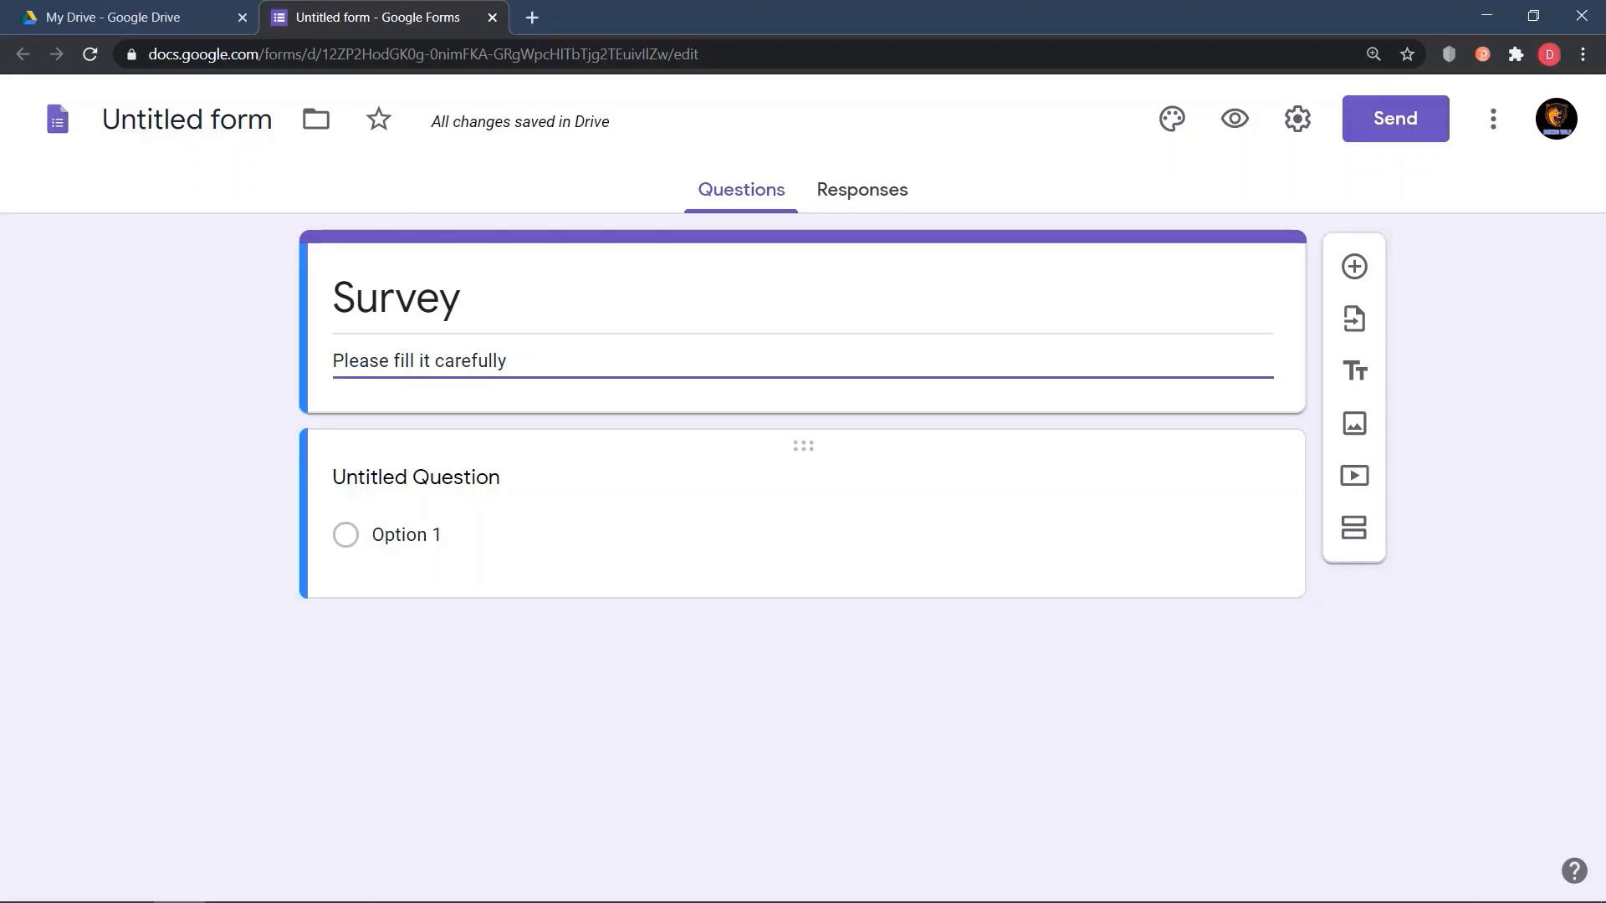
# Step: Title the first question "Name" and set its answer type to Short answer
pyautogui.click(416, 478)
pyautogui.write('Name')
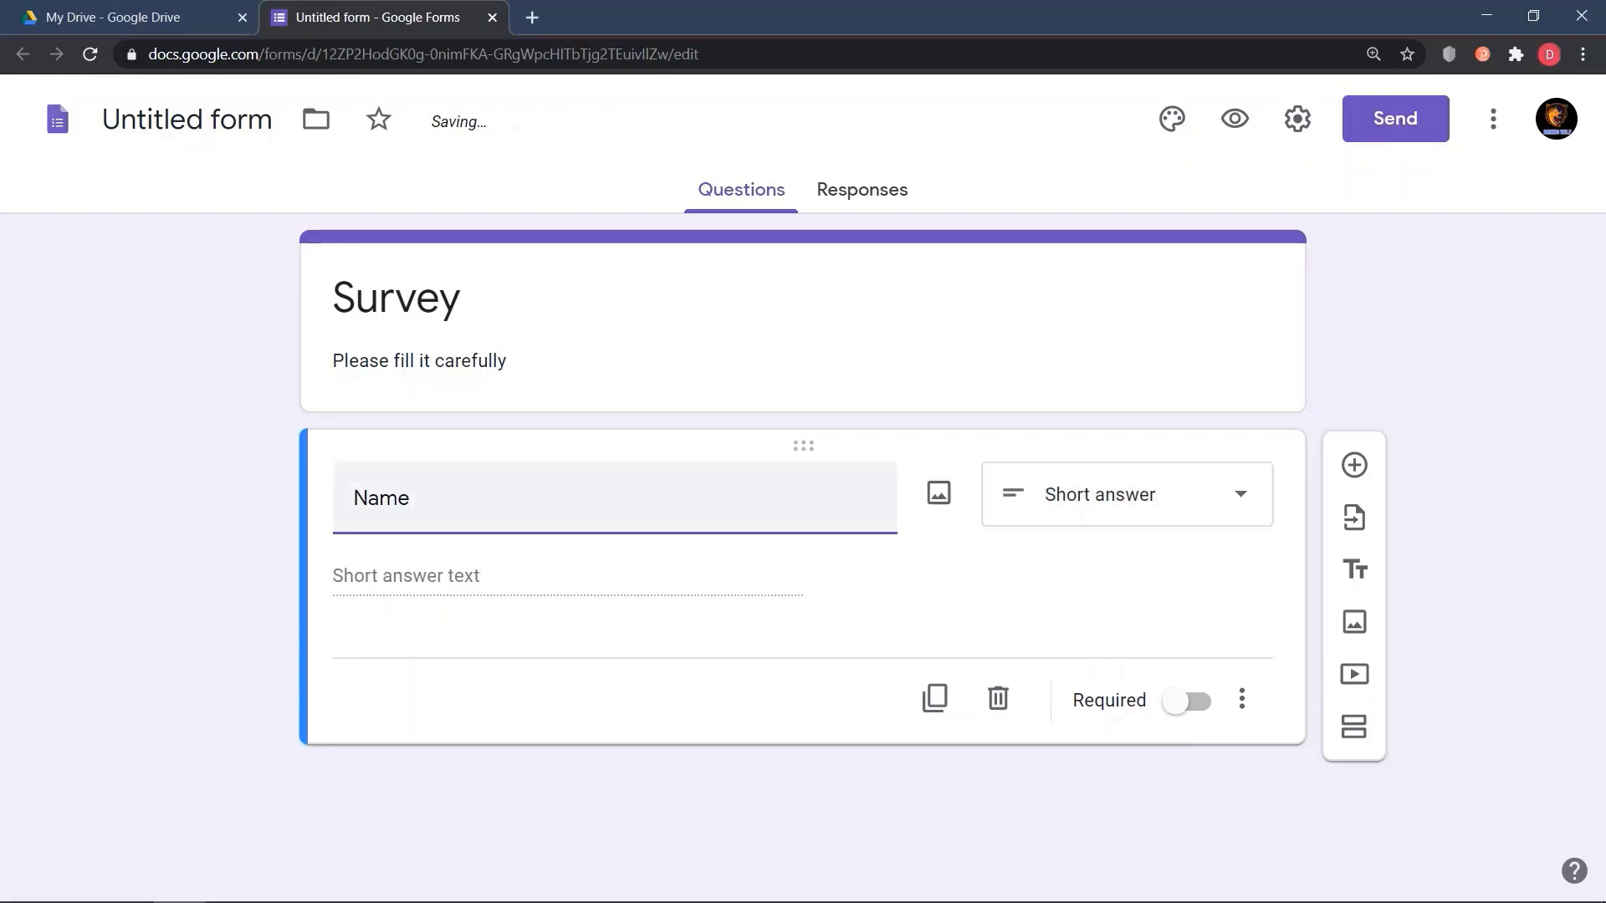
pyautogui.click(1126, 494)
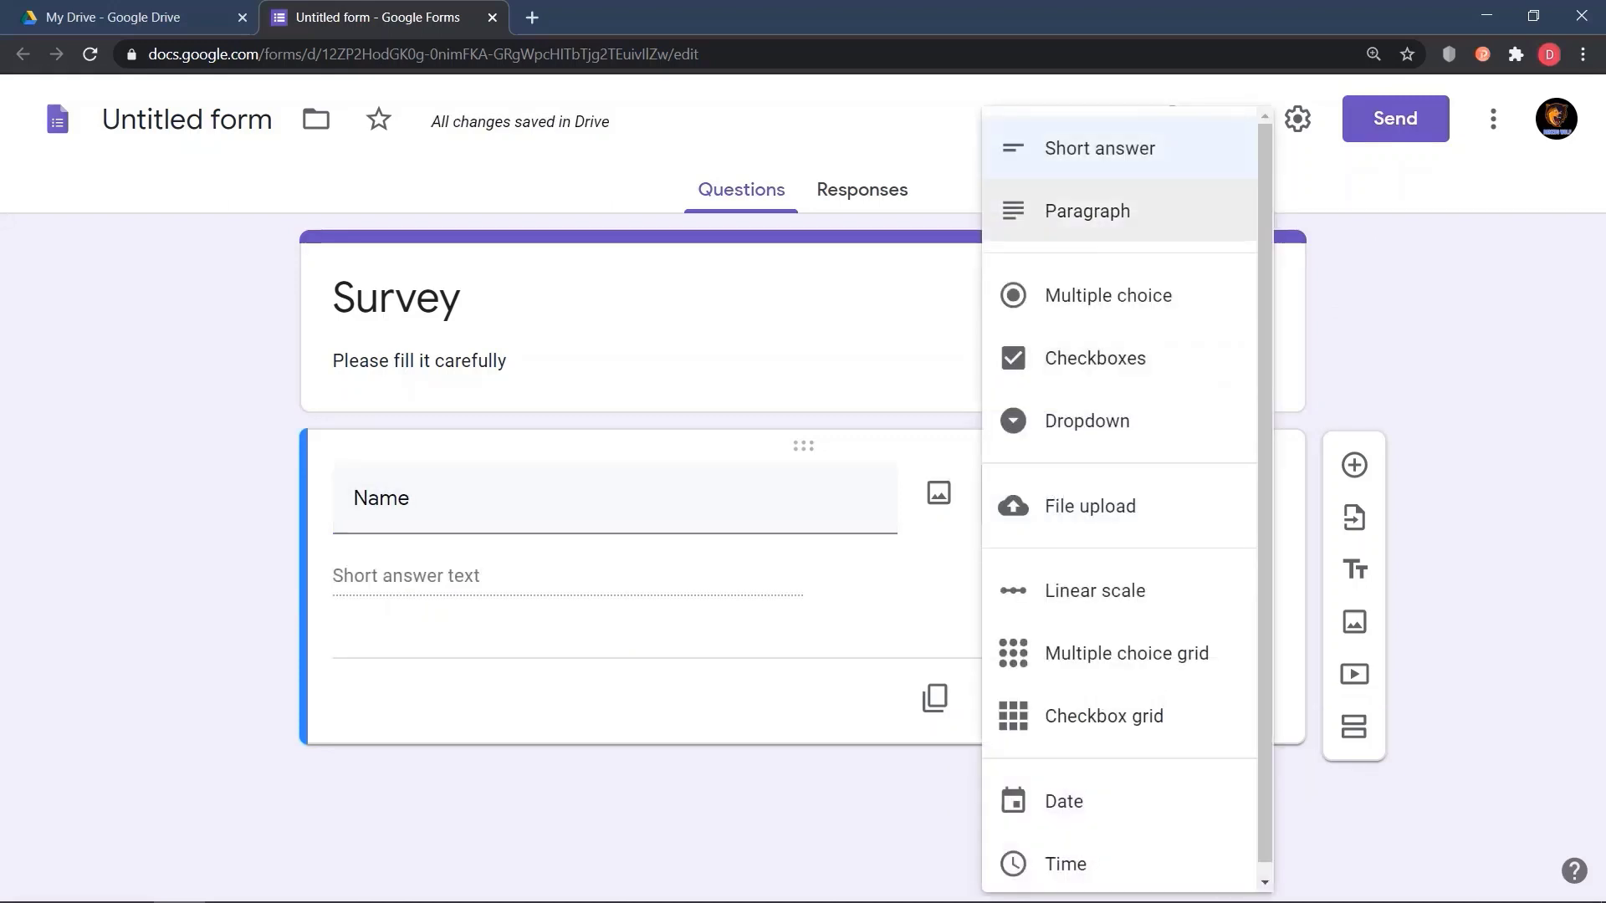
pyautogui.click(1102, 148)
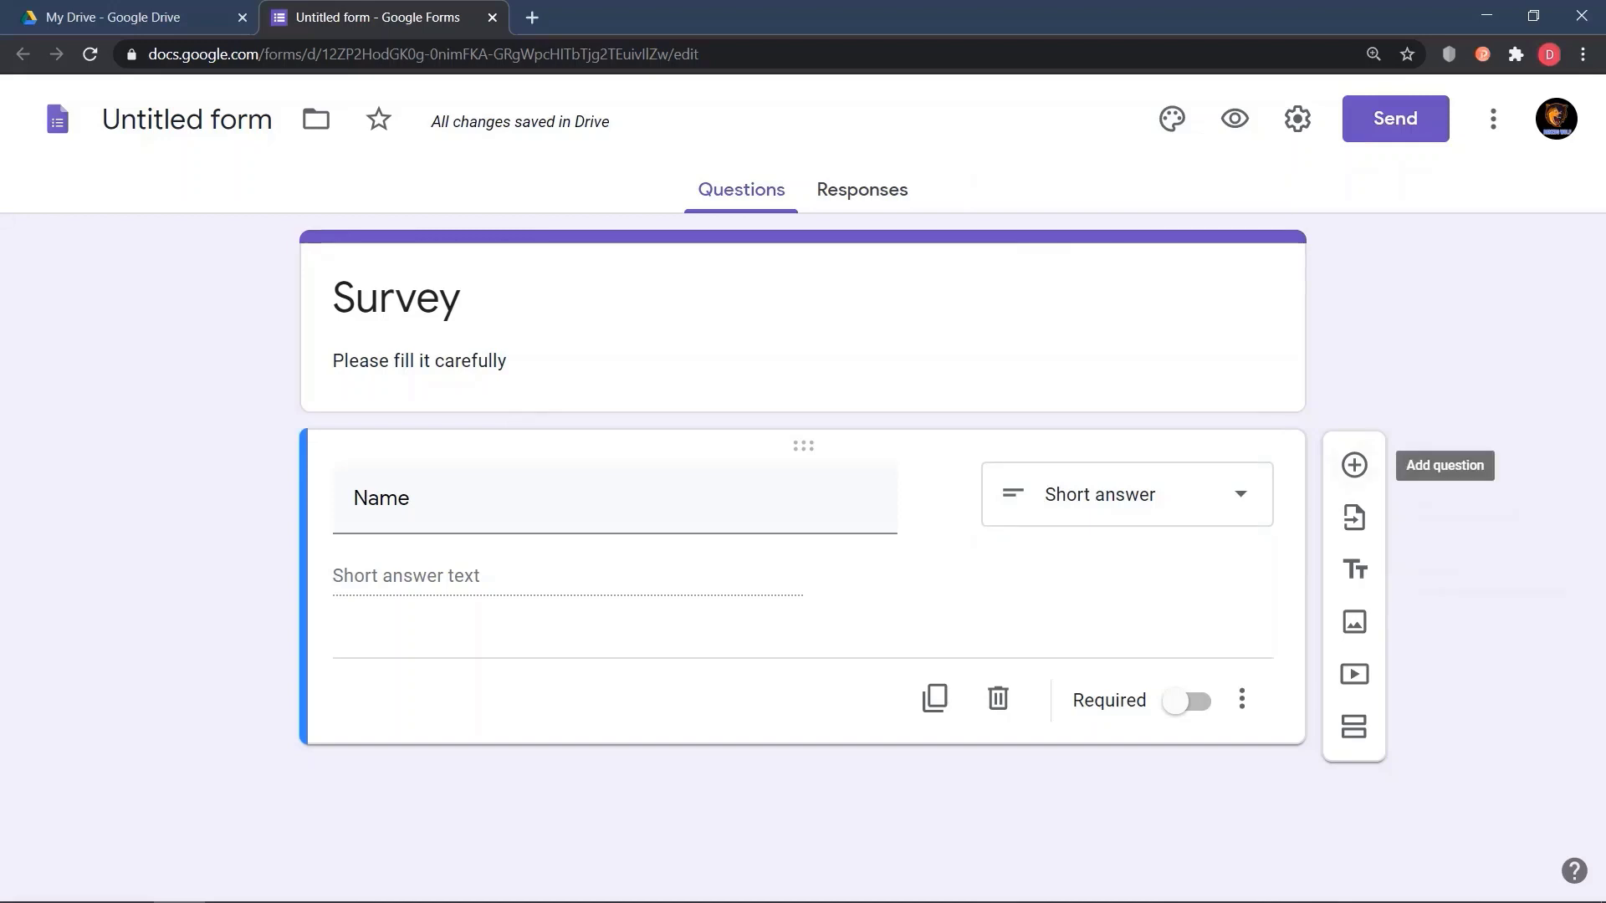
# Step: Add a multiple-choice question titled "Gender" with the suggested options Male and Female
pyautogui.click(1354, 465)
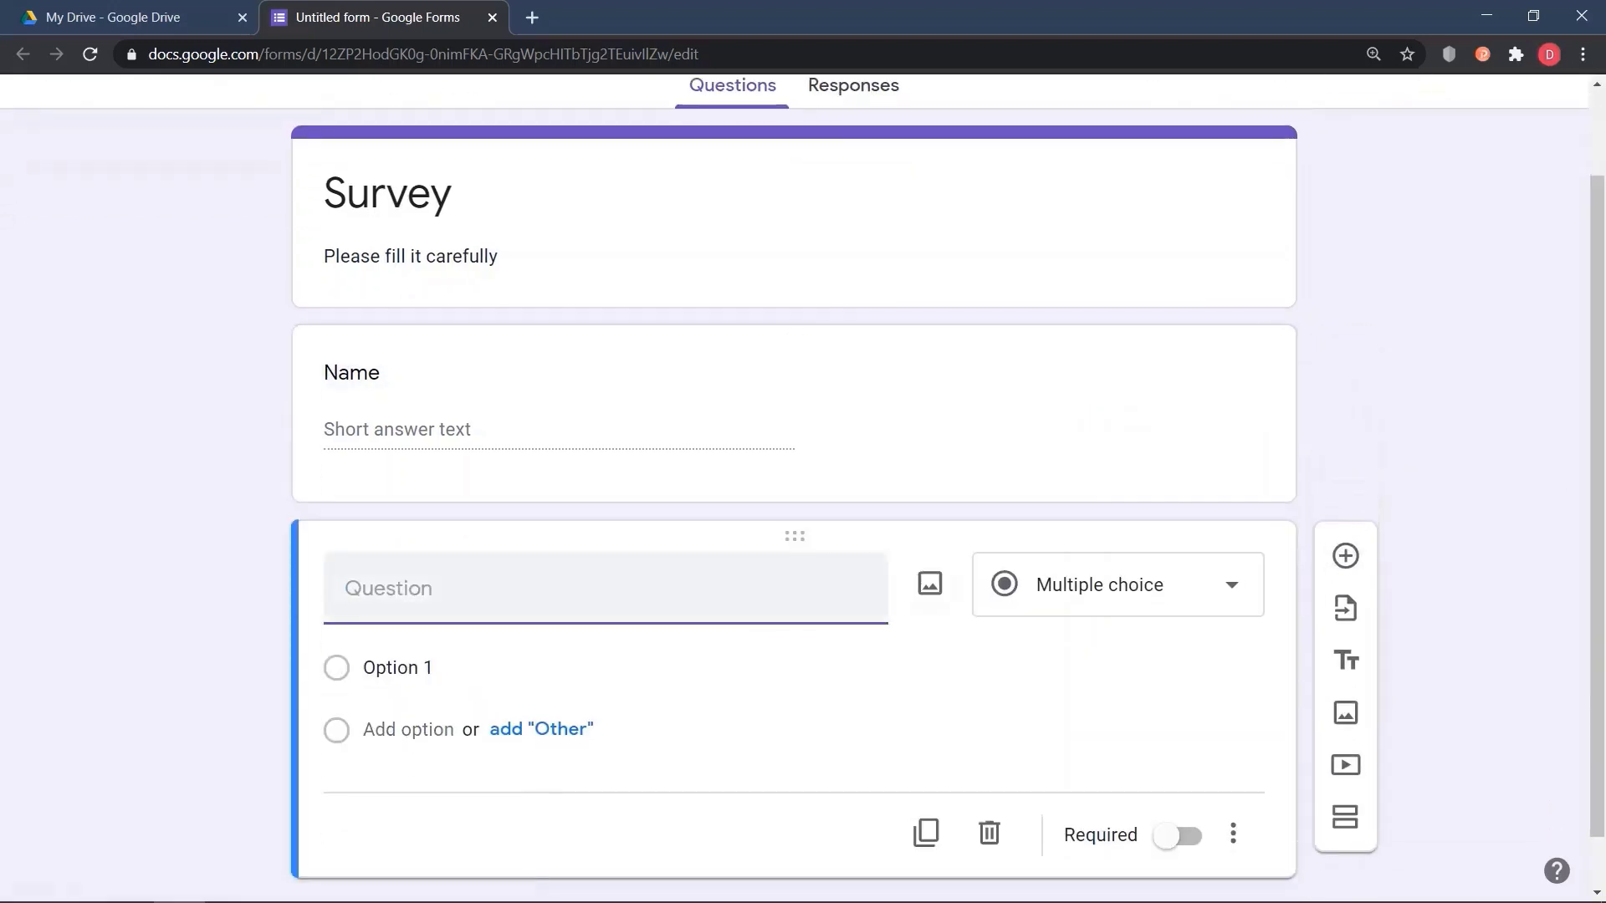
pyautogui.write('Gender')
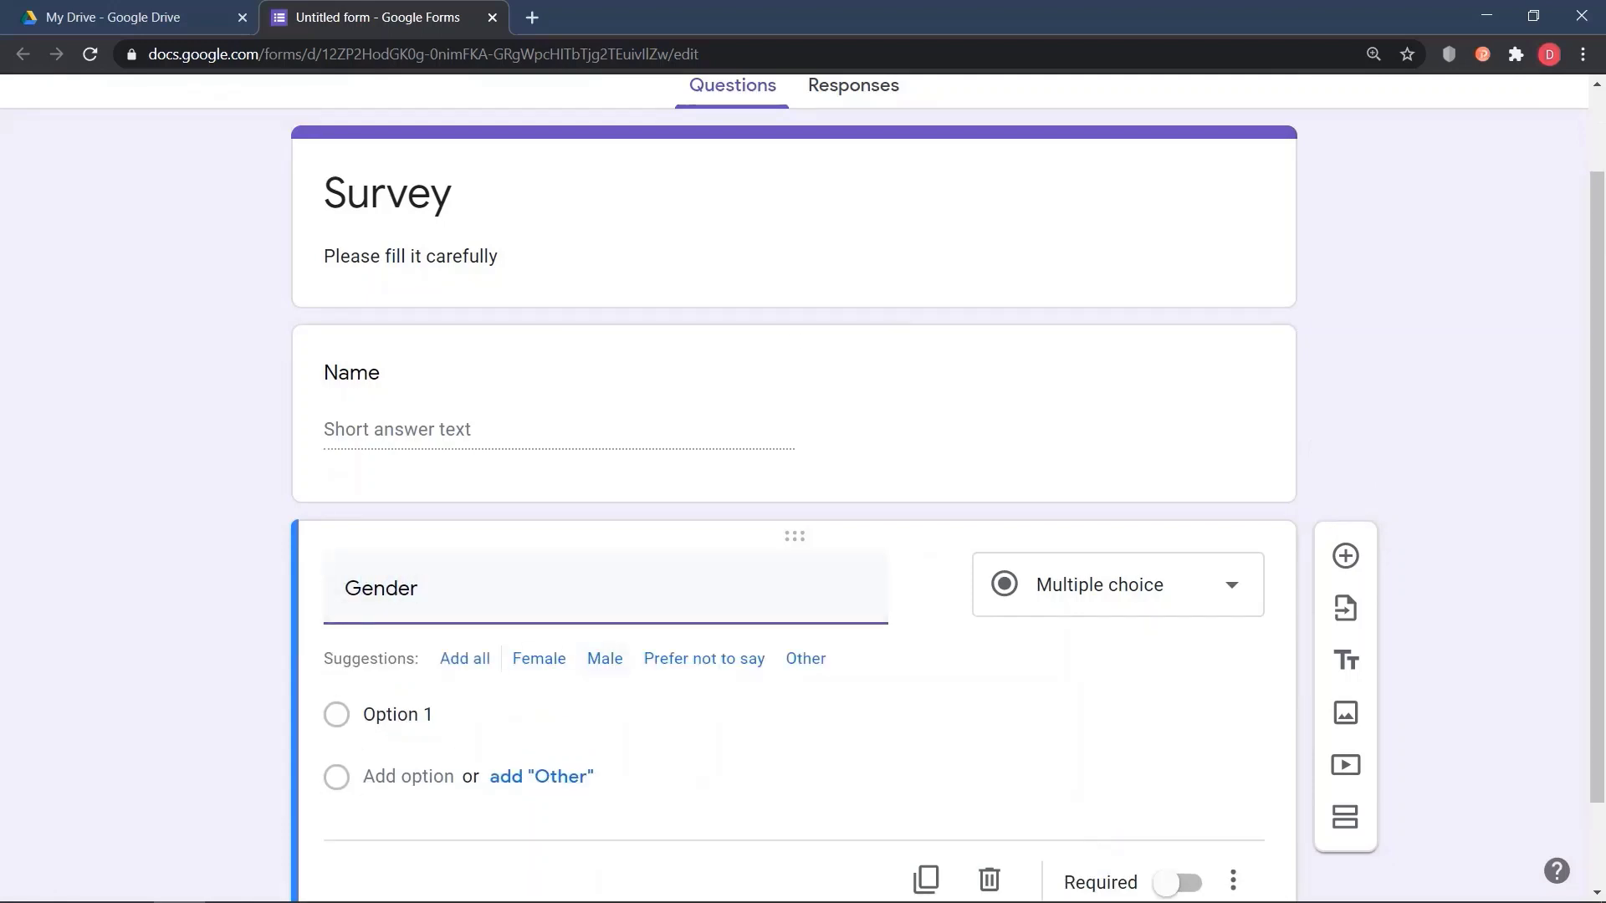
pyautogui.click(604, 658)
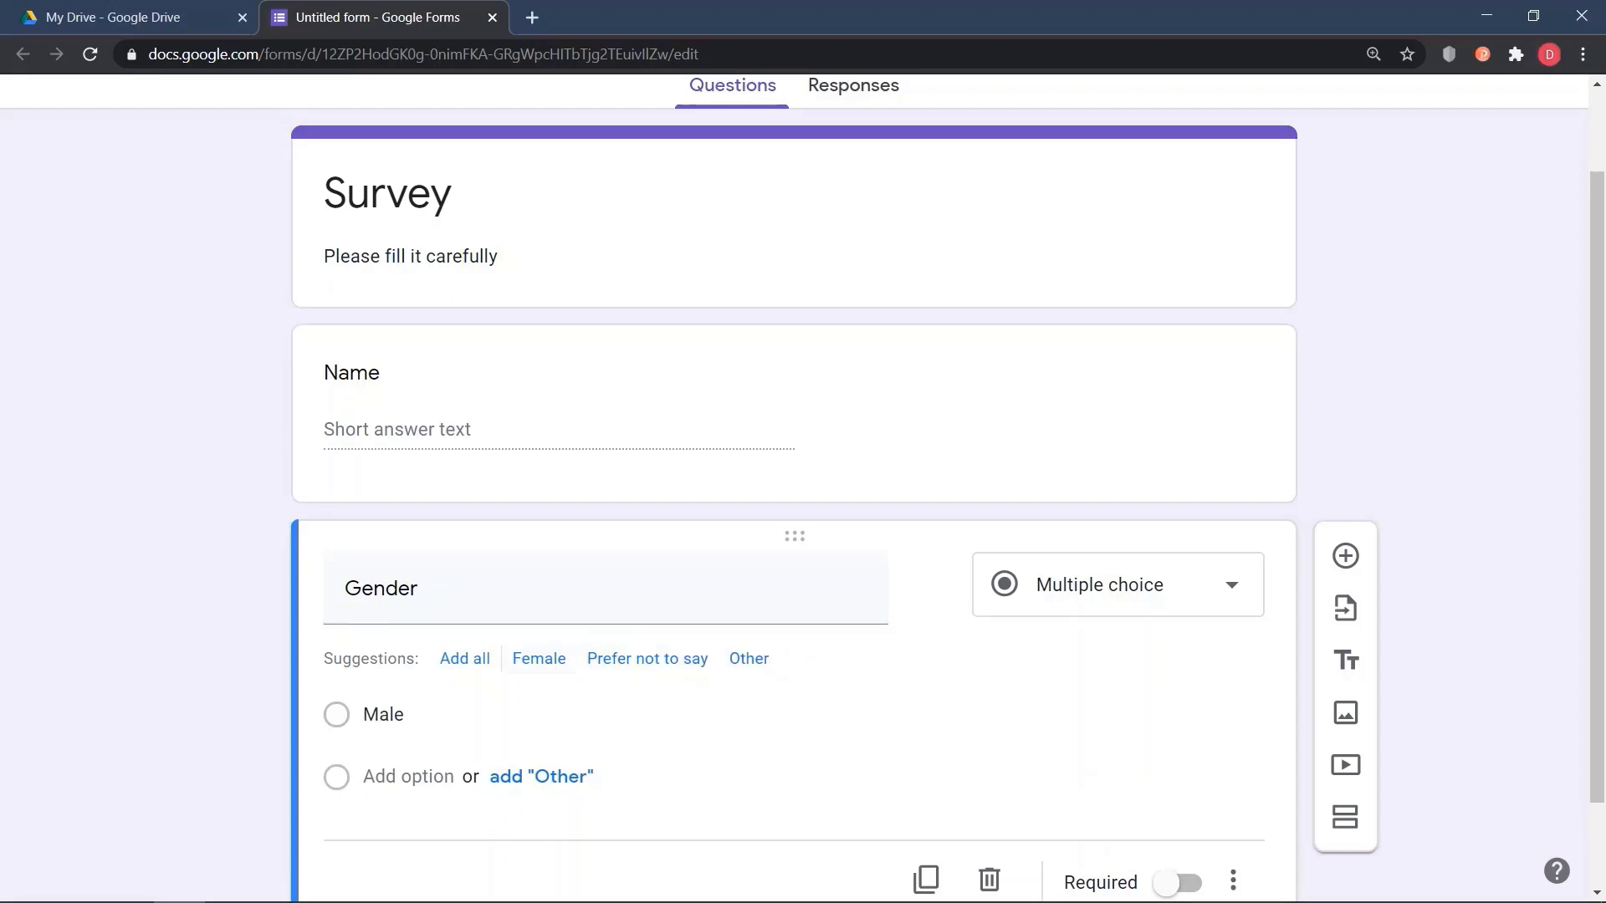
pyautogui.click(539, 658)
# Step: Add a question titled "Contact number" below the Gender question
pyautogui.scroll(-1, 538, 658)
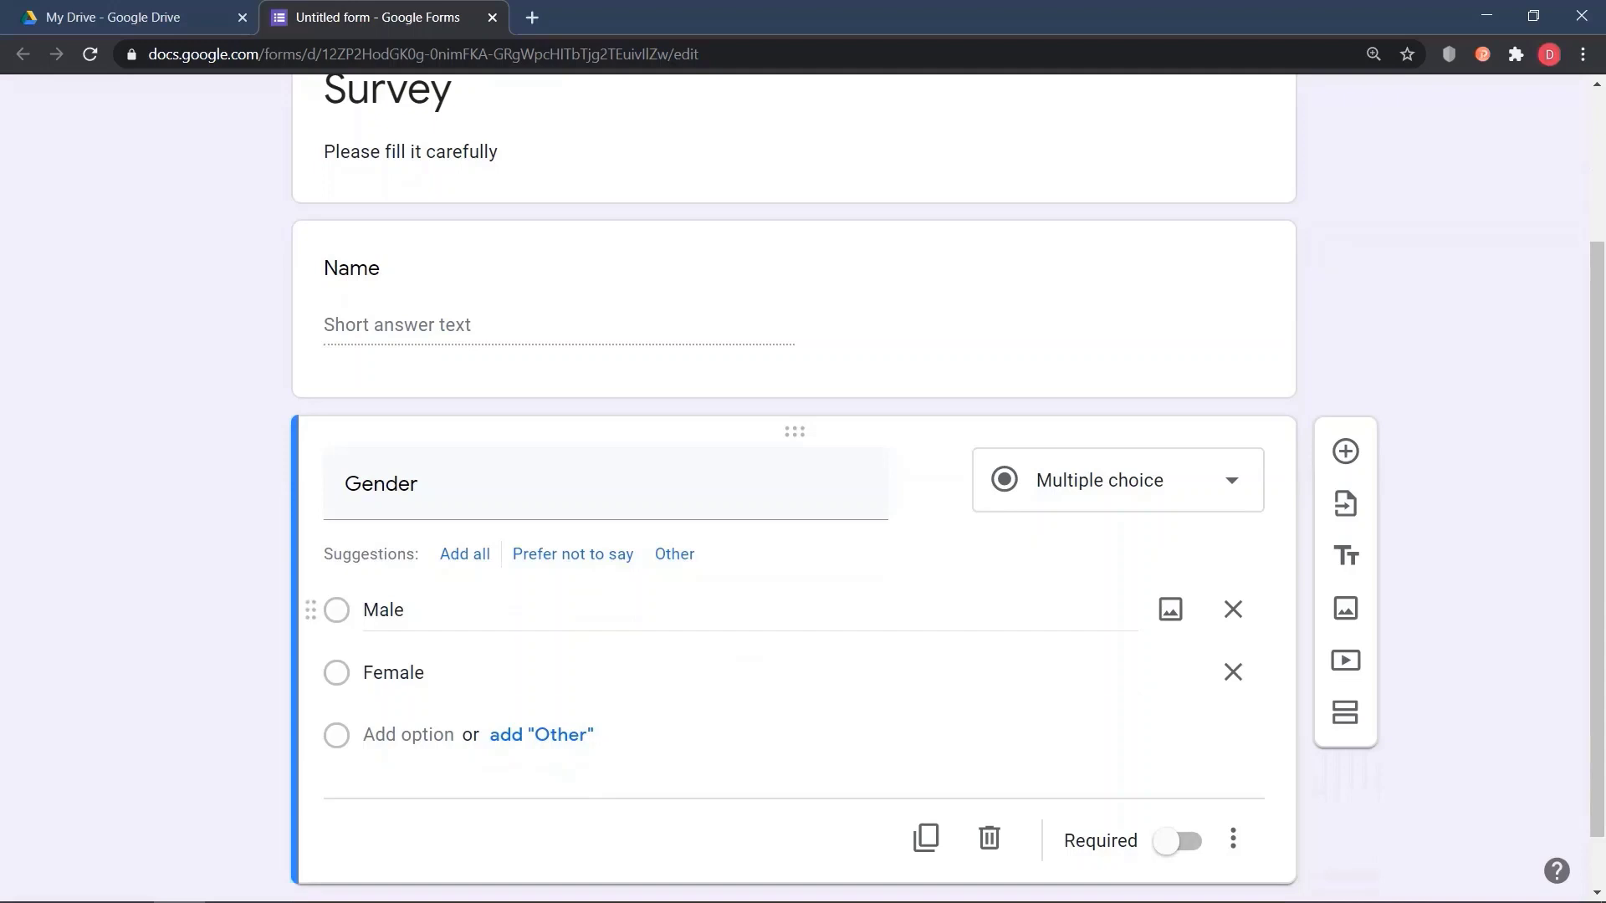
pyautogui.scroll(-1, 465, 501)
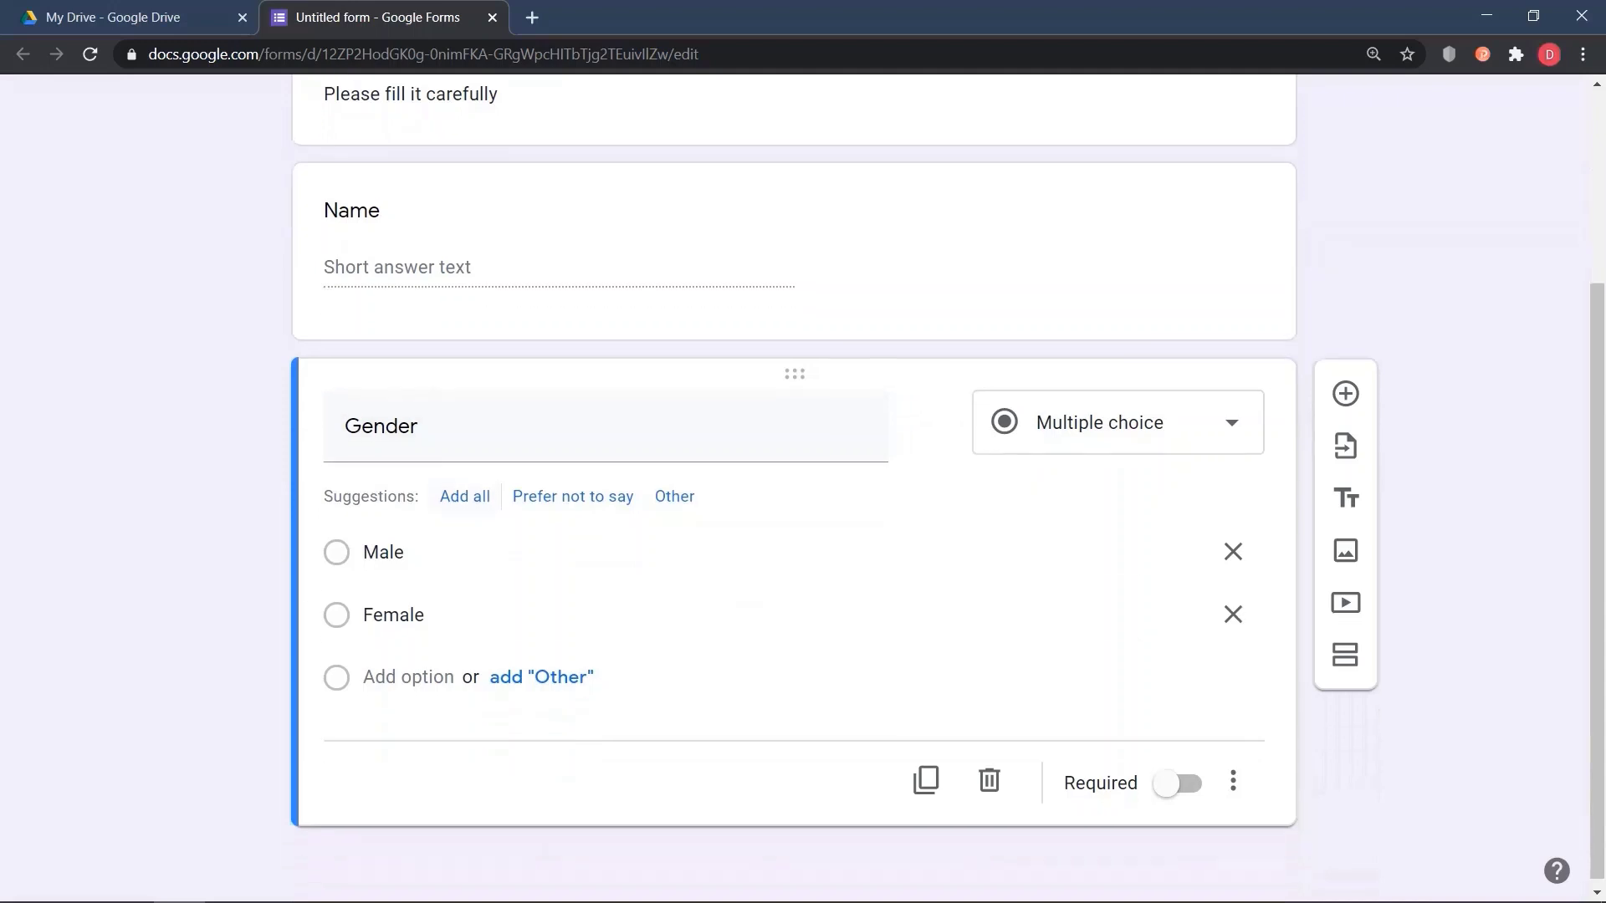
pyautogui.click(1345, 385)
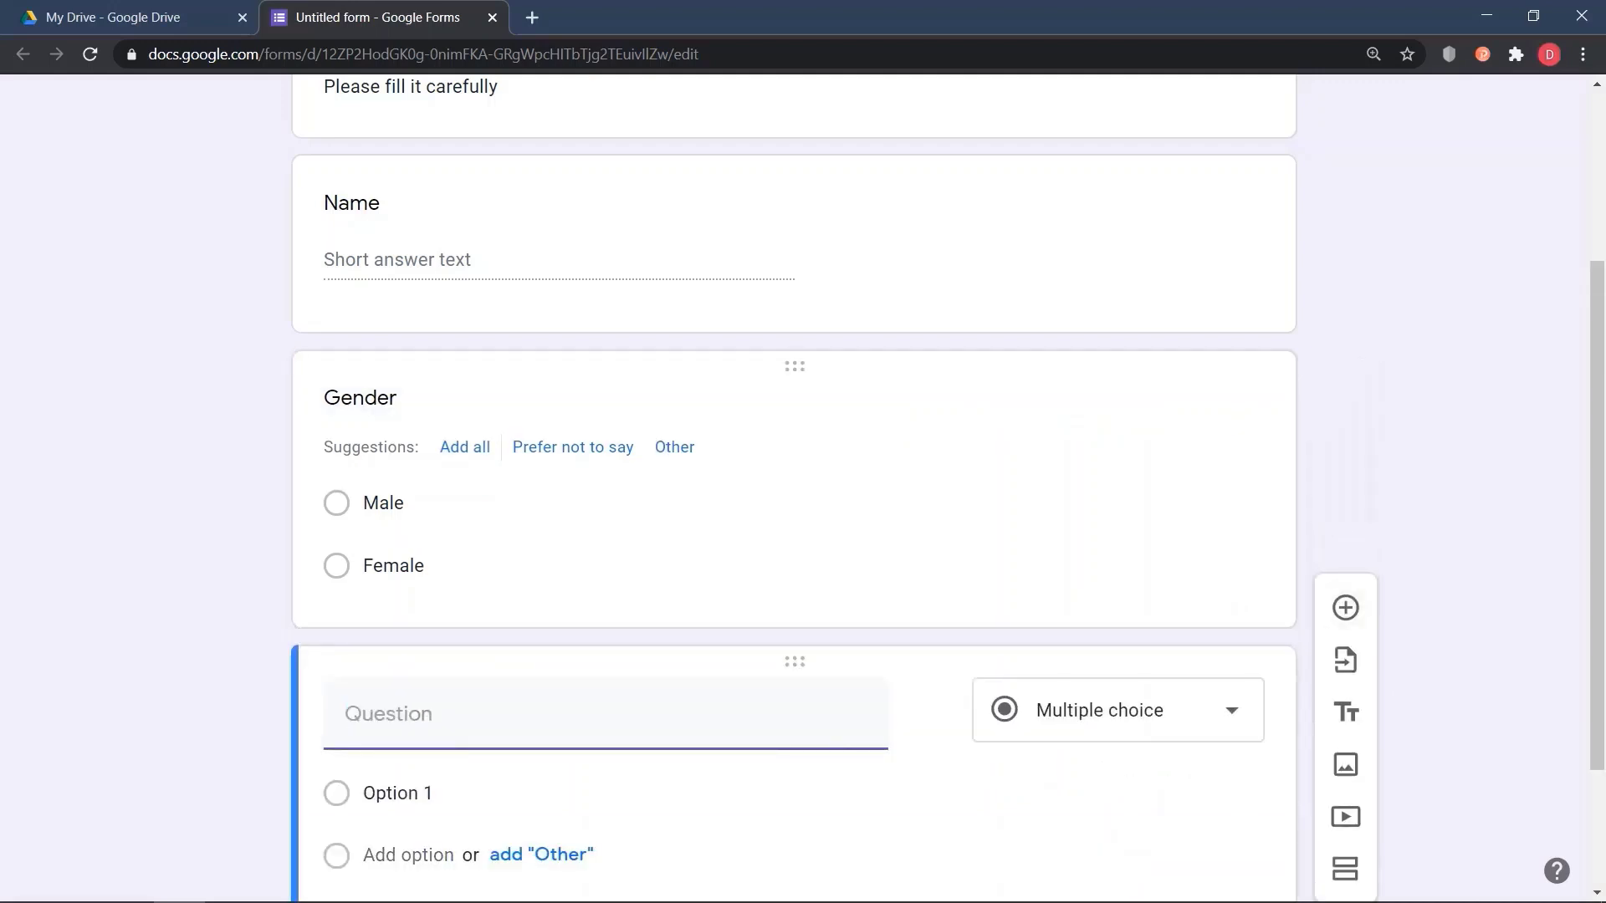
pyautogui.write('Contact n')
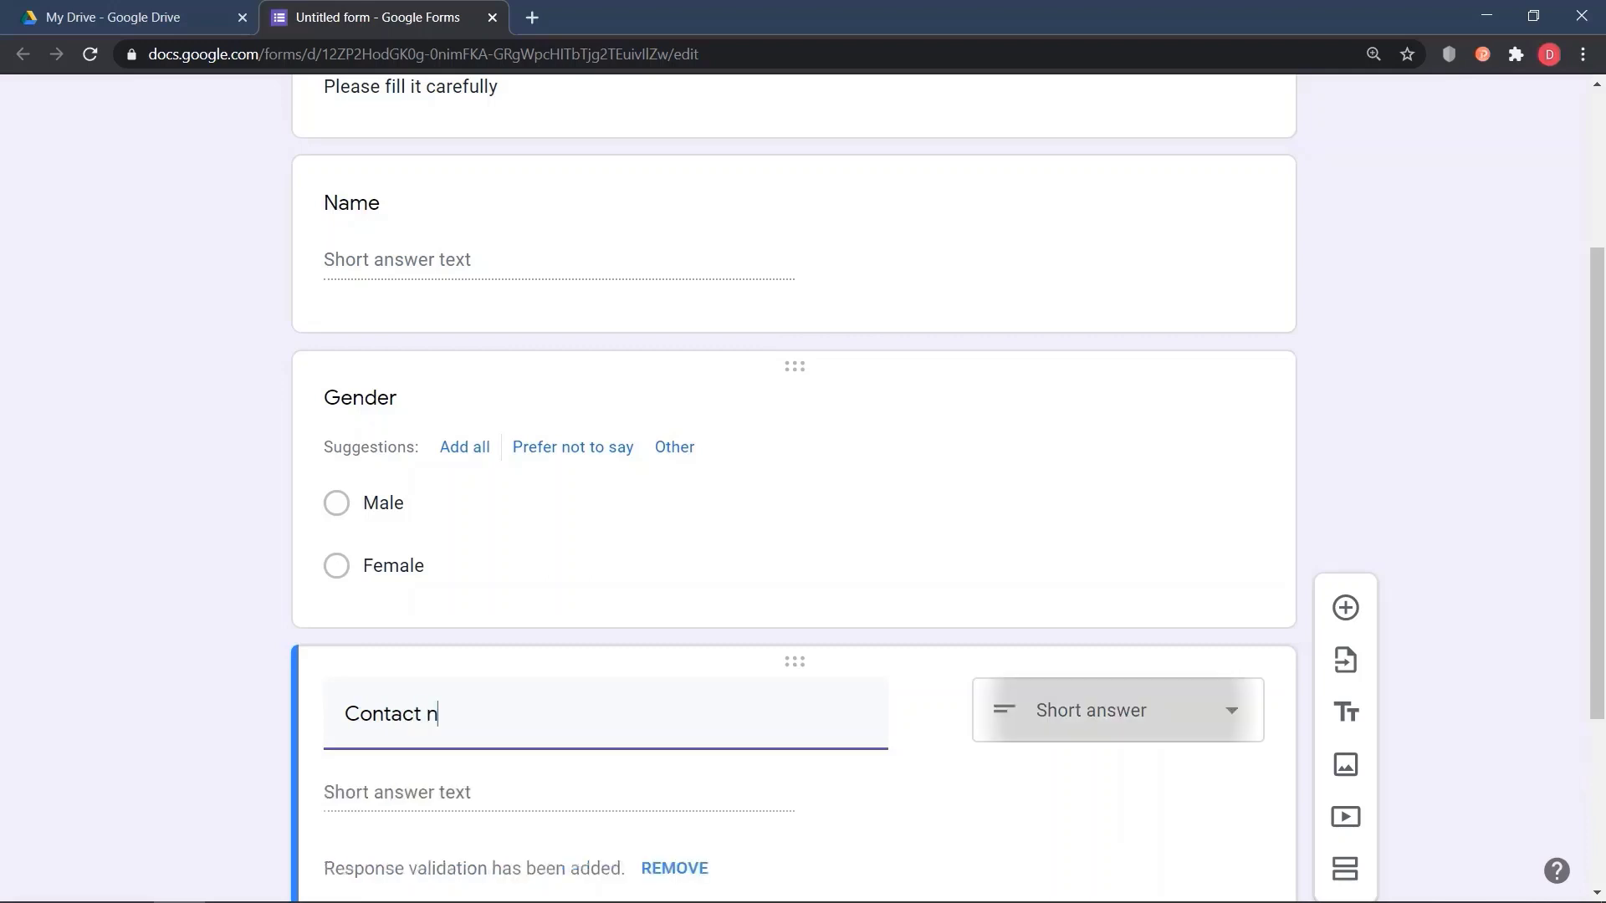
pyautogui.write('umber')
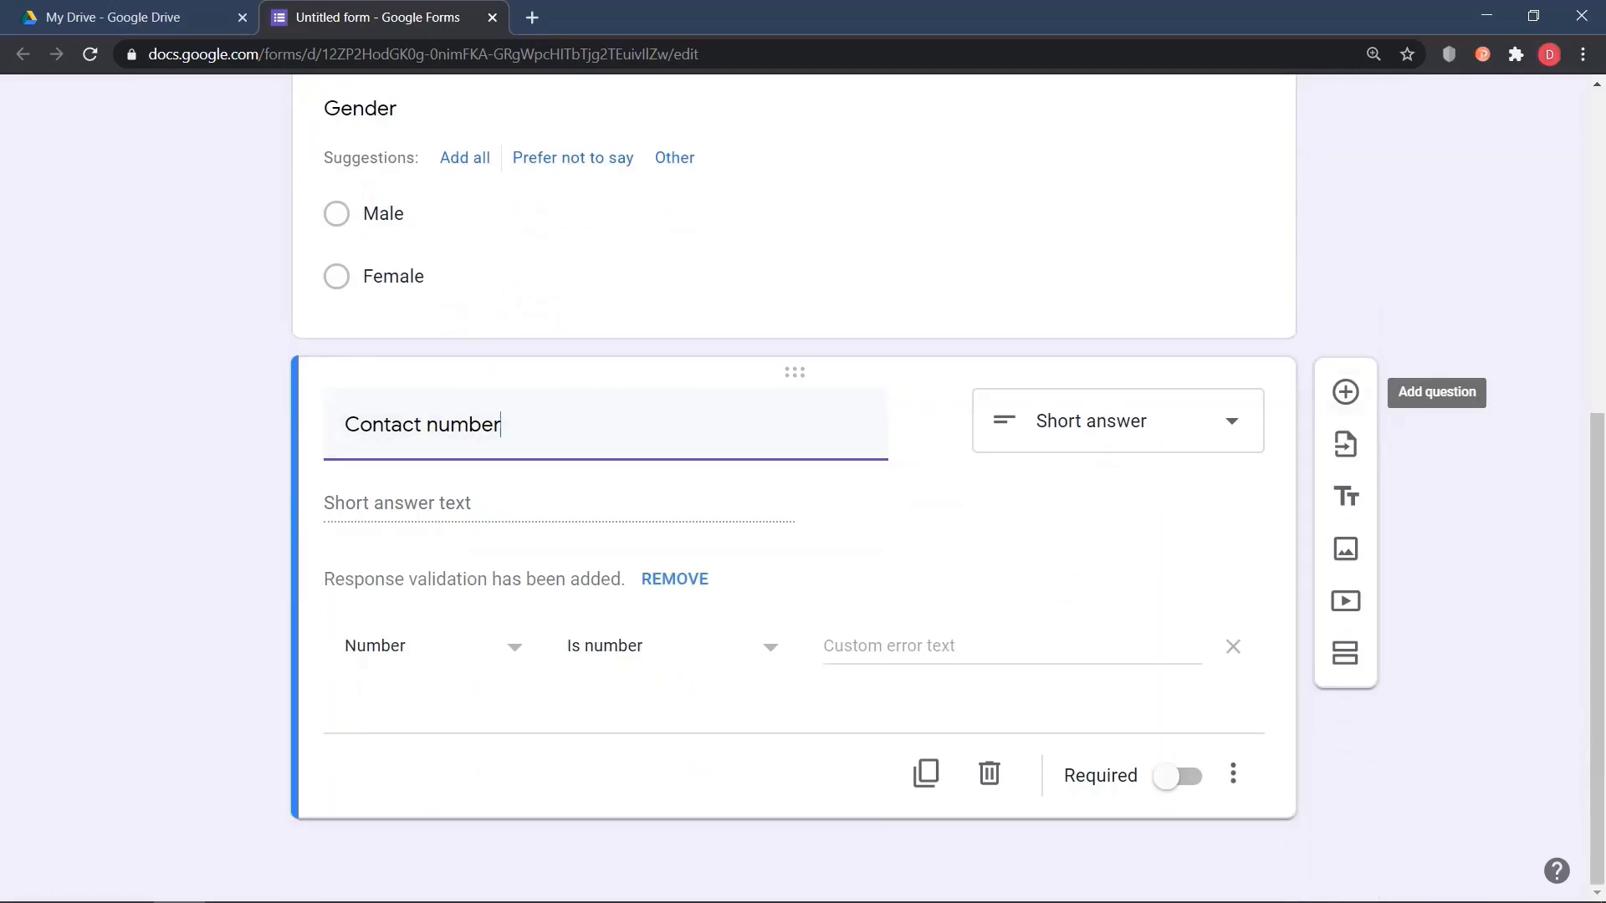
# Step: Add a question titled "Hobby" below Contact number and set its answer type to Multiple choice
pyautogui.click(1345, 392)
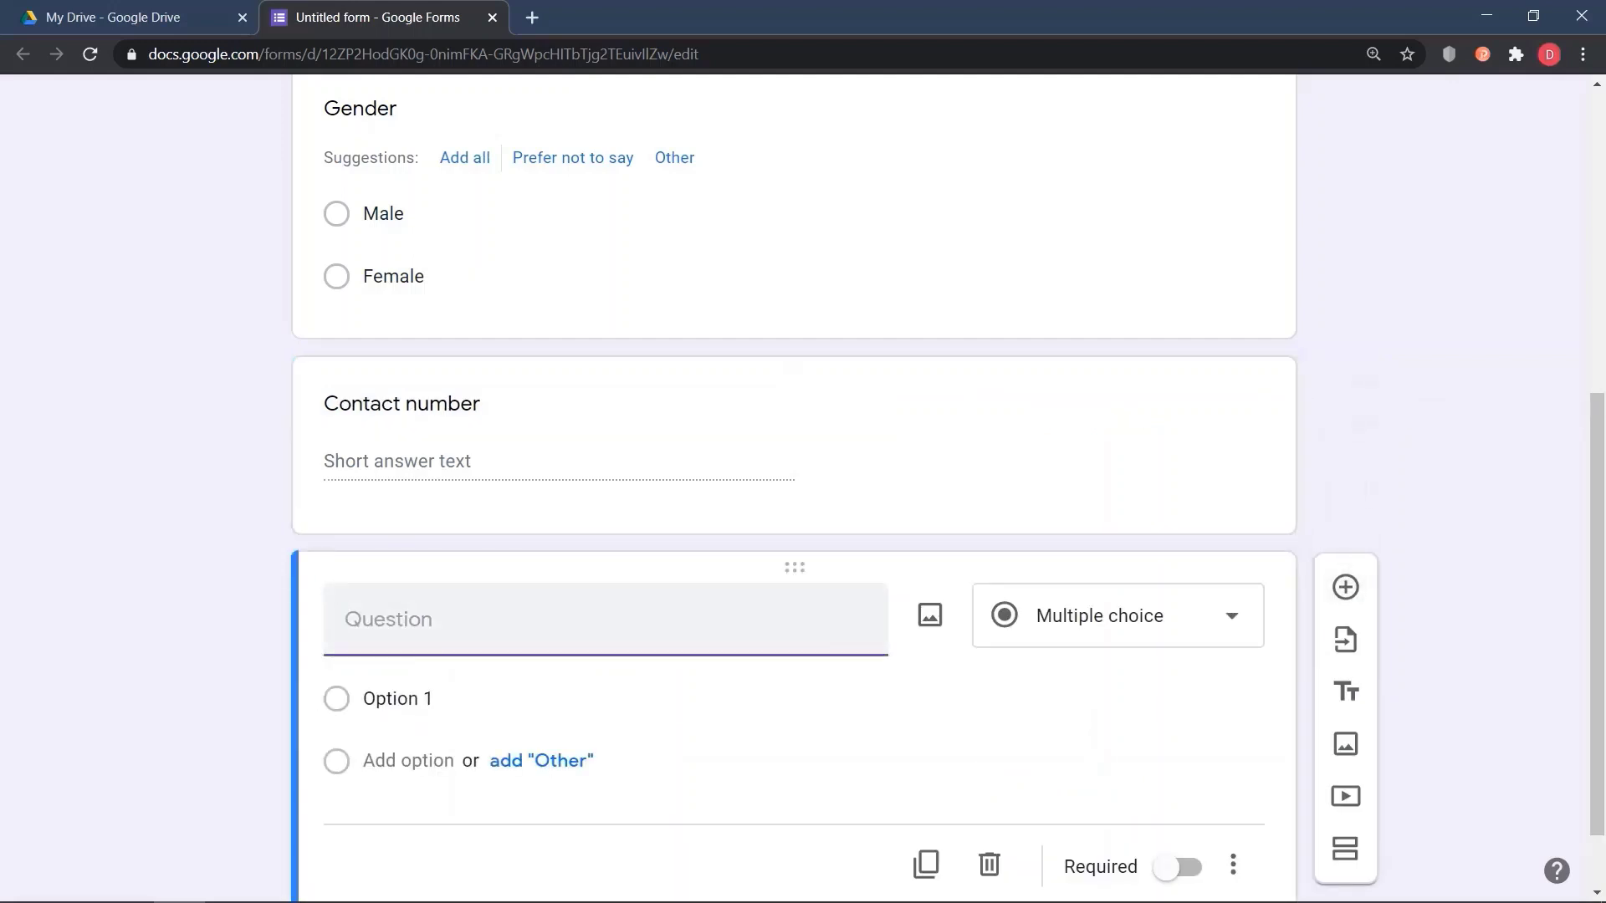
pyautogui.write('Hobbry')
pyautogui.press('BackSpace')
pyautogui.press('BackSpace')
pyautogui.write('y')
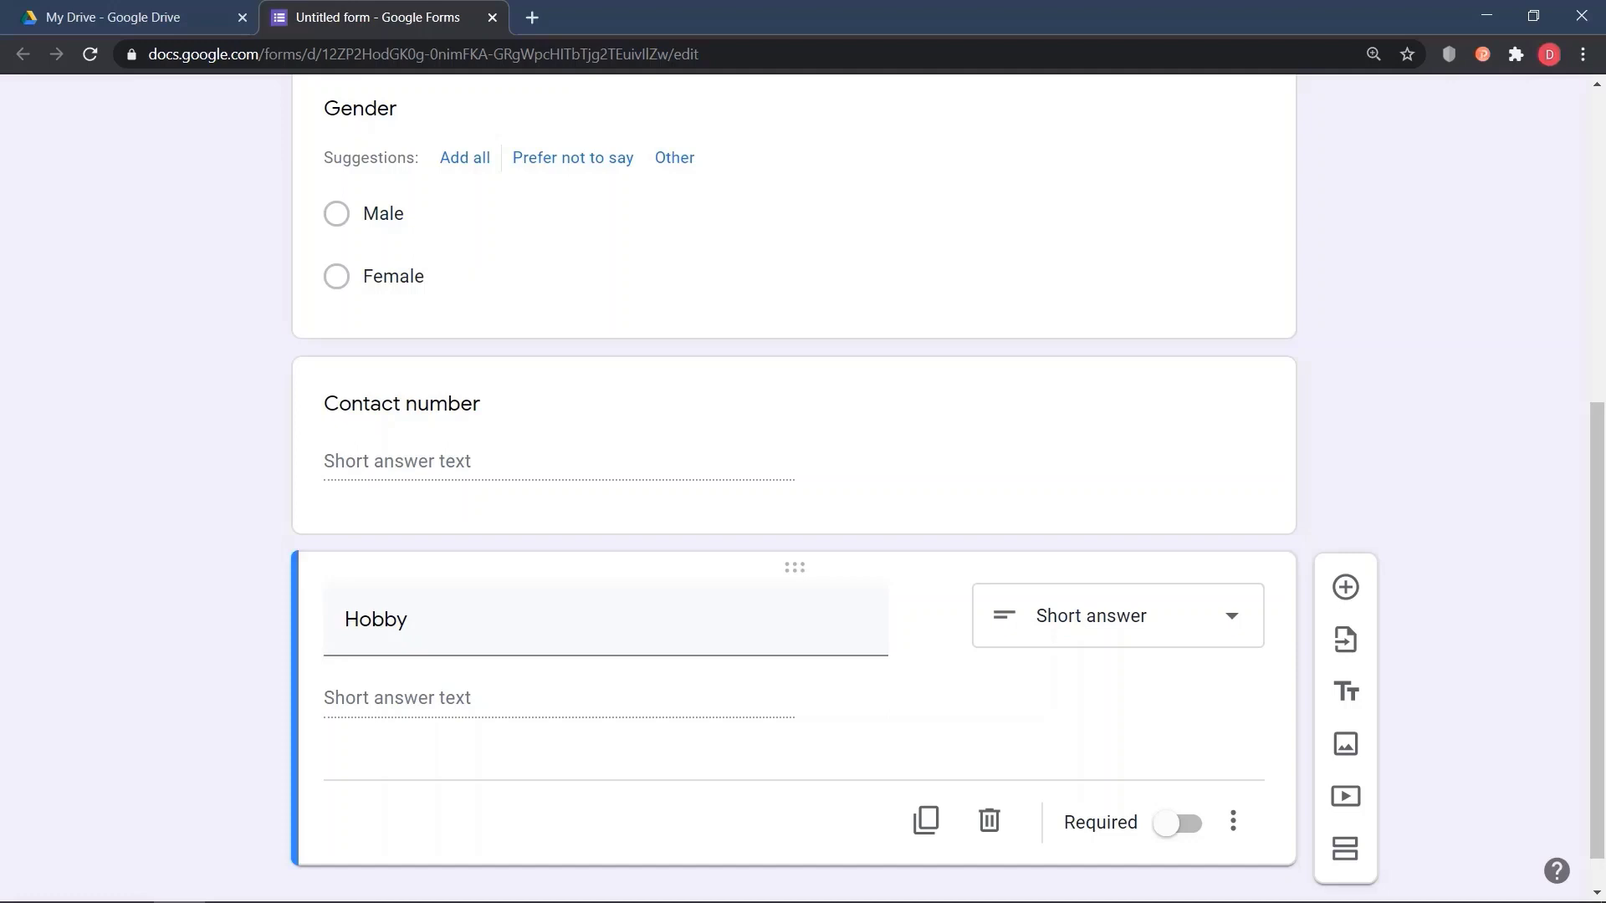
pyautogui.click(1118, 616)
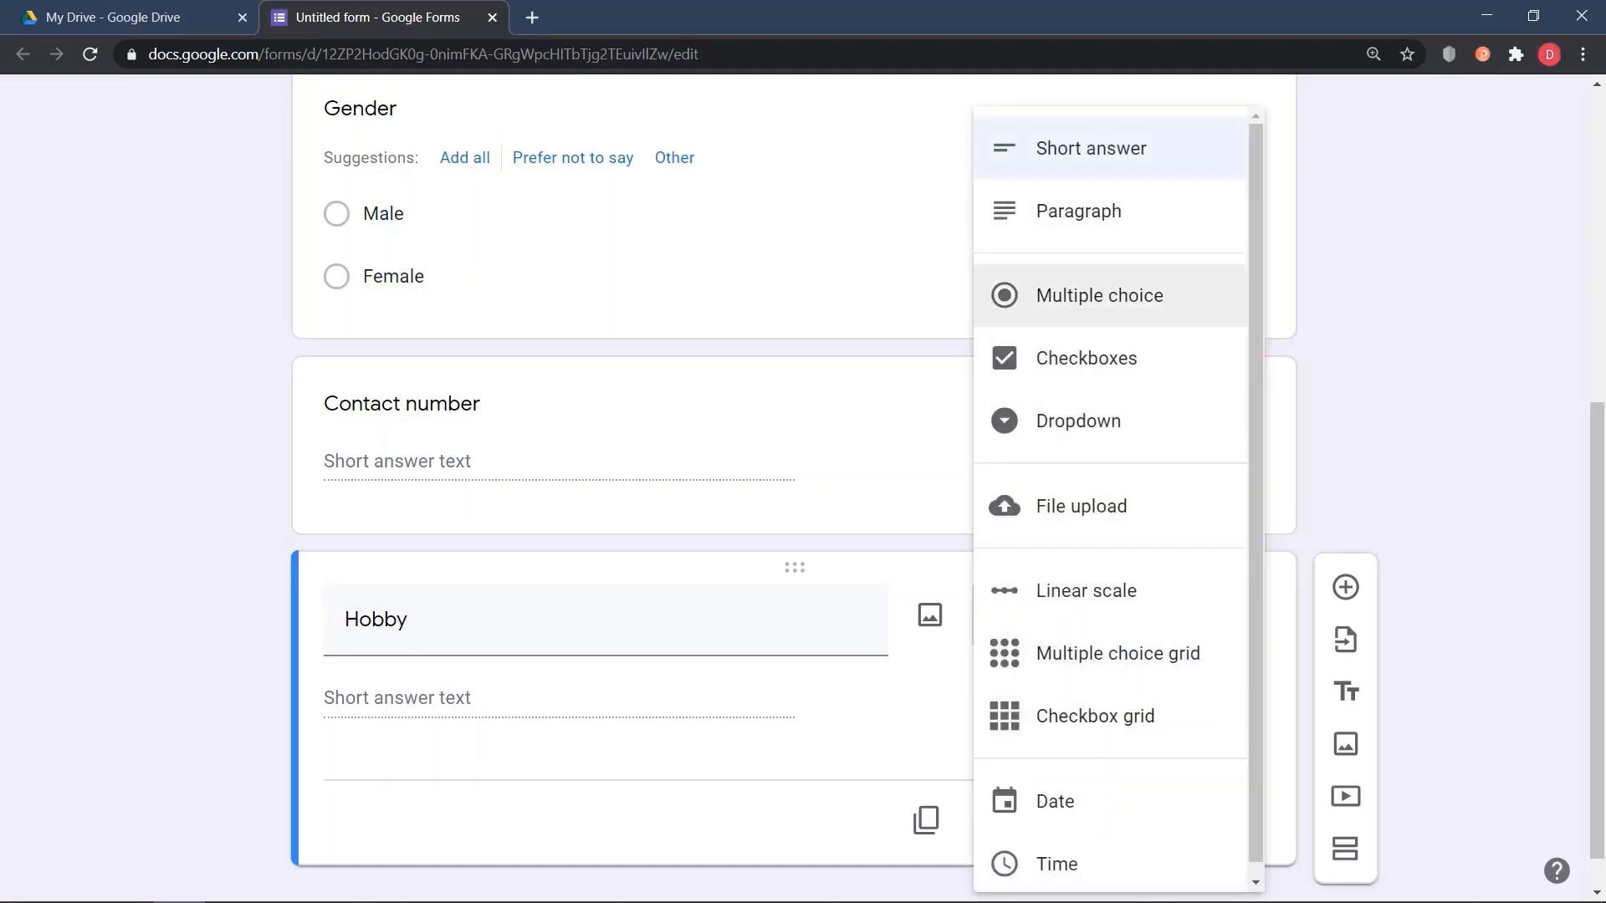
pyautogui.click(1100, 295)
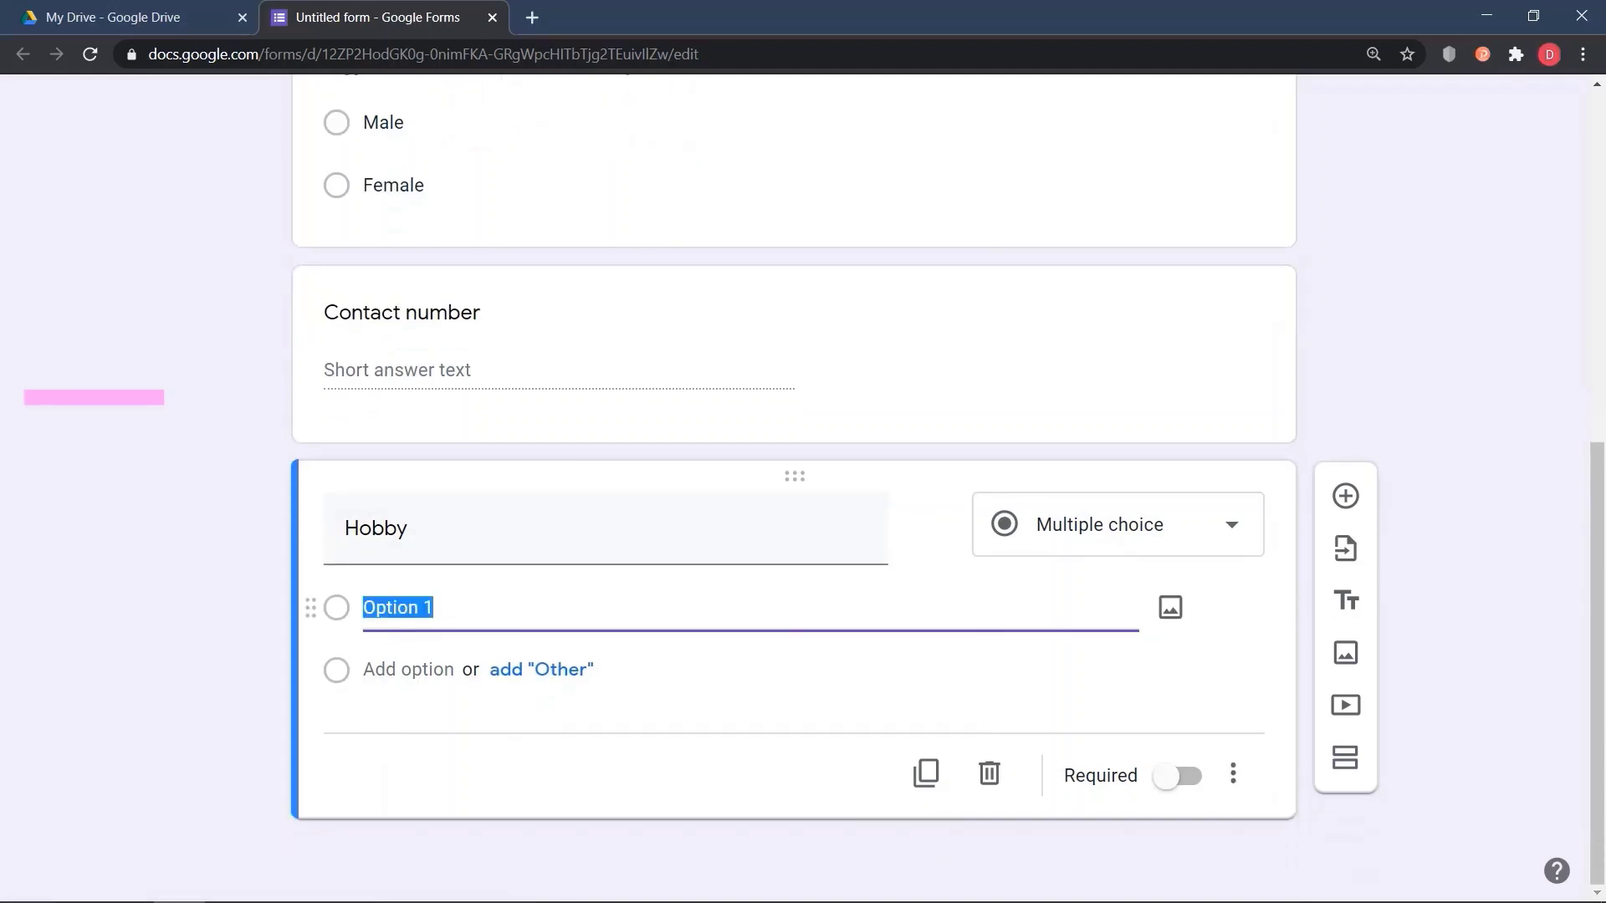
# Step: Give the Hobby question the options "reading" and "streming" plus an "Other" choice
pyautogui.write('reading')
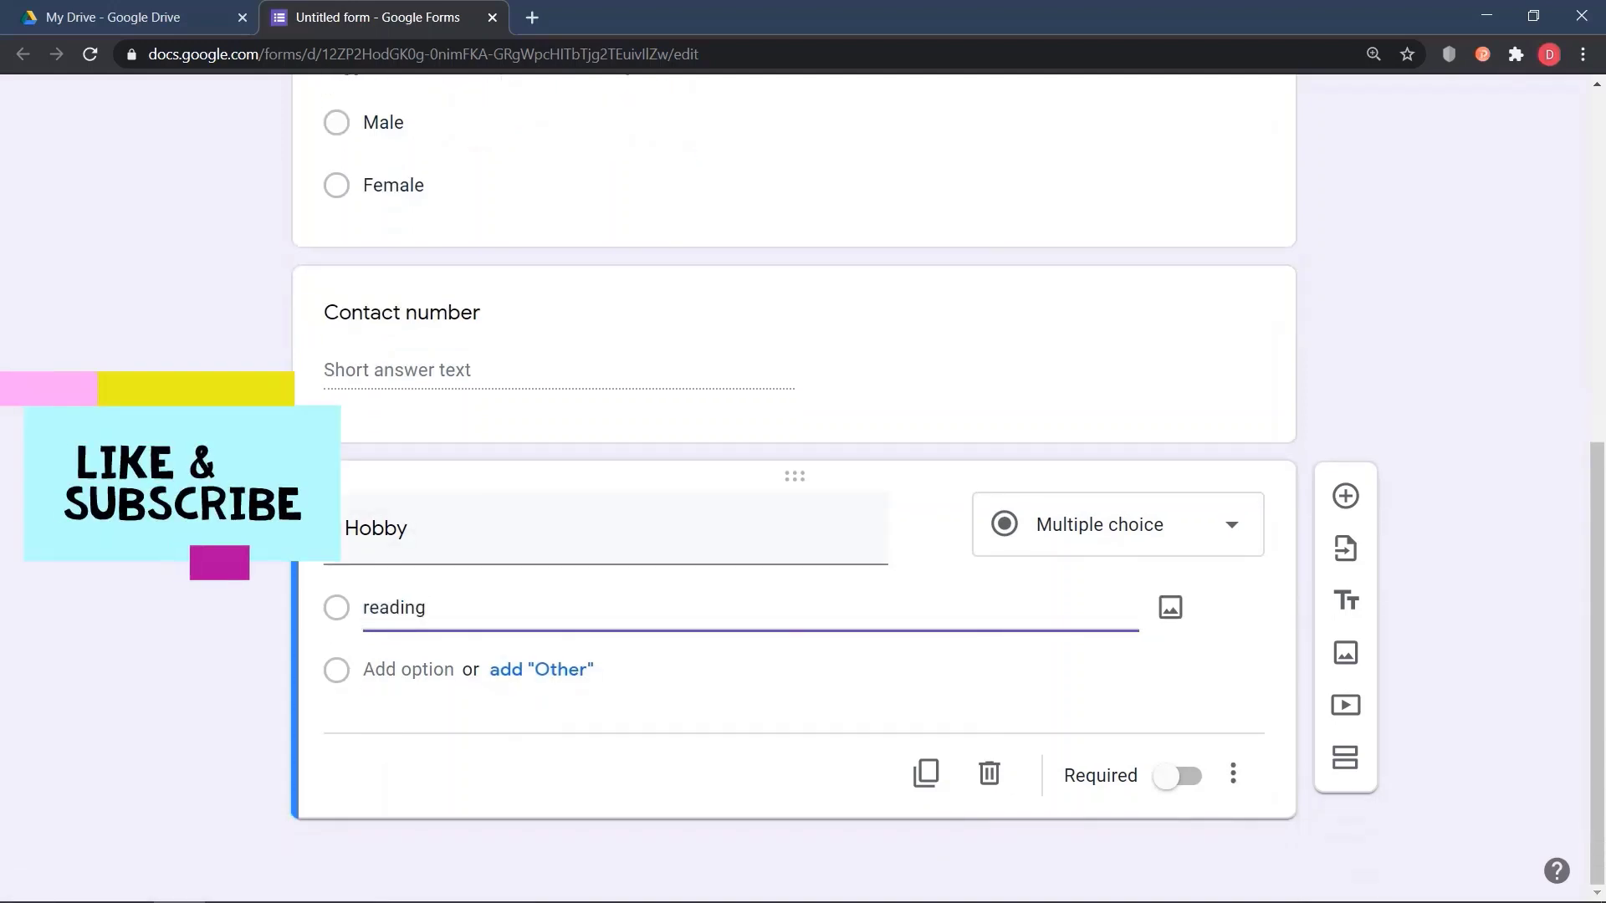
pyautogui.press('Return')
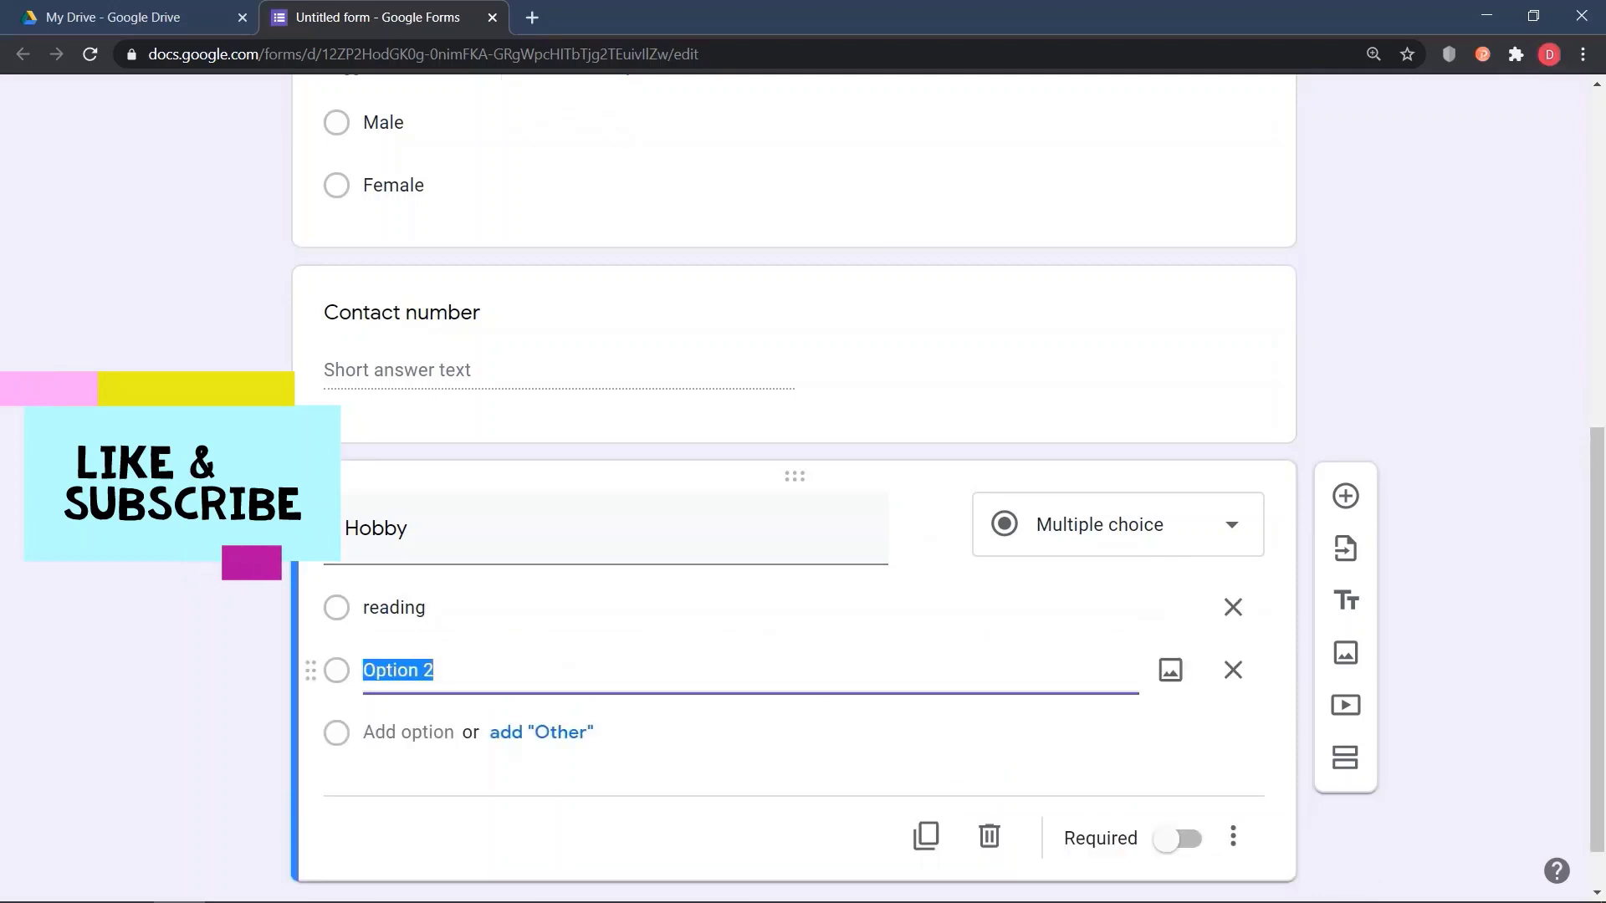
pyautogui.write('streming')
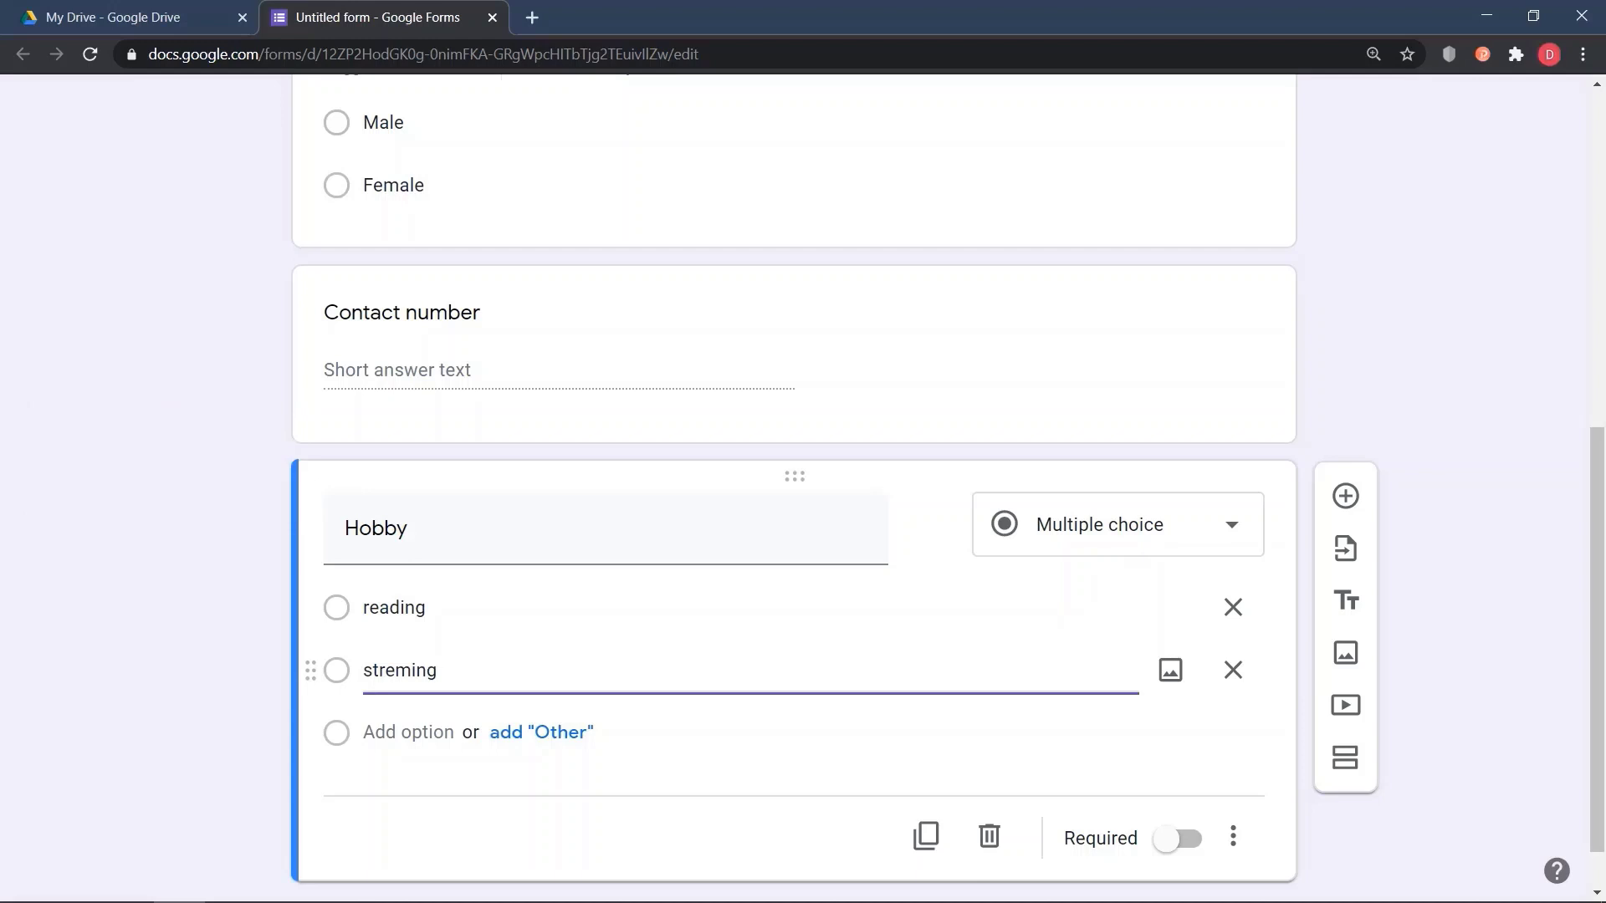
pyautogui.click(541, 733)
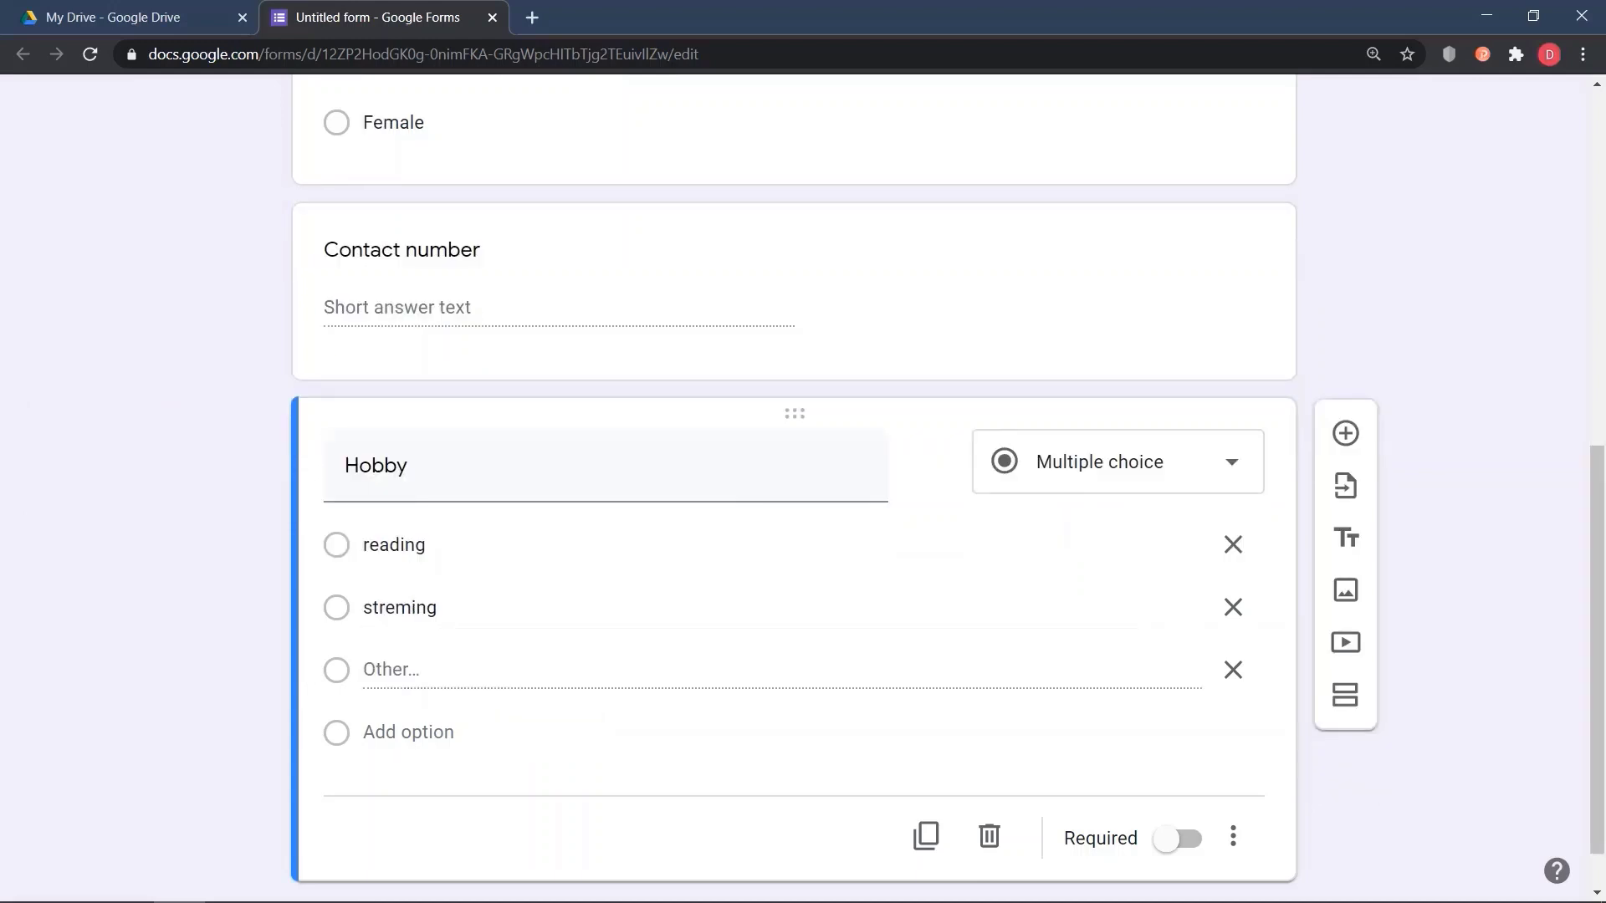
# Step: Make the Name question required
pyautogui.scroll(-1, 1171, 609)
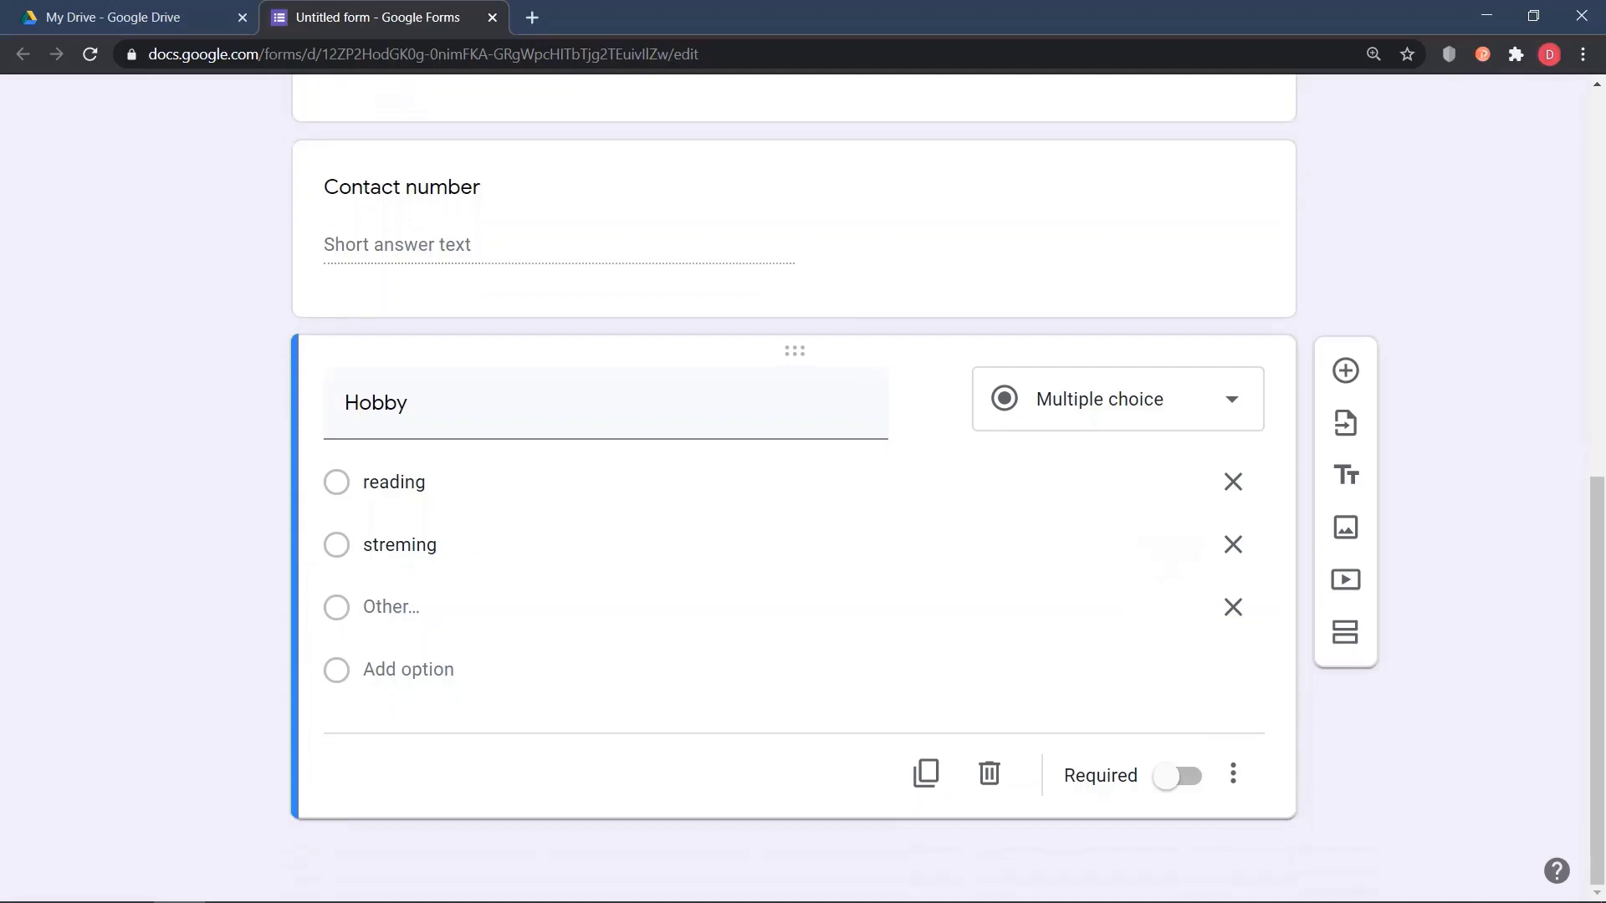
pyautogui.scroll(1, 1166, 774)
pyautogui.scroll(8, 435, 373)
pyautogui.click(434, 373)
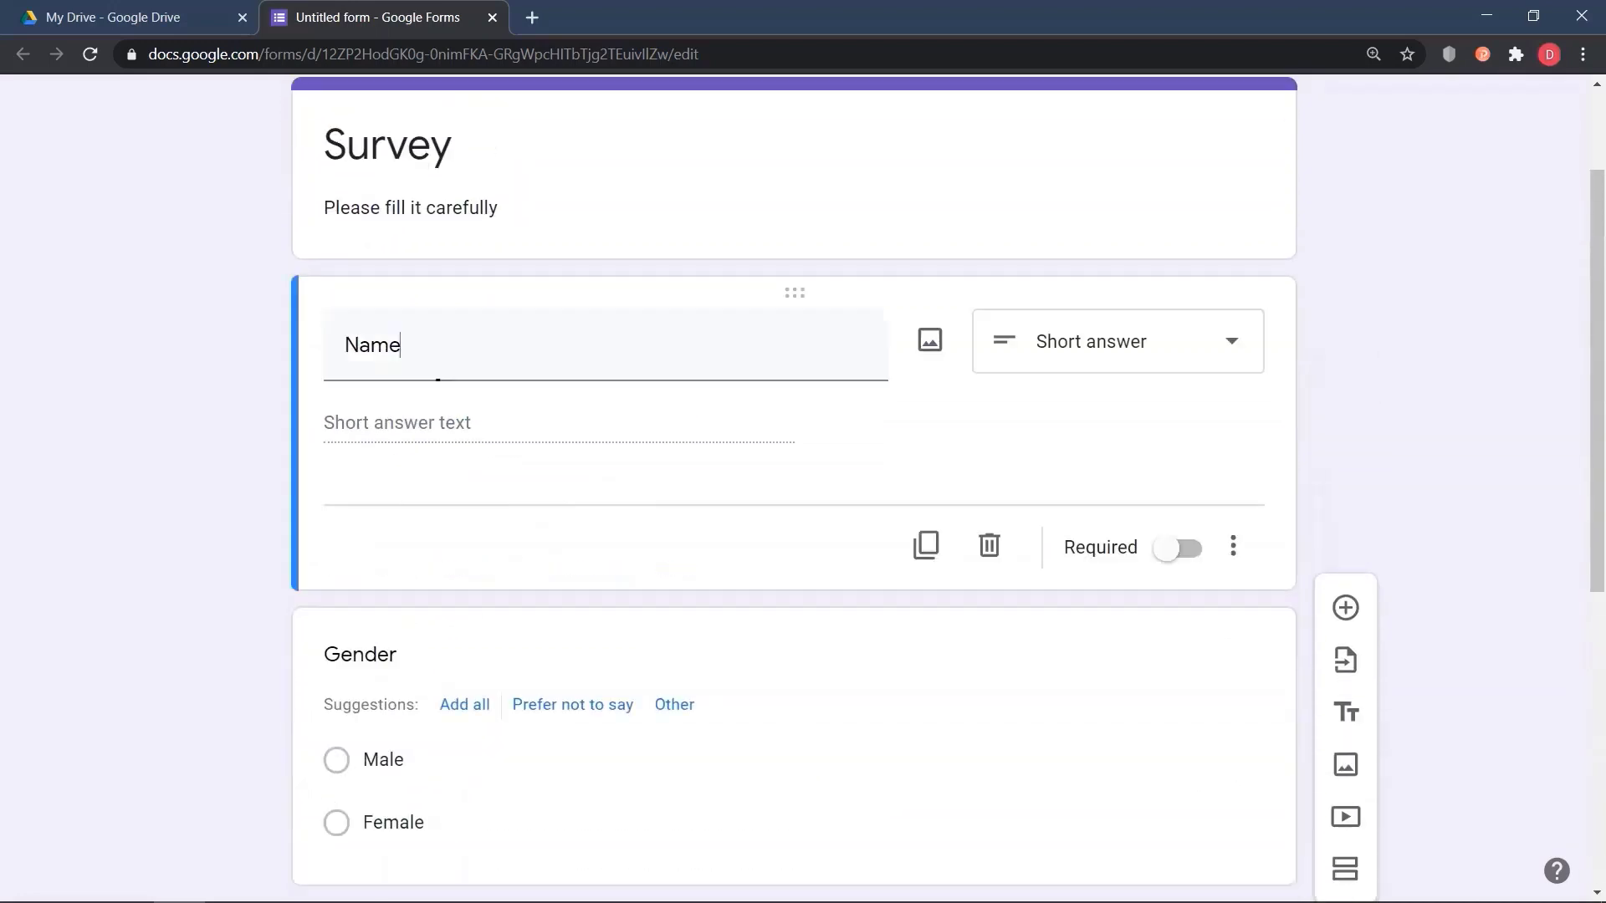
pyautogui.click(1179, 549)
pyautogui.scroll(-3, 795, 585)
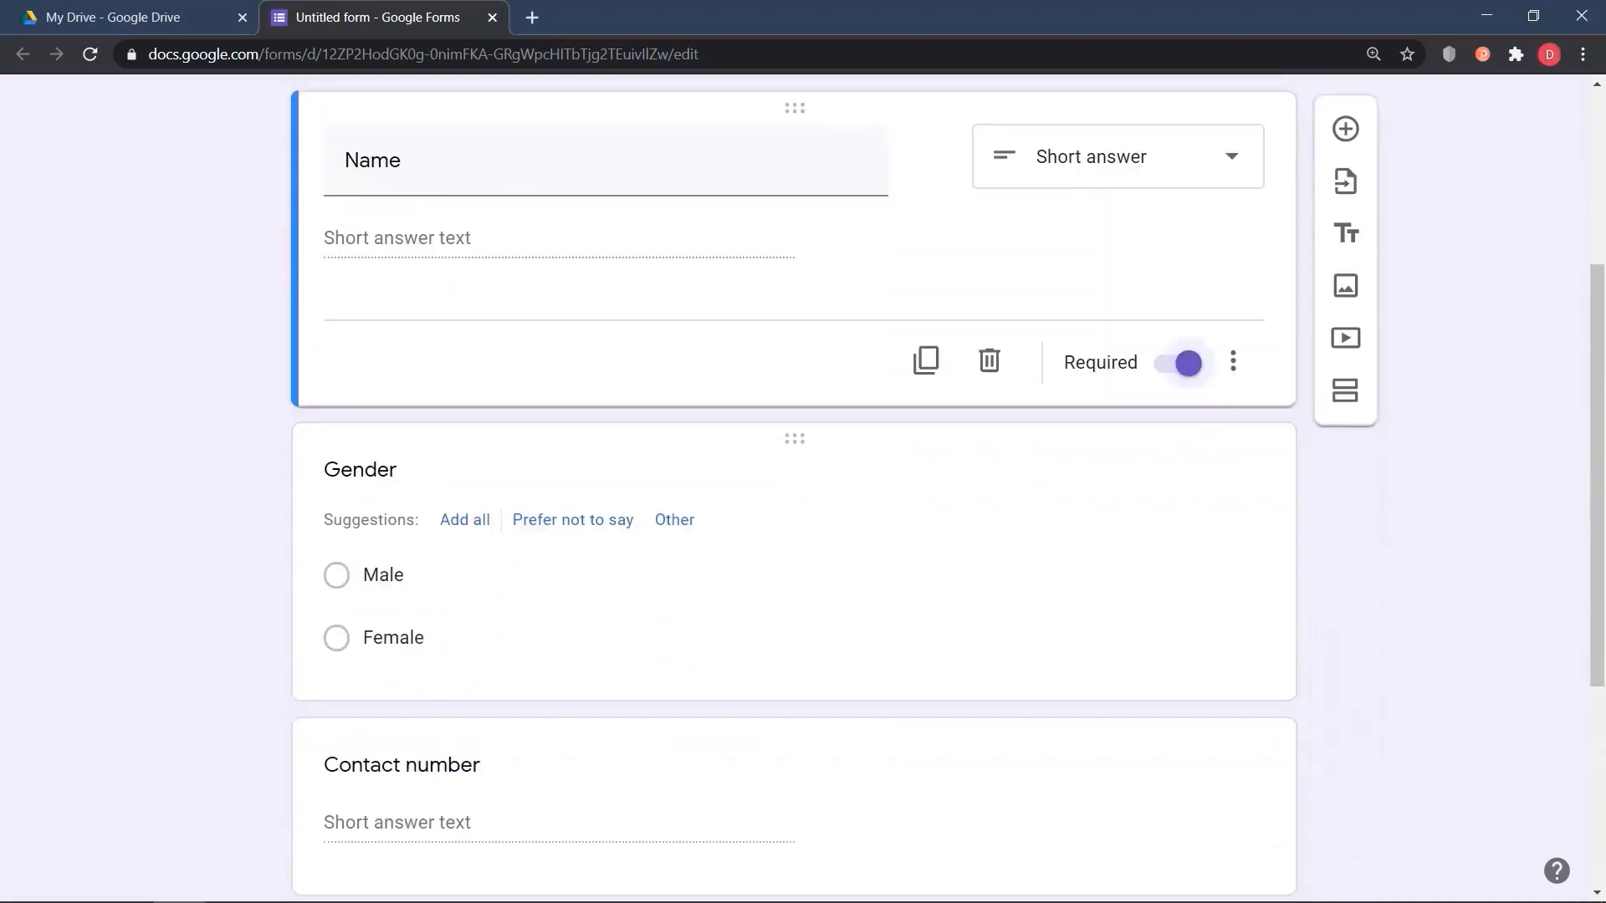
# Step: Make the Gender question required
pyautogui.click(383, 574)
pyautogui.scroll(-3, 1173, 570)
pyautogui.click(1178, 783)
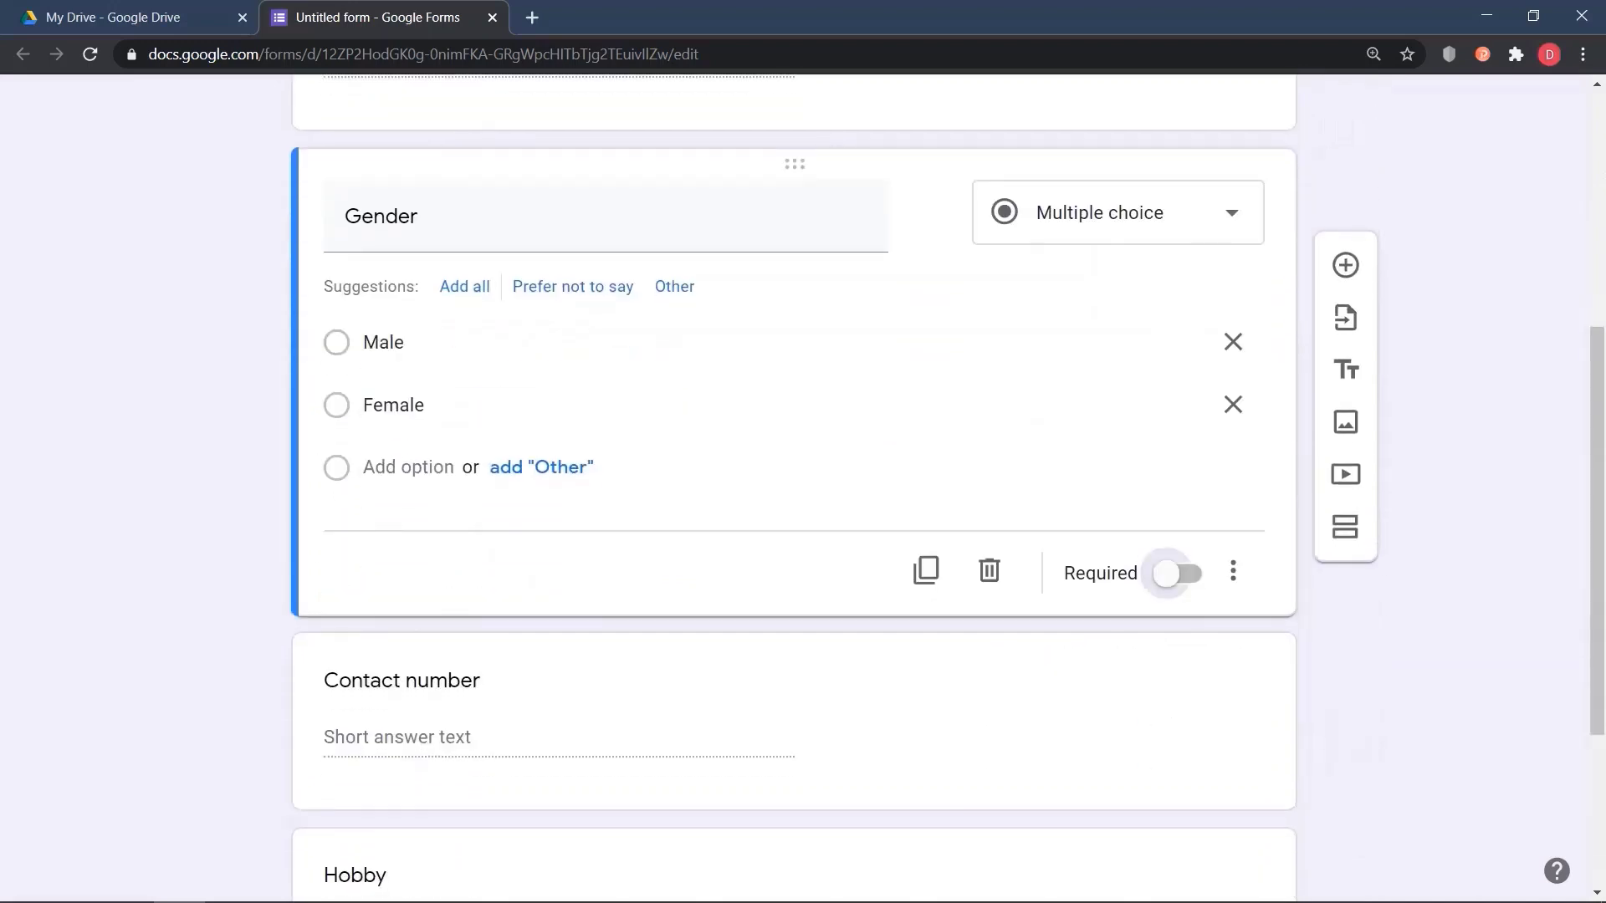
# Step: Make the Contact number question and the Hobby question required
pyautogui.scroll(-1, 1174, 570)
pyautogui.click(795, 619)
pyautogui.scroll(-3, 920, 535)
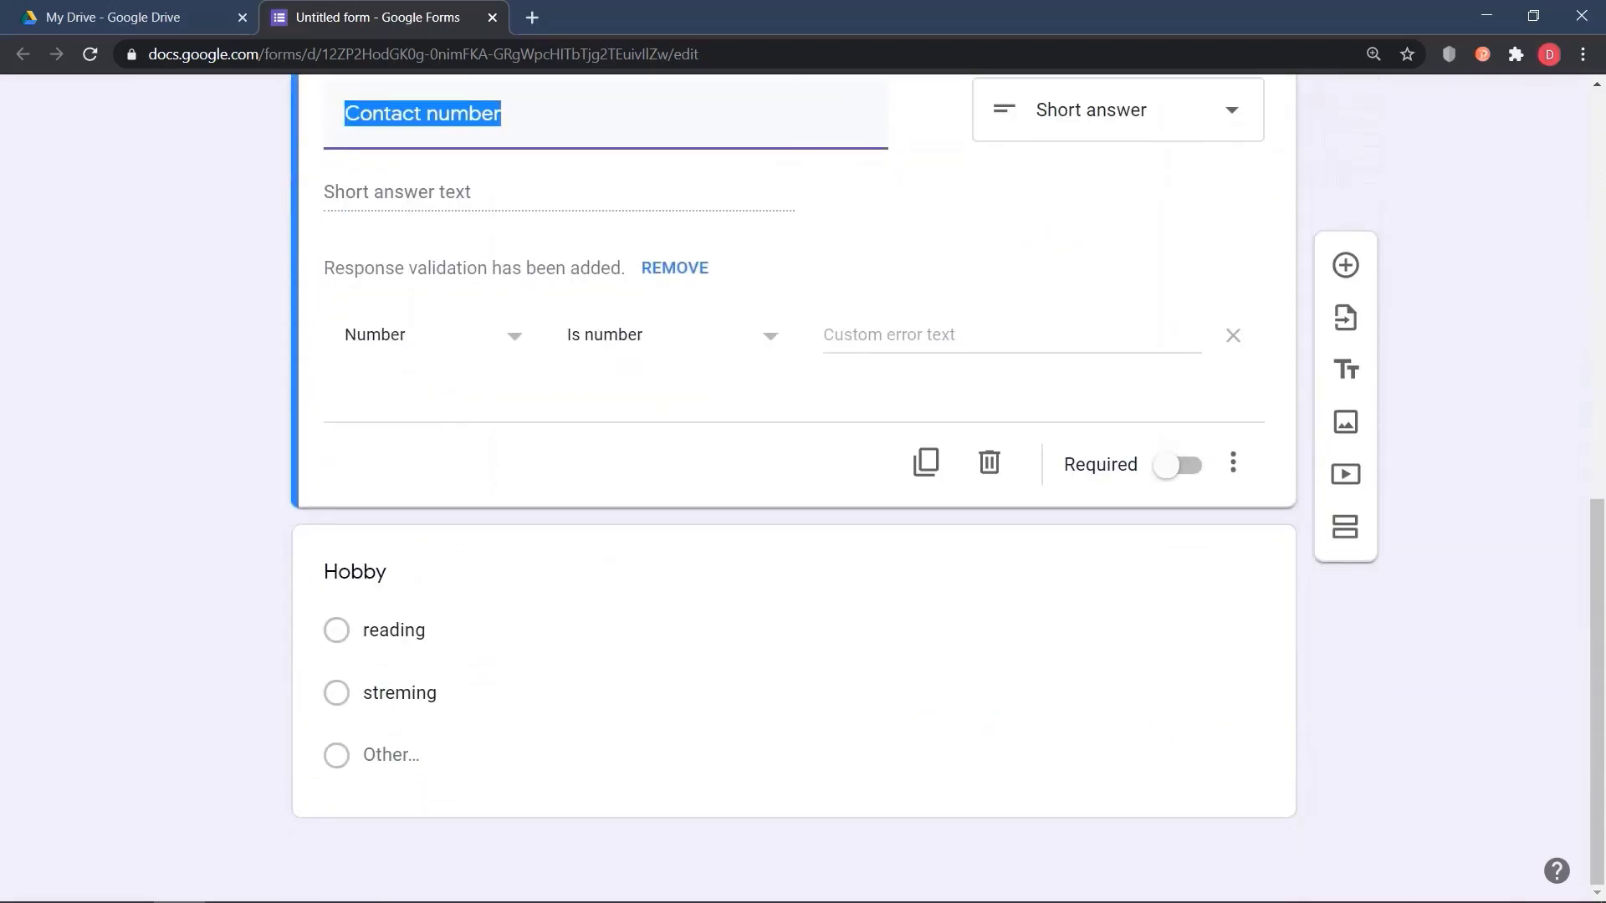
pyautogui.click(1179, 465)
pyautogui.click(394, 630)
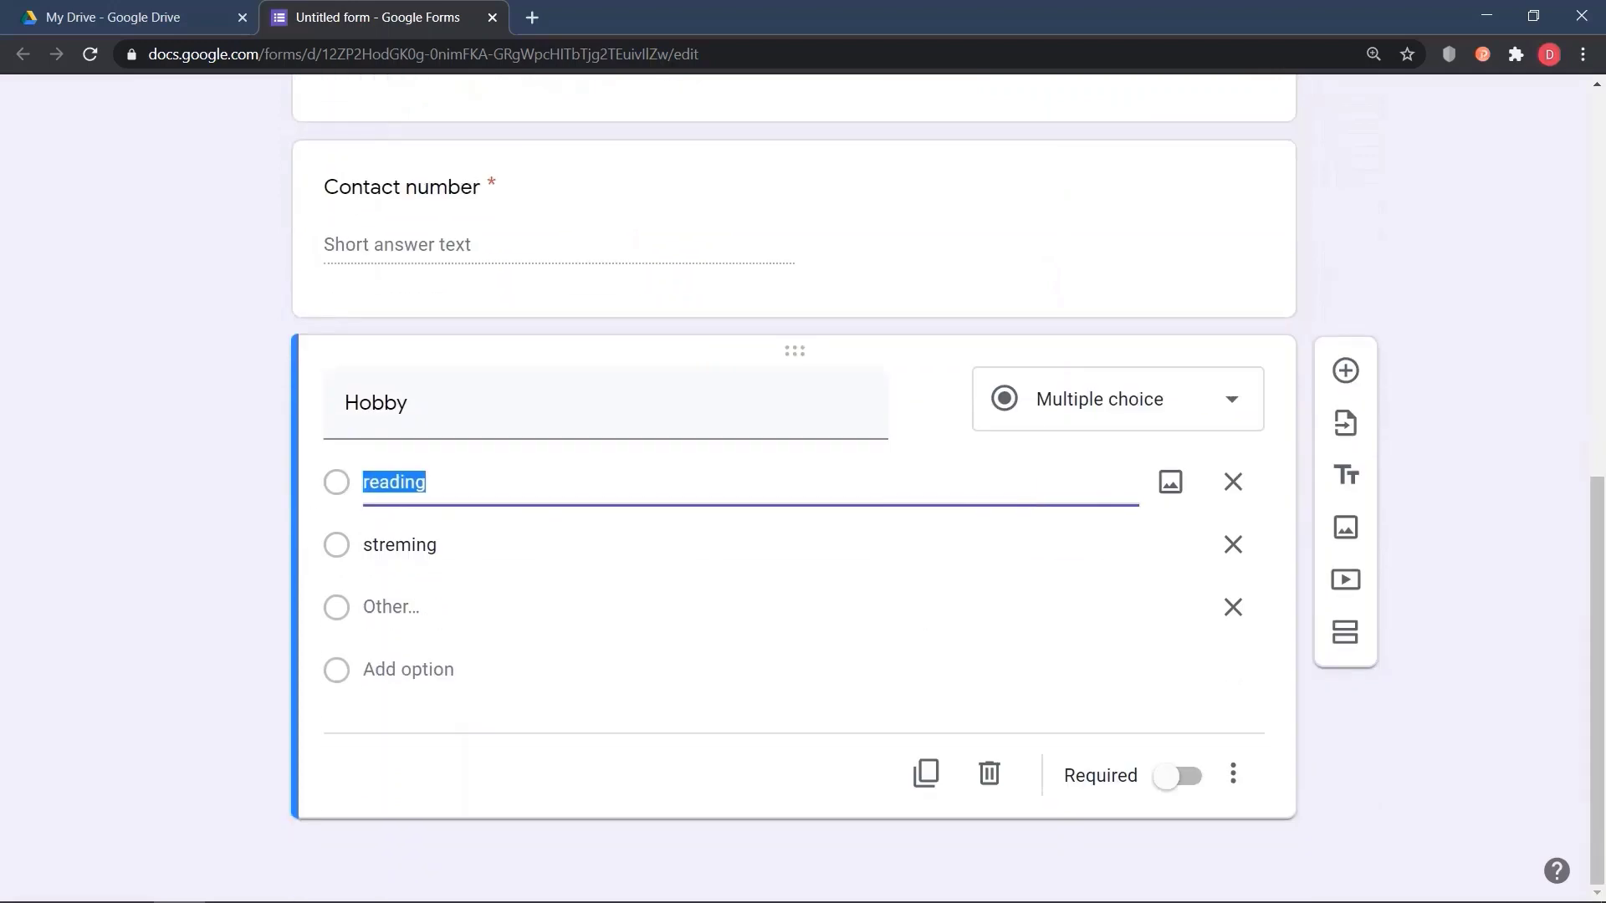
pyautogui.click(1178, 776)
# Step: Generate a shortened link for sending the survey form and copy it
pyautogui.scroll(10, 1178, 776)
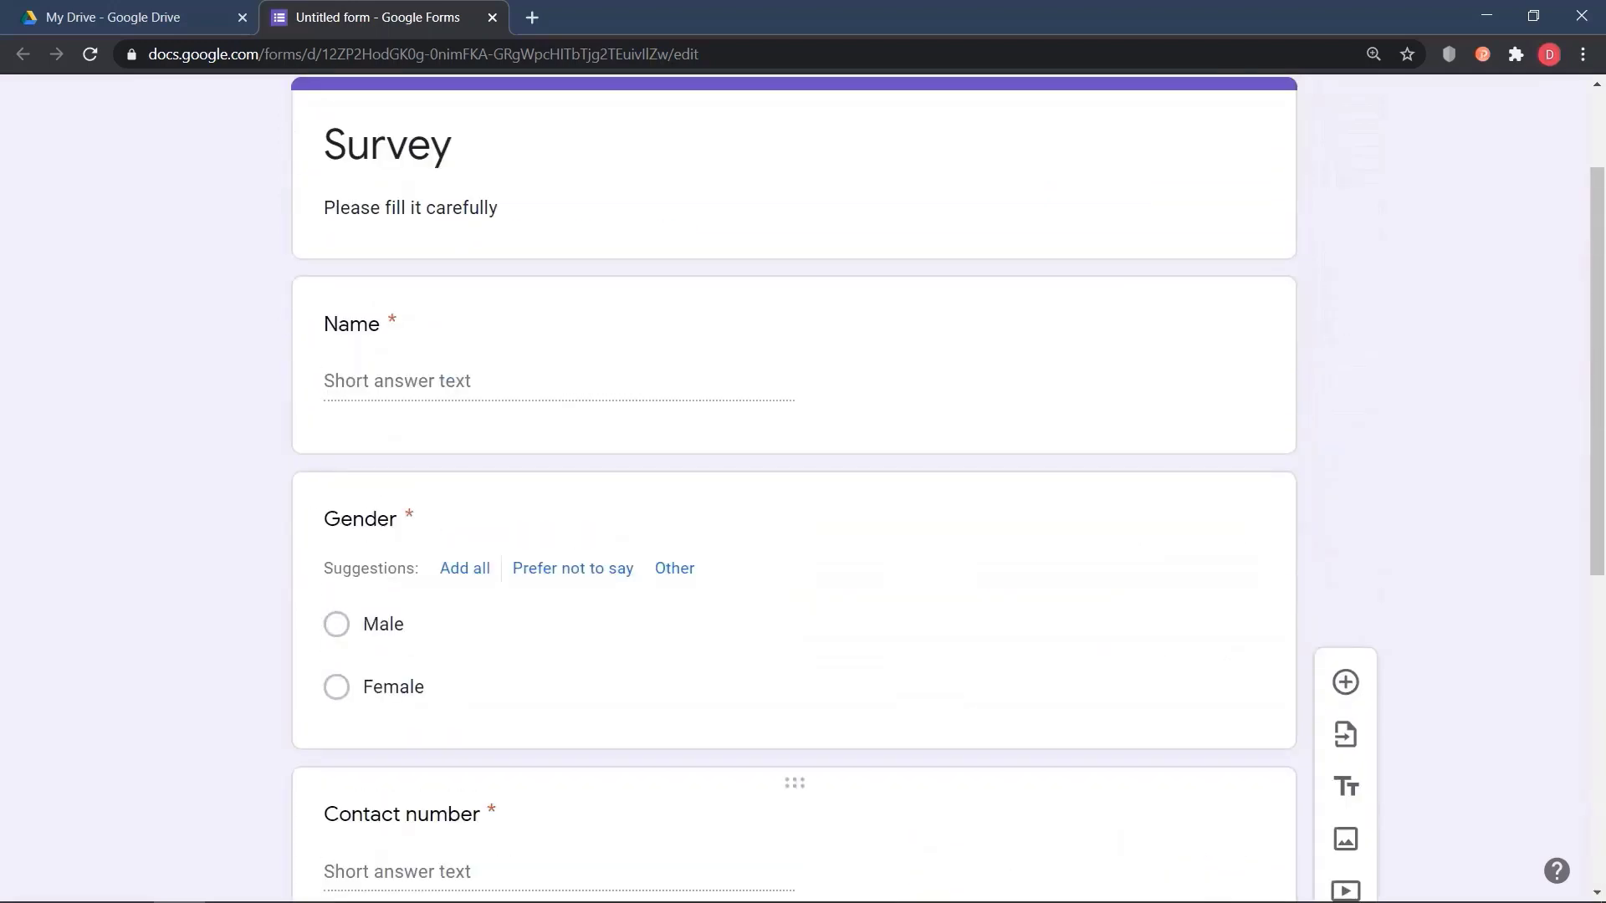
pyautogui.scroll(1, 1179, 776)
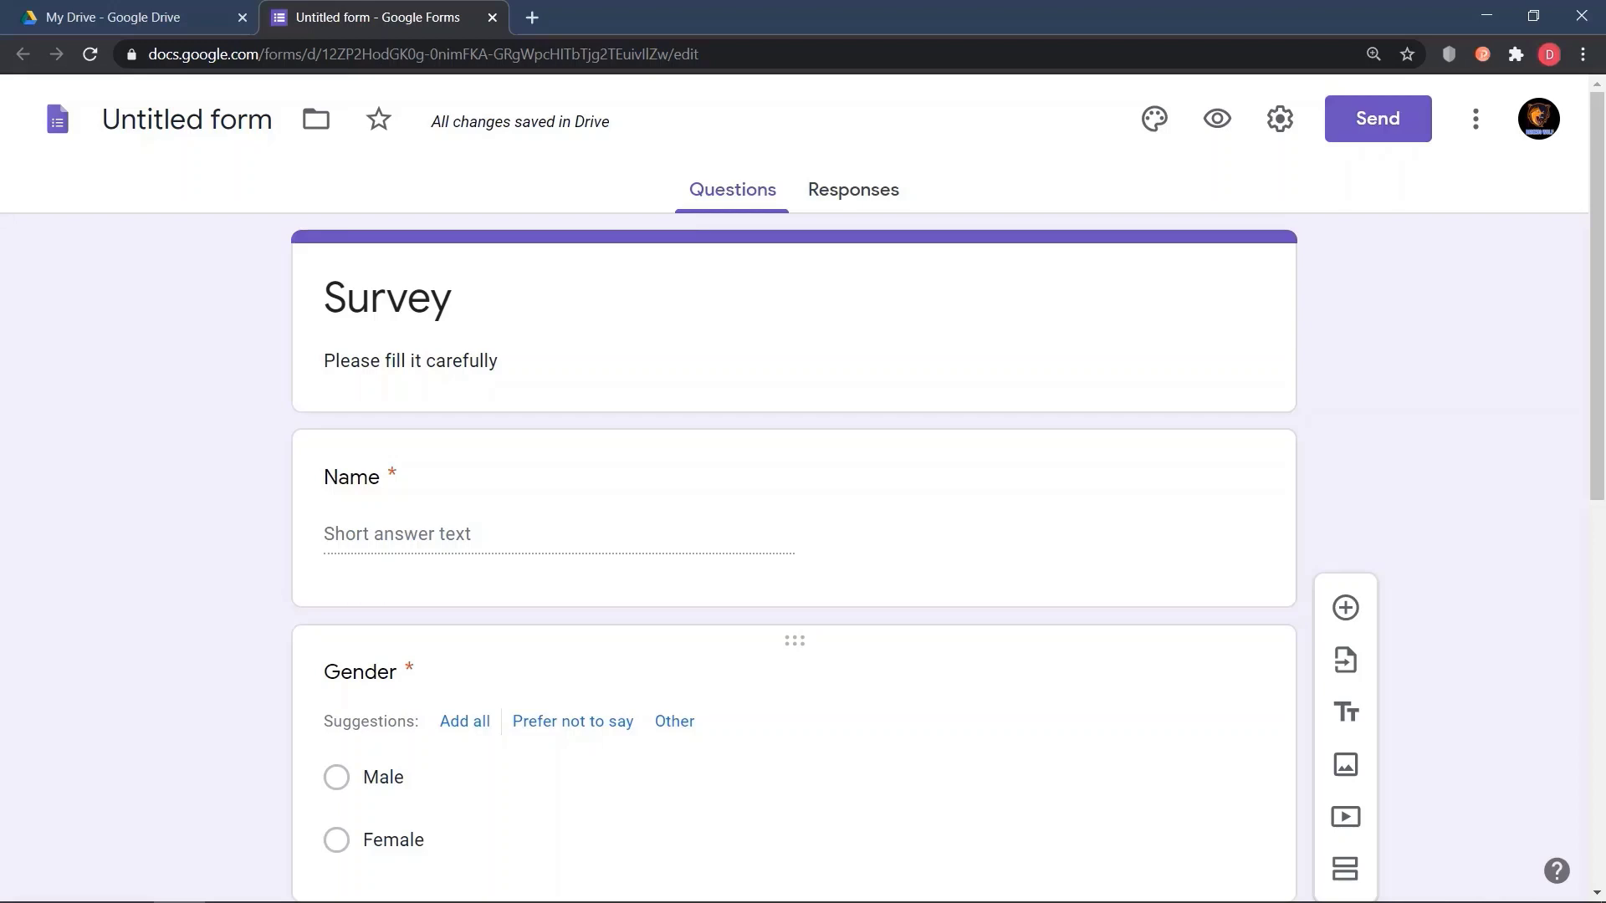
pyautogui.click(1378, 118)
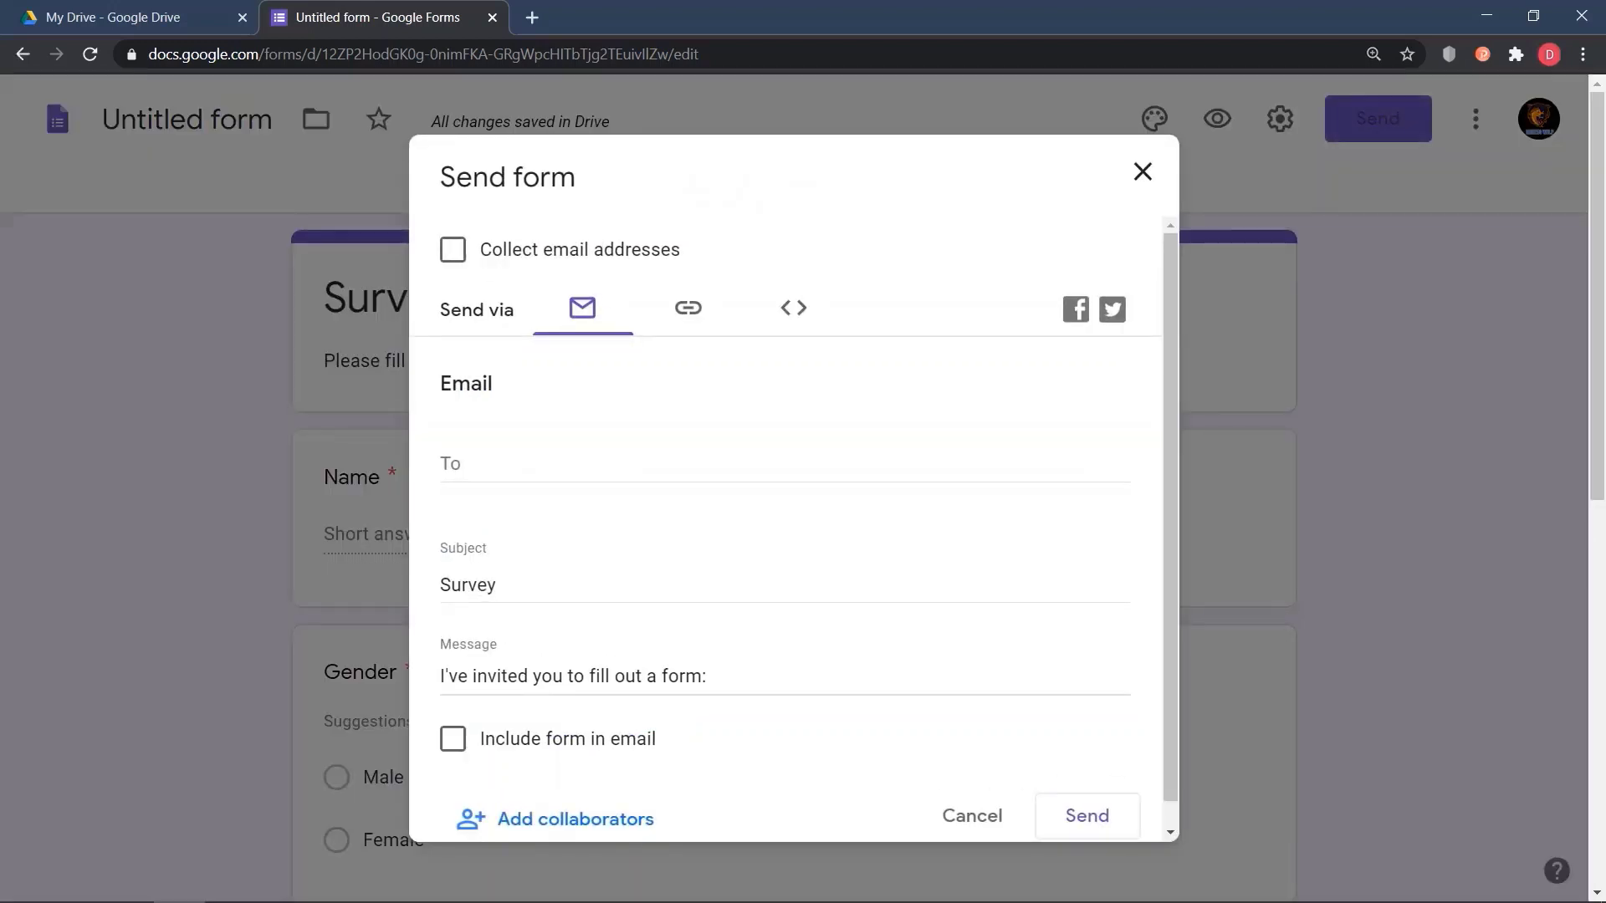
pyautogui.click(784, 464)
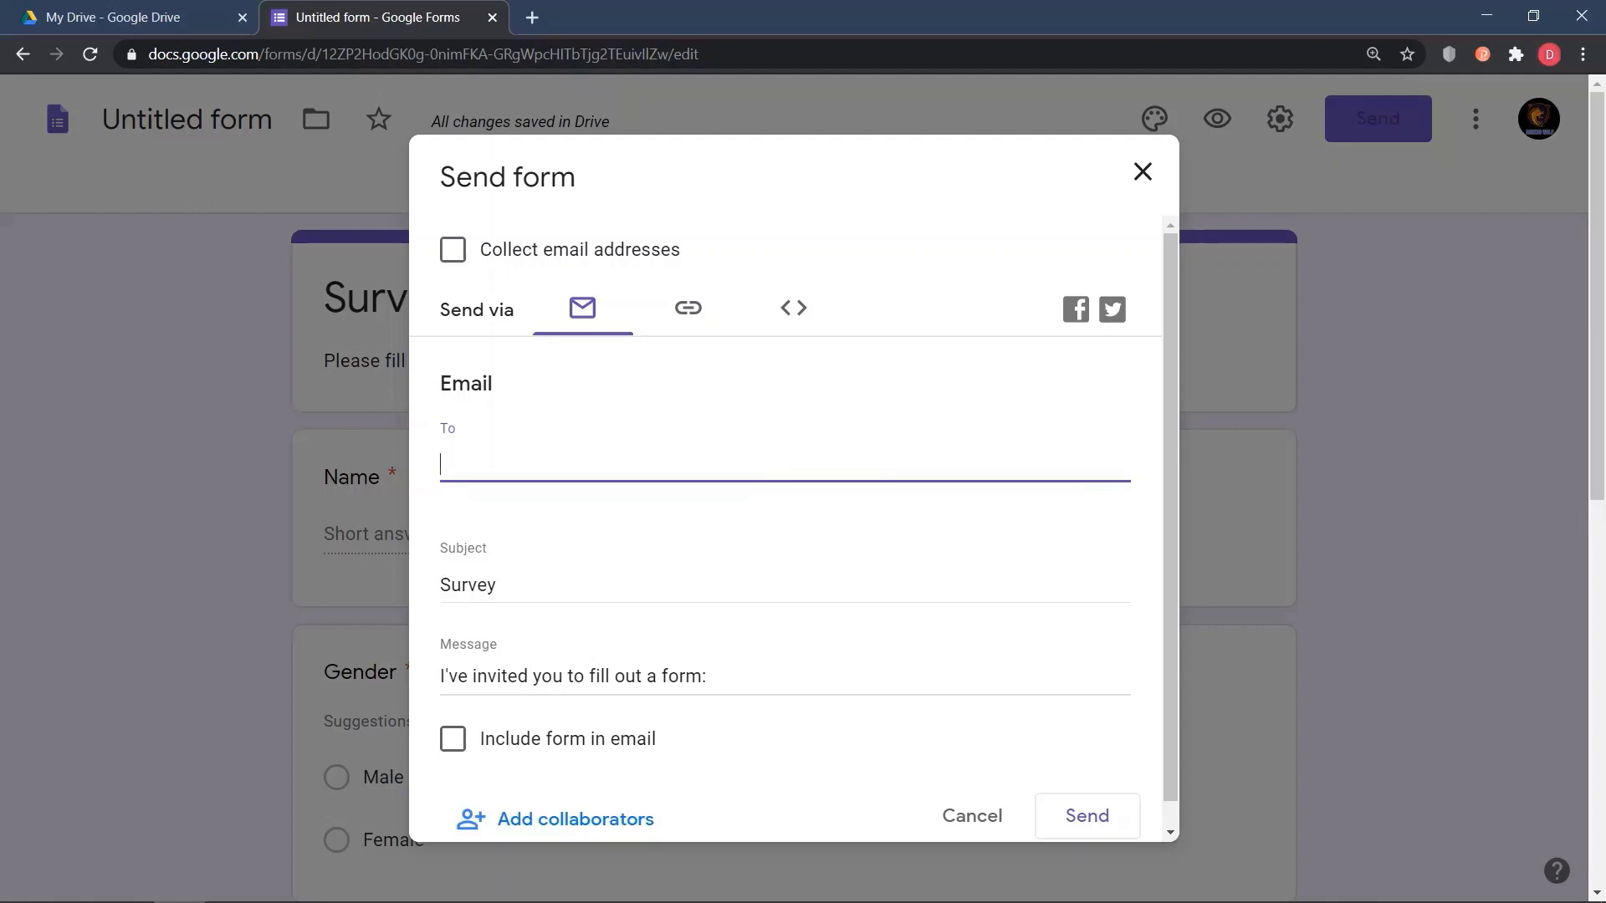
pyautogui.click(687, 308)
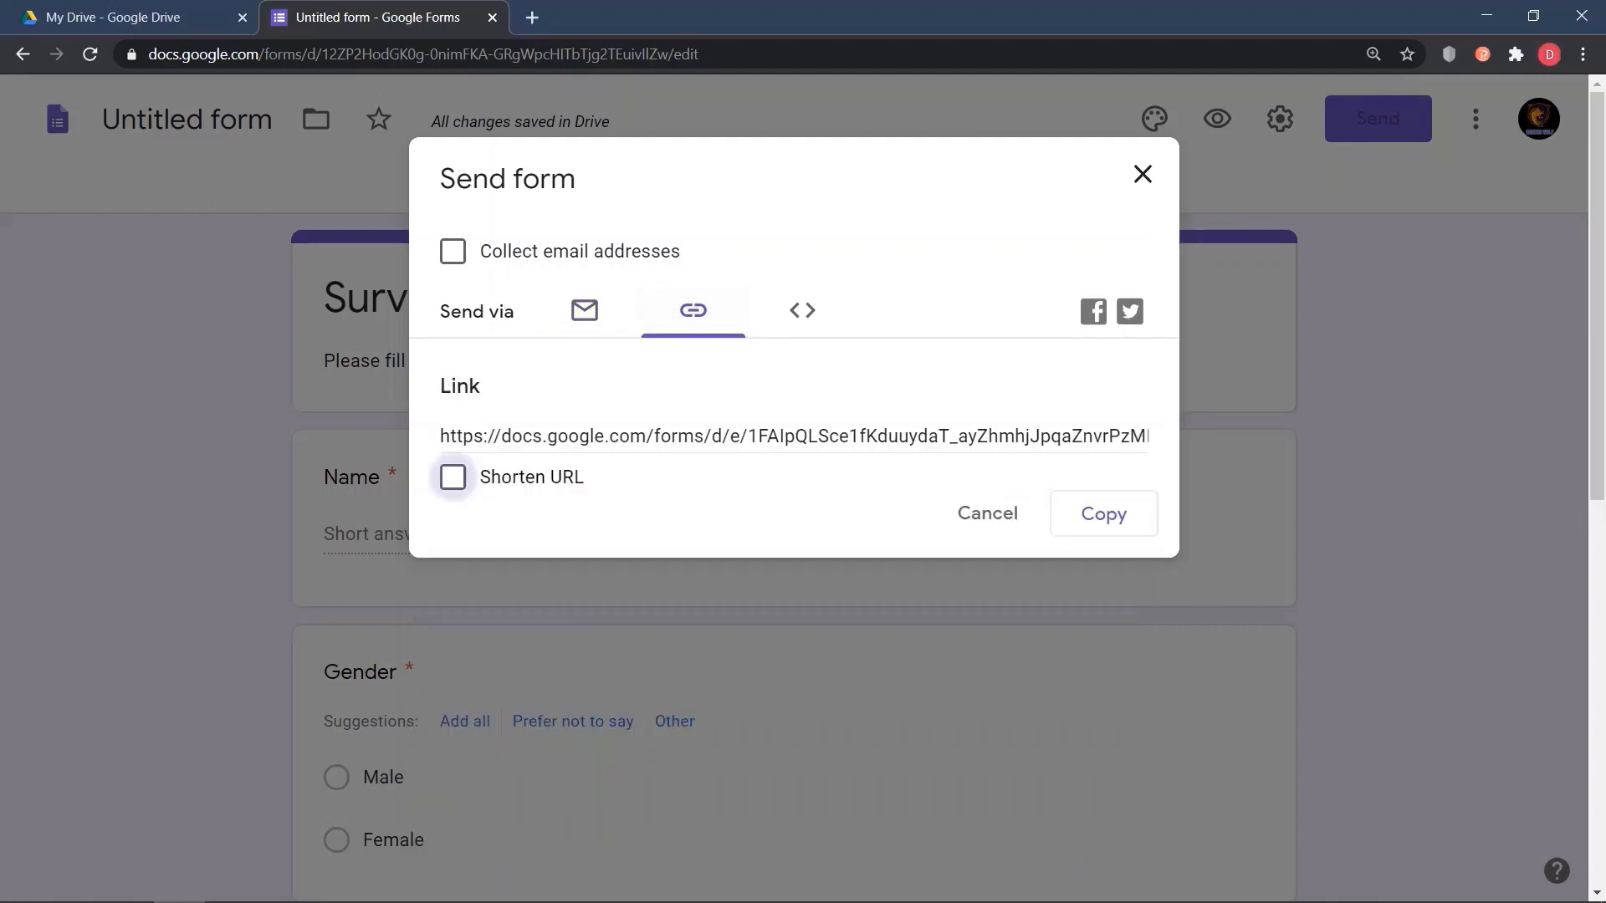
pyautogui.click(452, 476)
pyautogui.click(1103, 514)
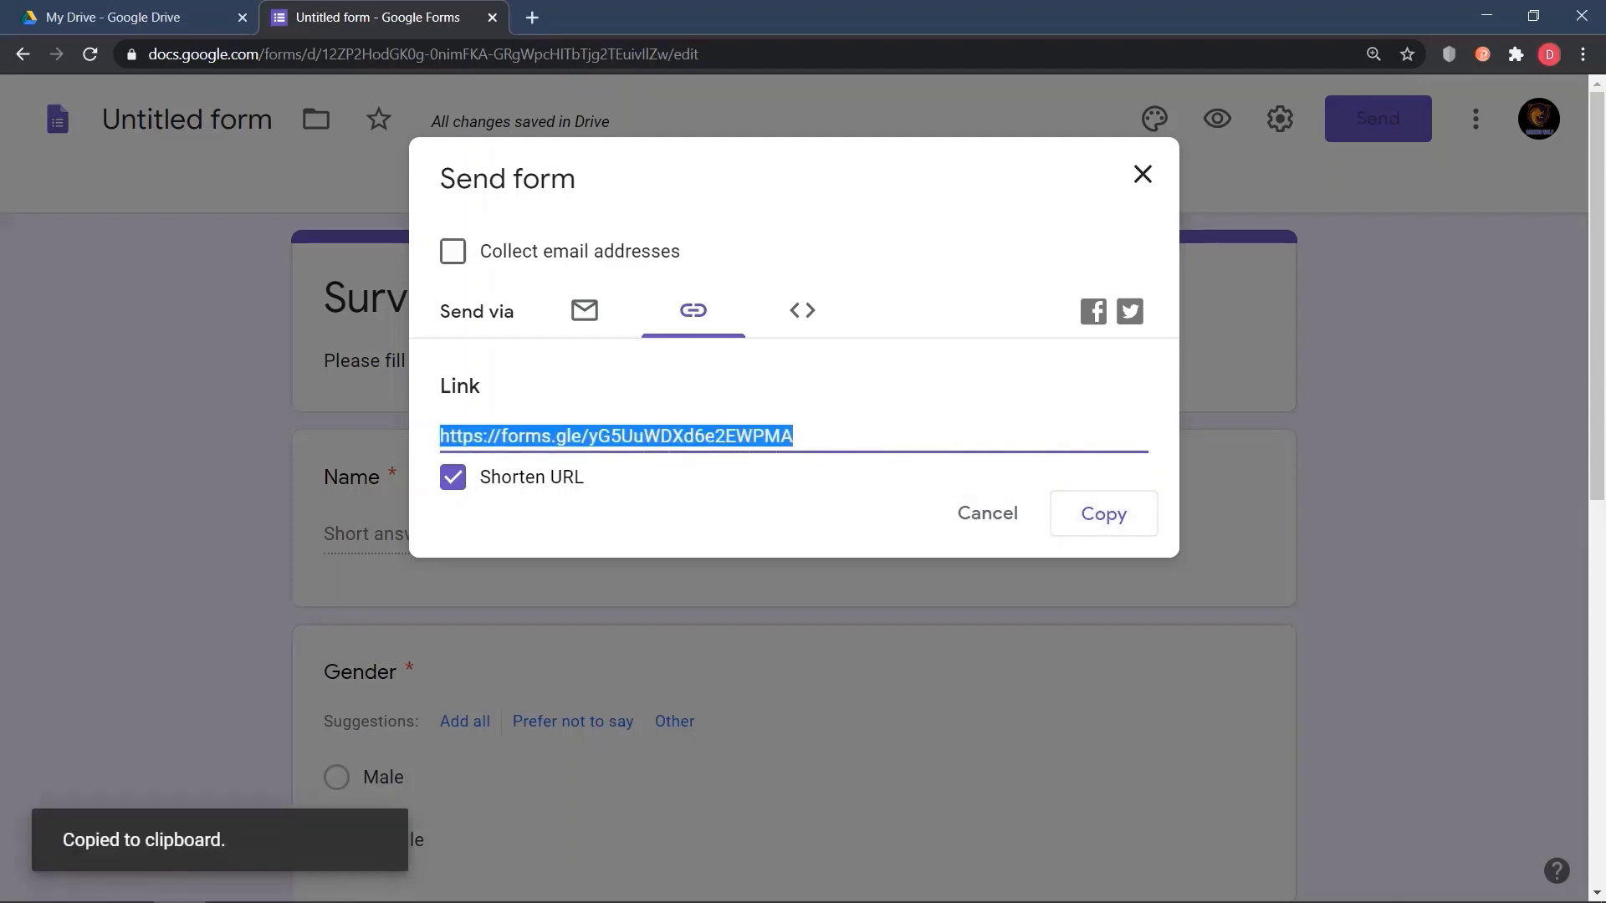
# Step: Open the copied survey link in a new browser tab
pyautogui.click(532, 17)
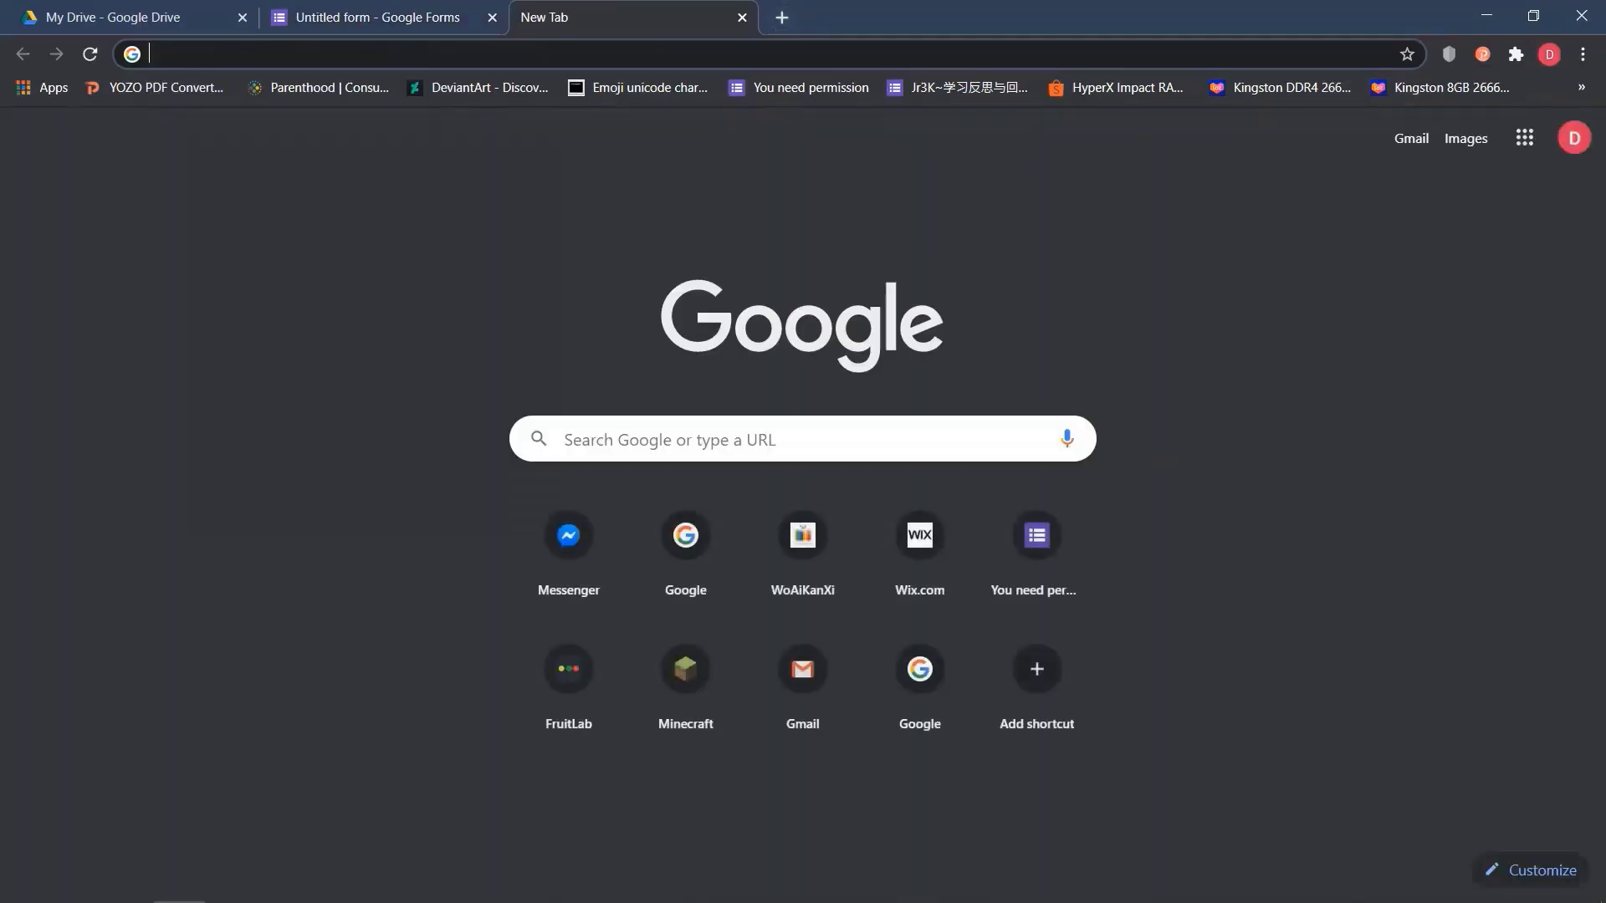
pyautogui.hotkey('ctrl', 'v')
pyautogui.press('Return')
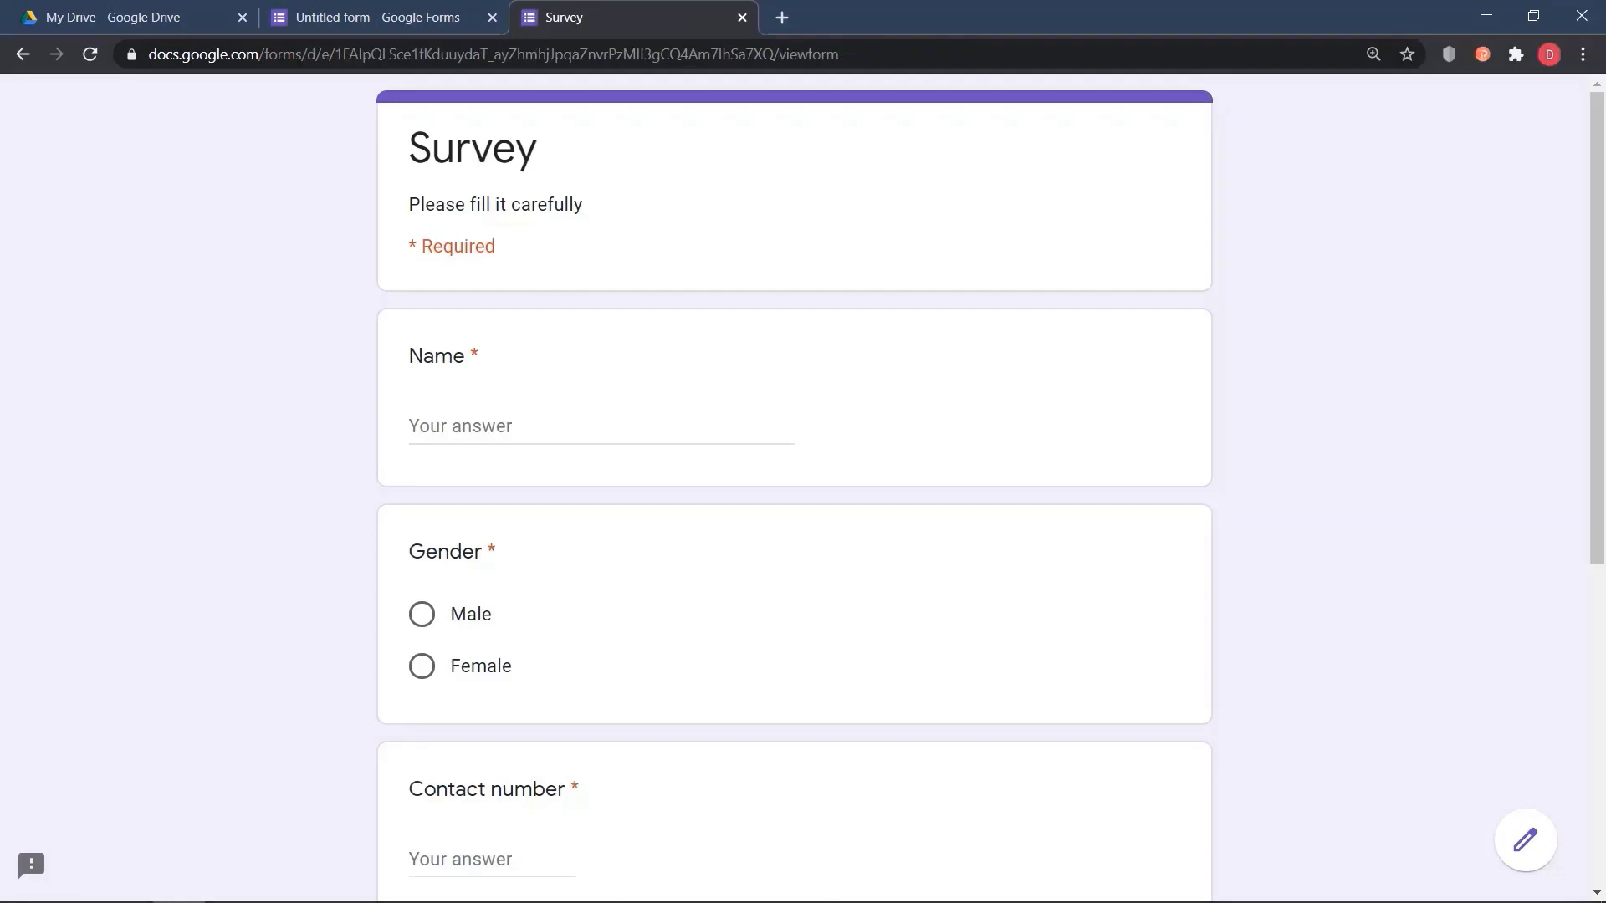
# Step: Fill in the respondent's name with a capital first letter and choose Male as the gender
pyautogui.scroll(-1, 795, 485)
pyautogui.click(590, 322)
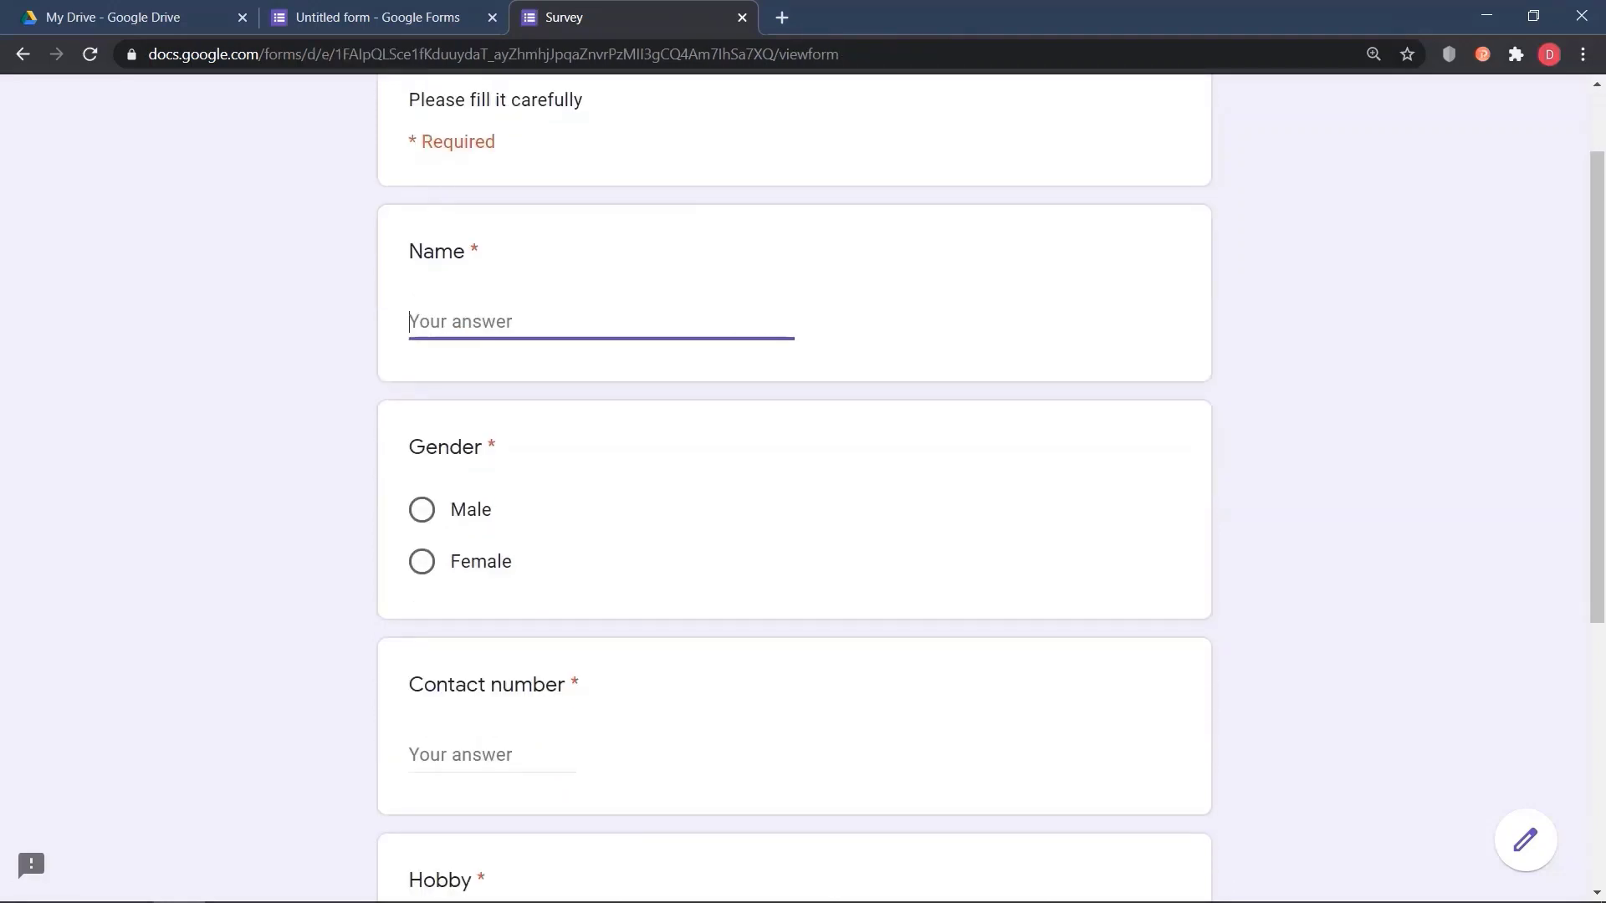
pyautogui.write('renzus')
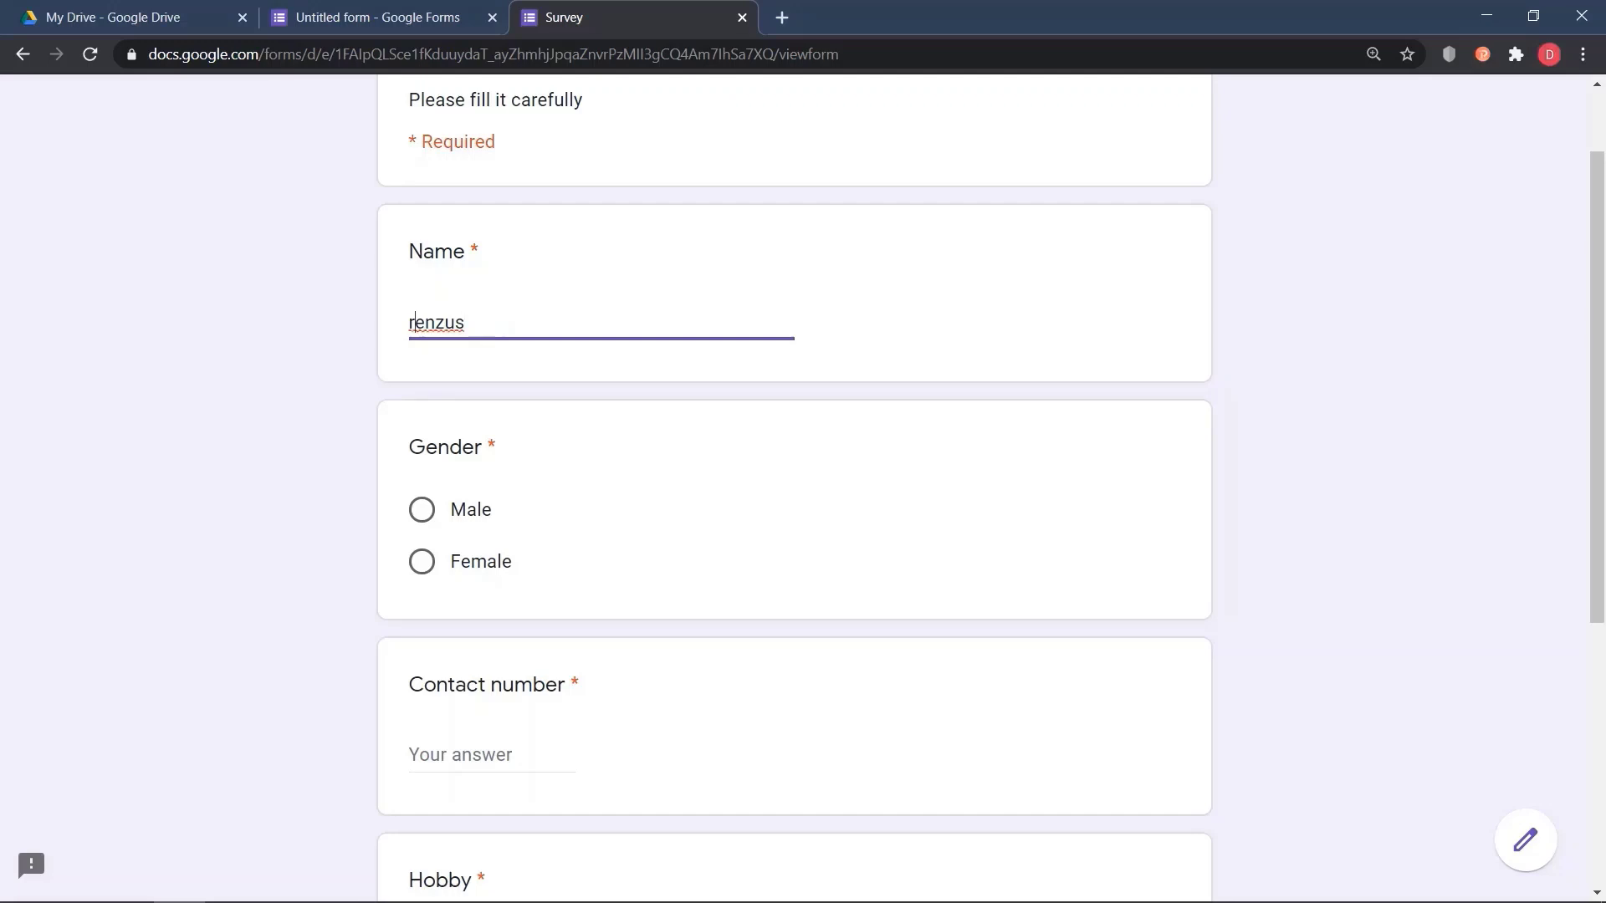
pyautogui.press('BackSpace')
pyautogui.write('R')
pyautogui.scroll(-3, 421, 334)
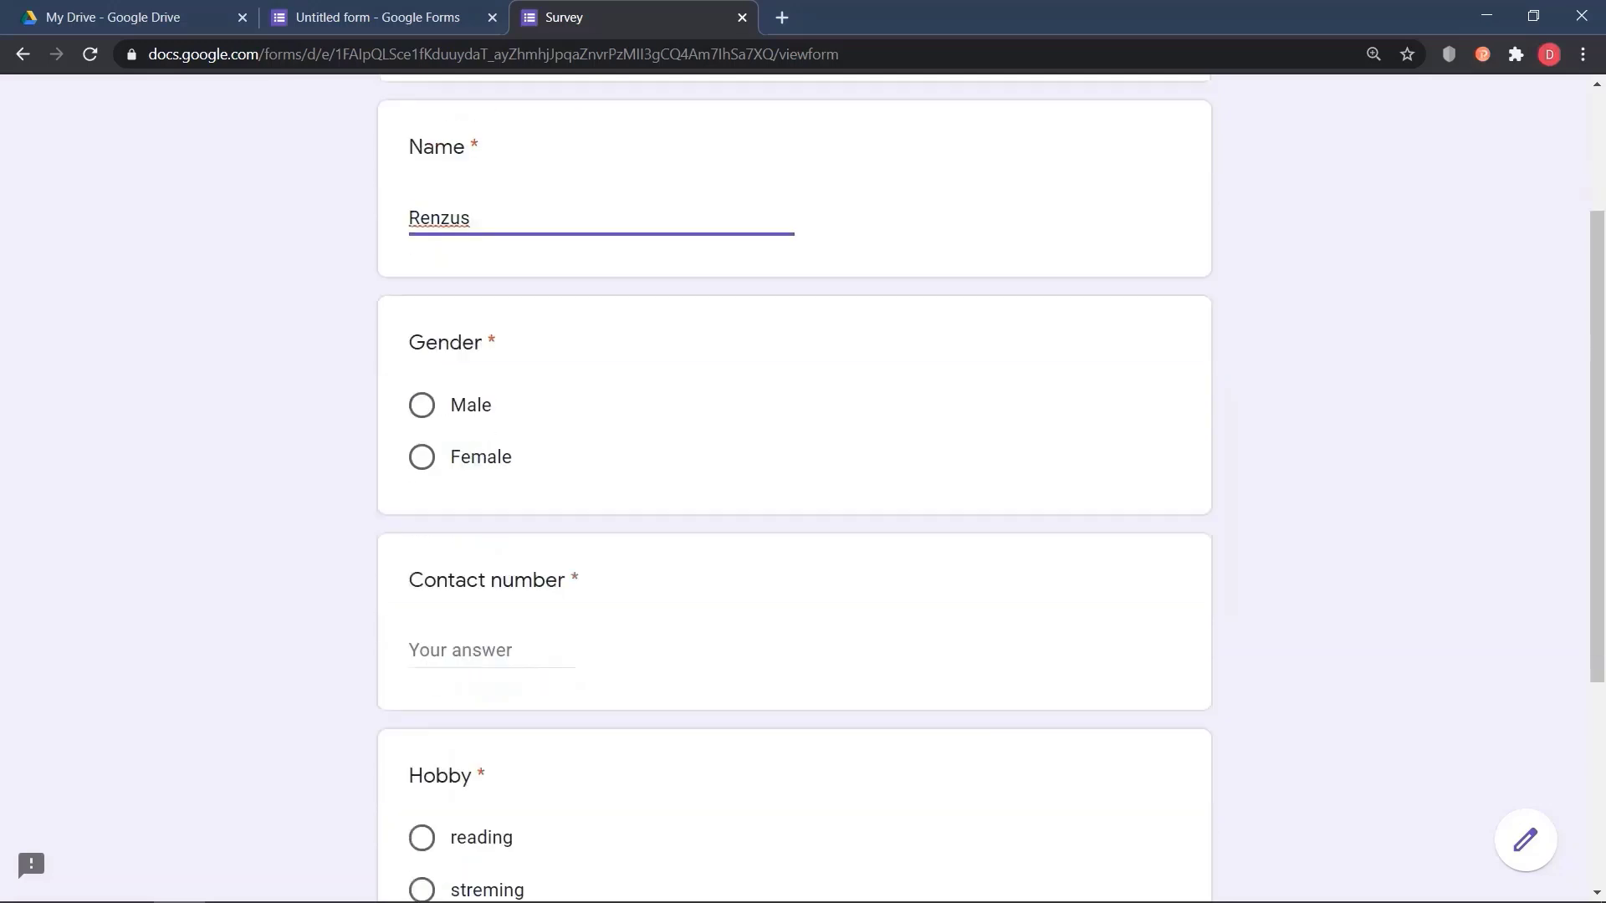
pyautogui.click(421, 297)
# Step: Complete the survey with the respondent's contact number and the hobby "streming", and submit the response
pyautogui.scroll(-3, 422, 298)
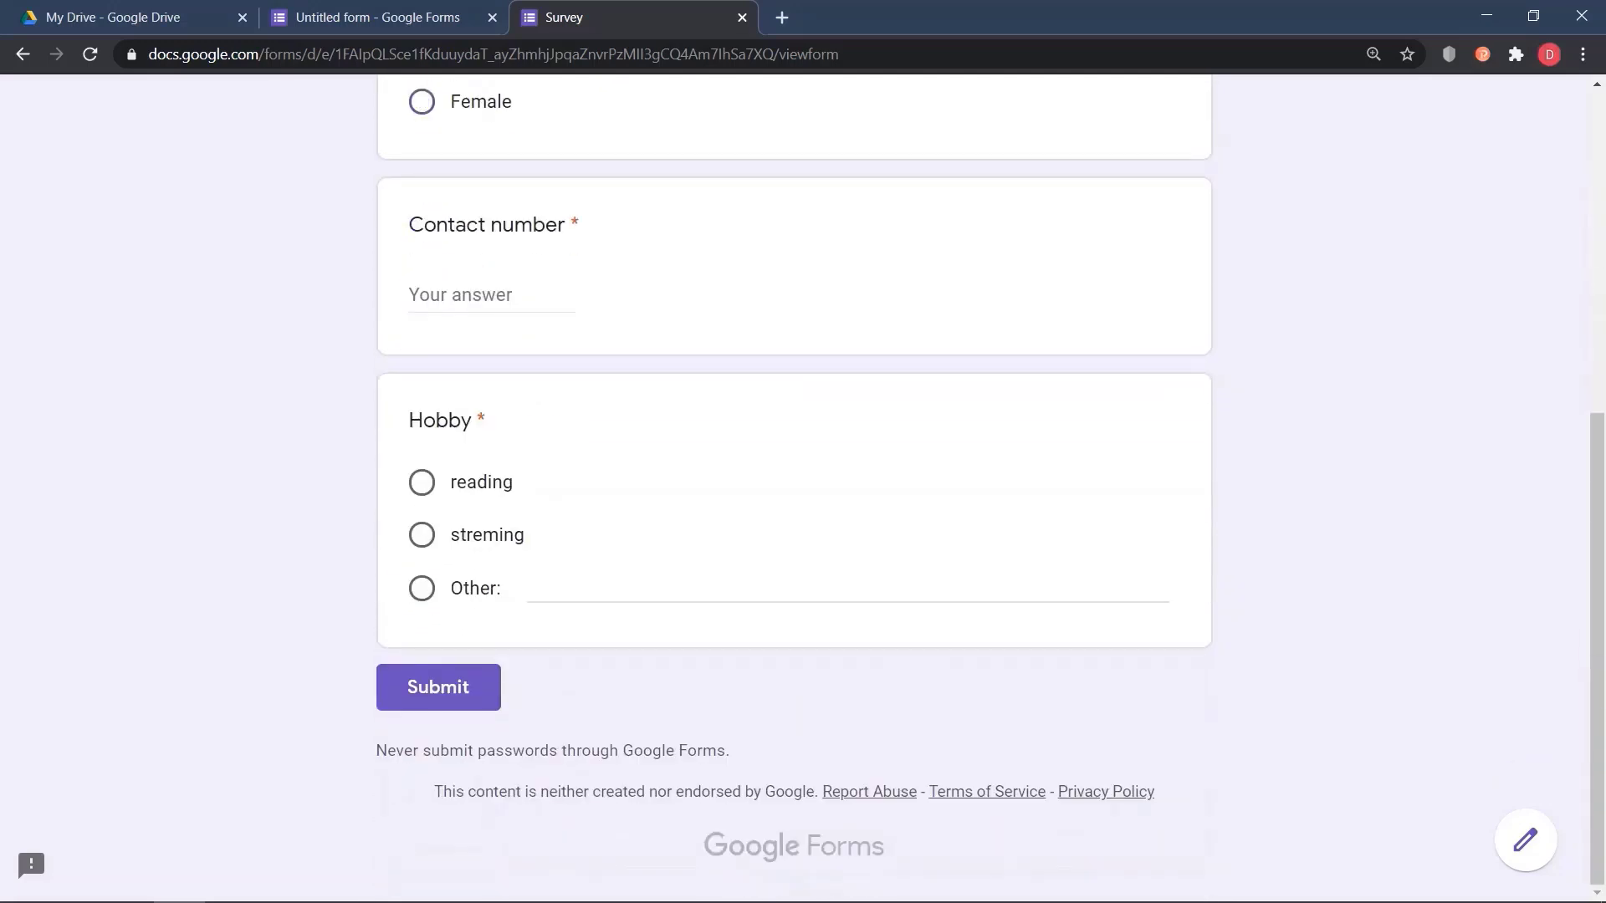
pyautogui.click(468, 295)
pyautogui.write('0123')
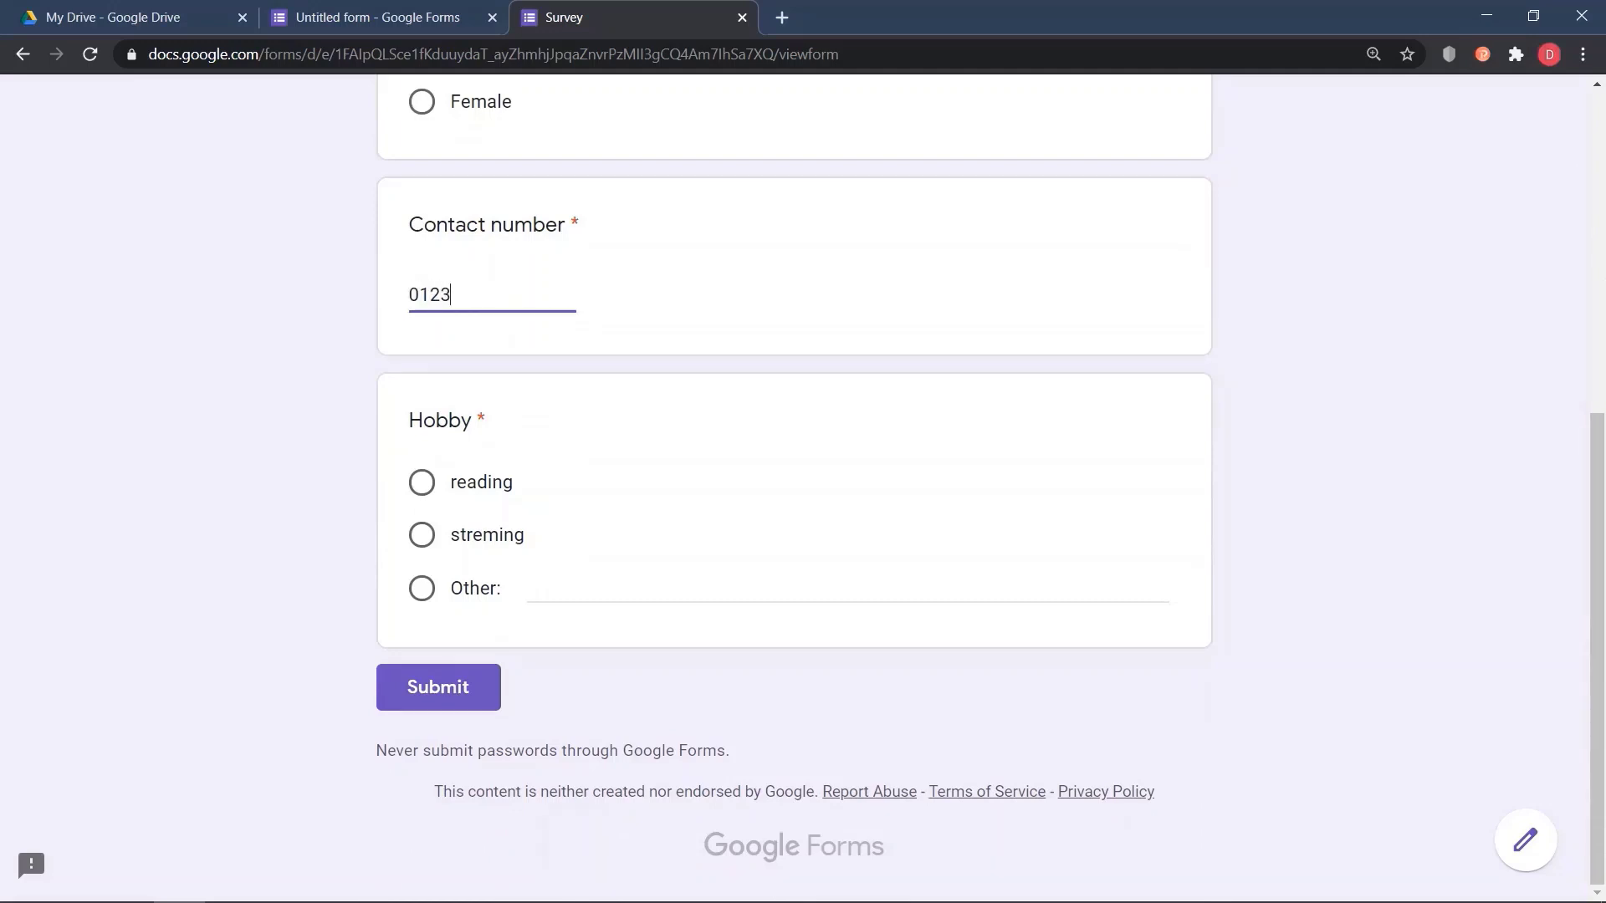
pyautogui.write('456789')
pyautogui.click(422, 536)
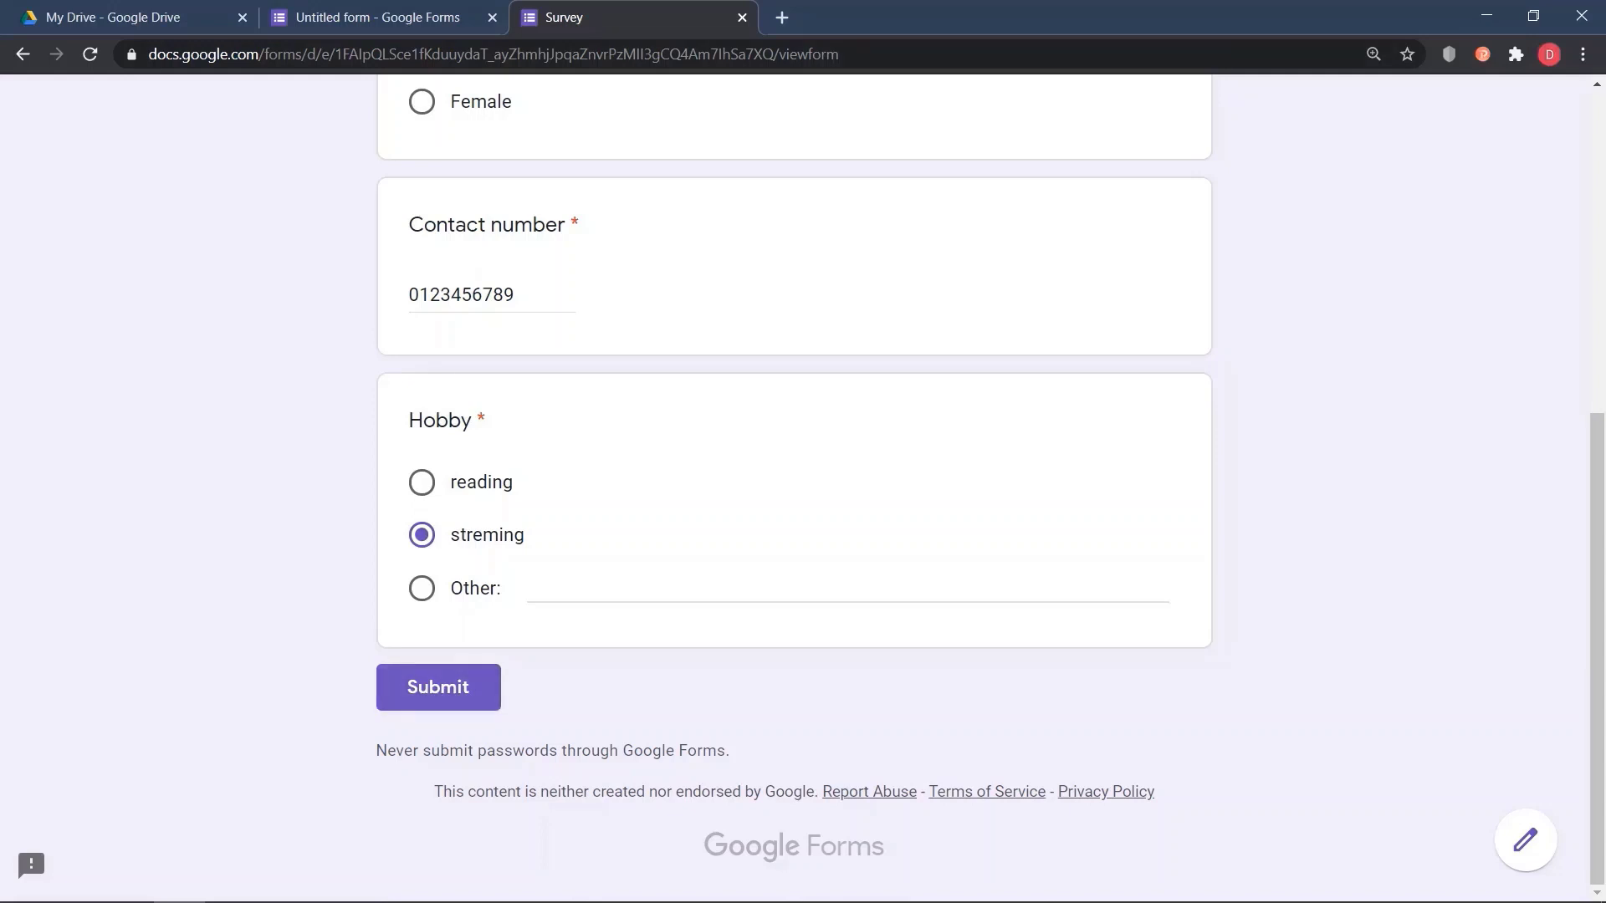
pyautogui.click(438, 686)
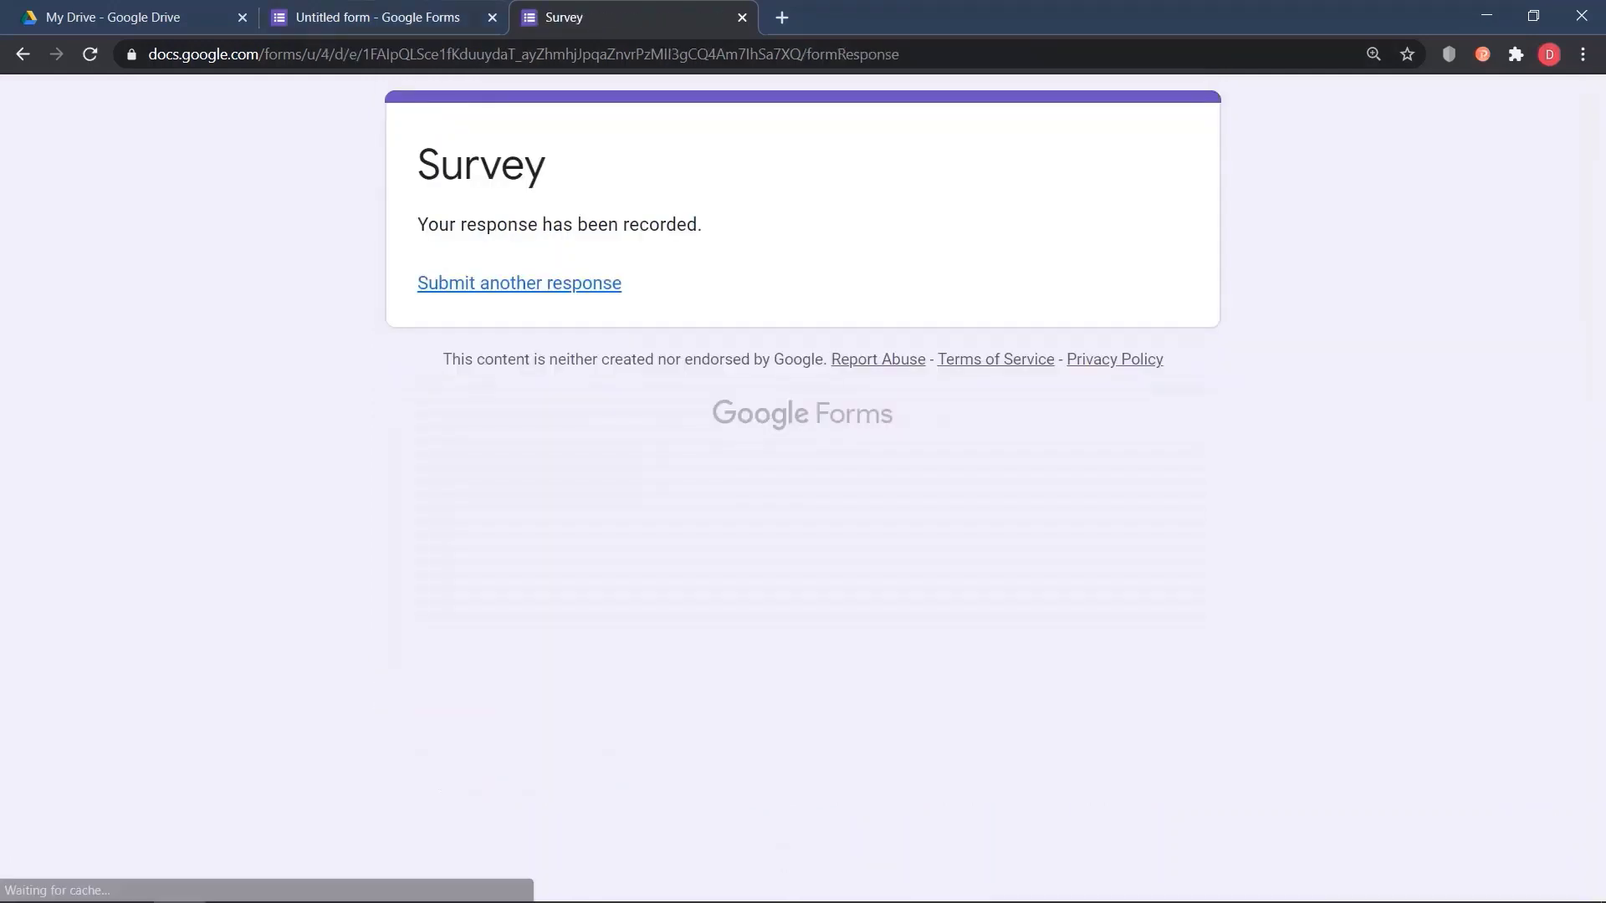
# Step: Return to the form editor and close the Send form dialog
pyautogui.click(378, 18)
pyautogui.click(1134, 176)
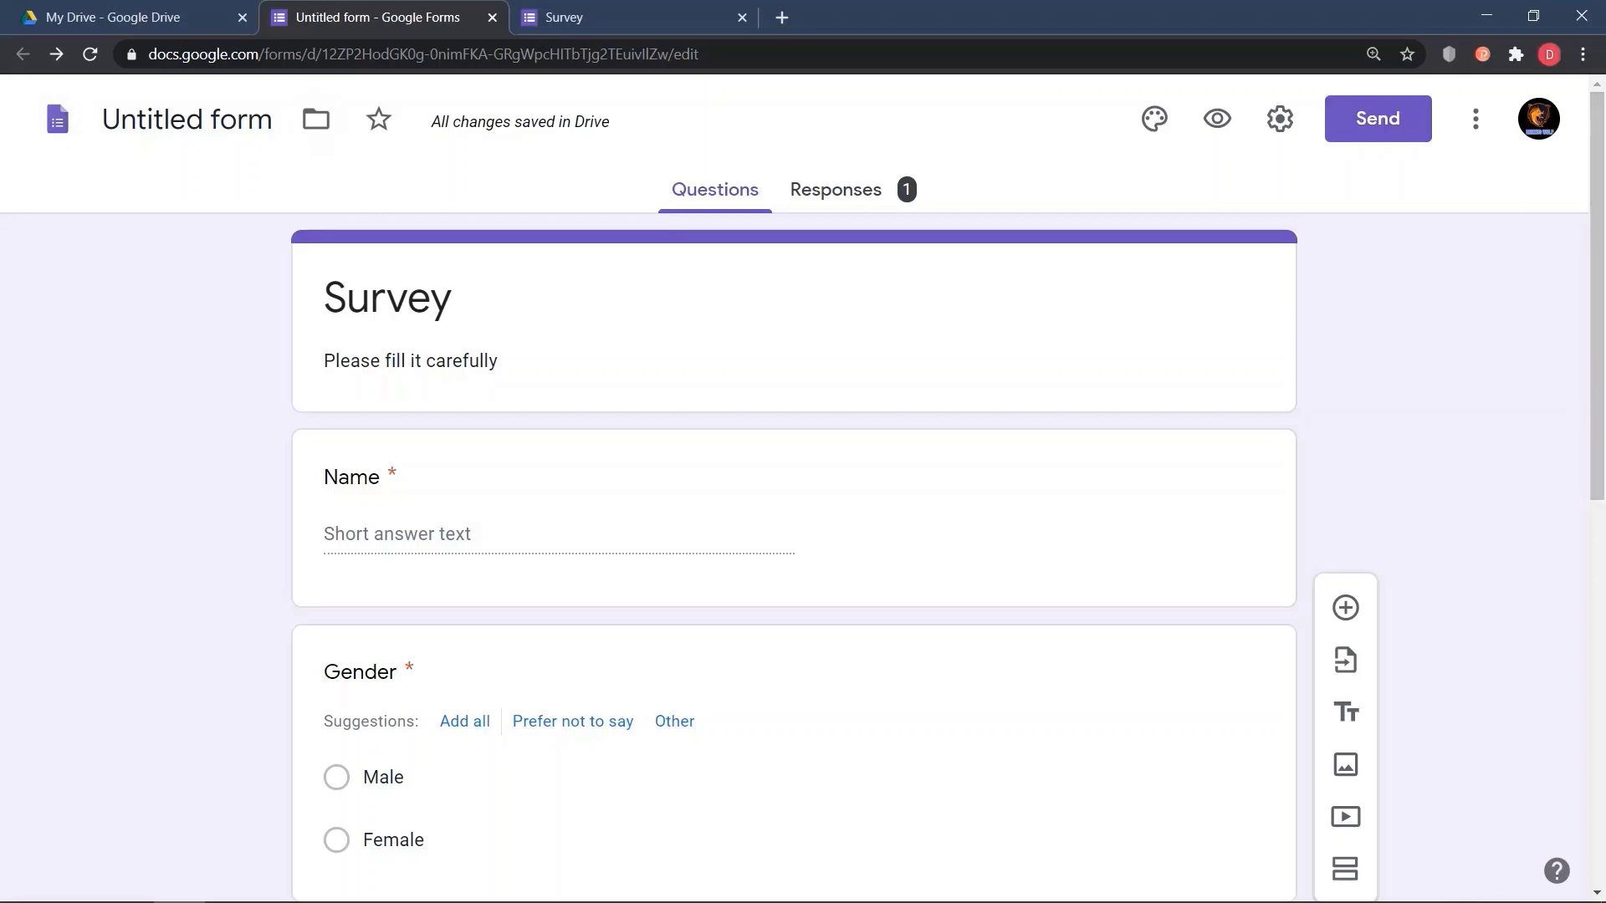
pyautogui.click(1475, 119)
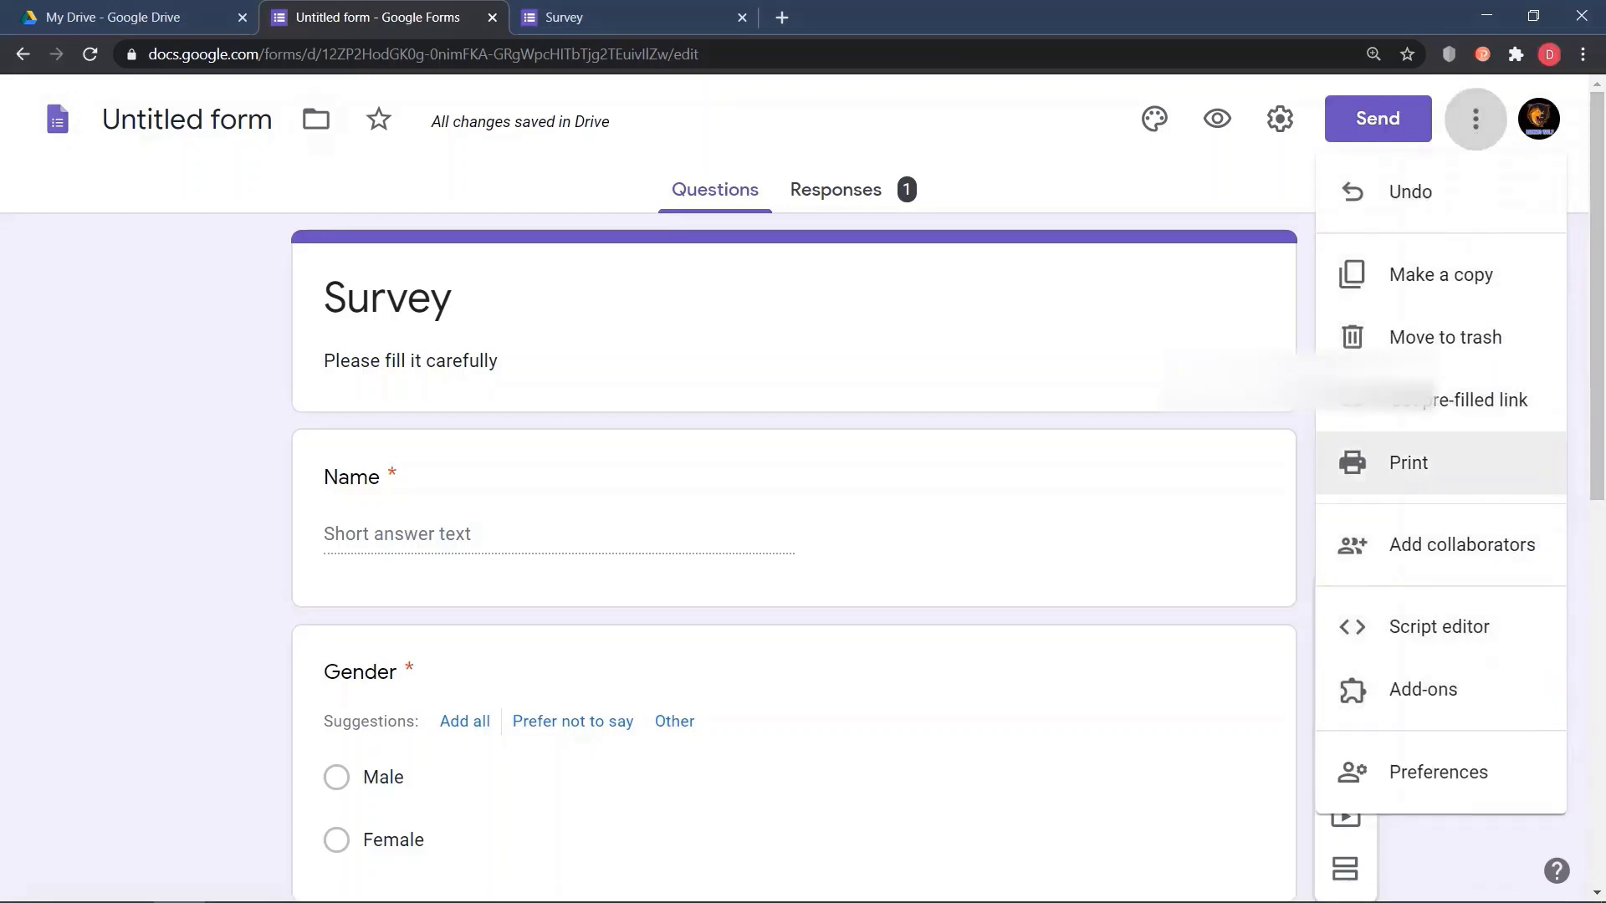
pyautogui.click(1580, 351)
pyautogui.click(1539, 119)
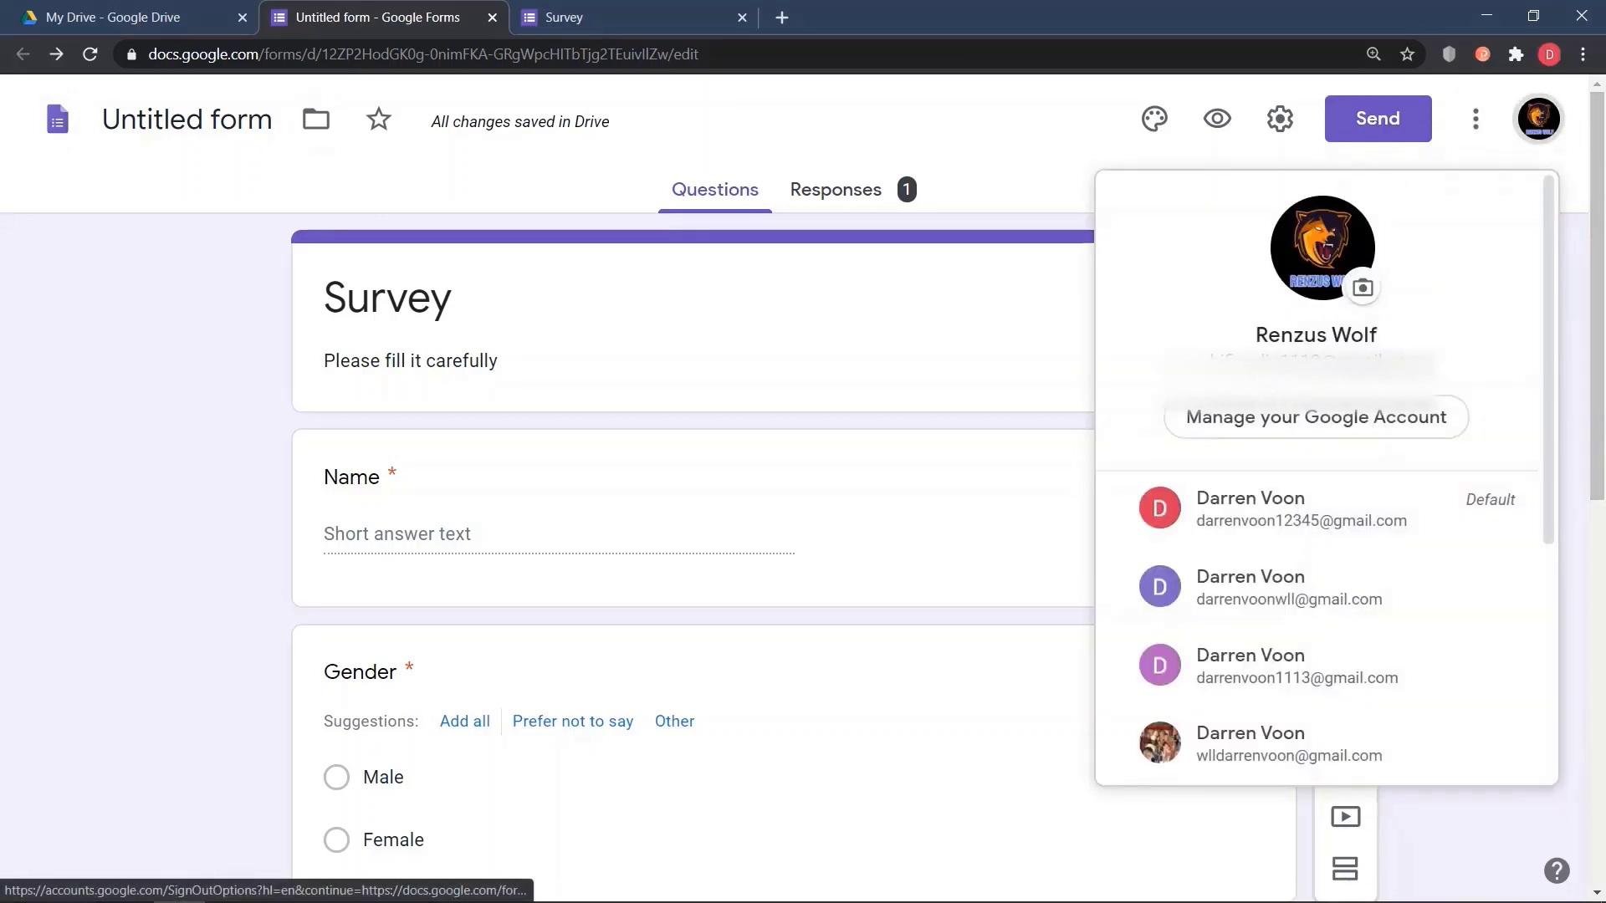
pyautogui.click(1539, 119)
pyautogui.click(126, 18)
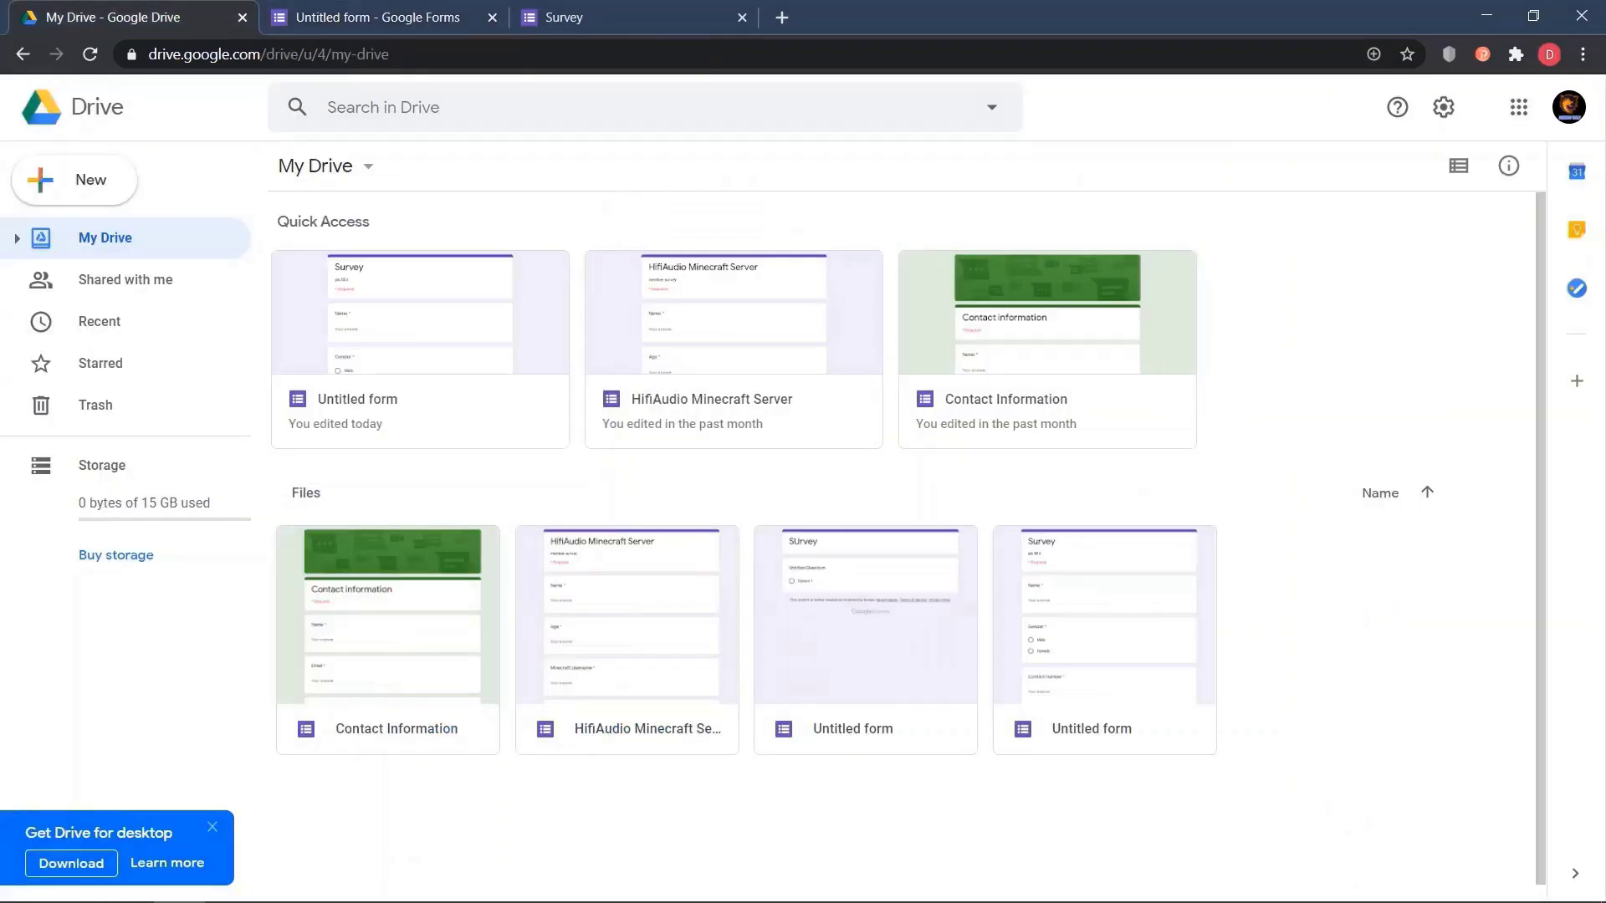
pyautogui.click(378, 17)
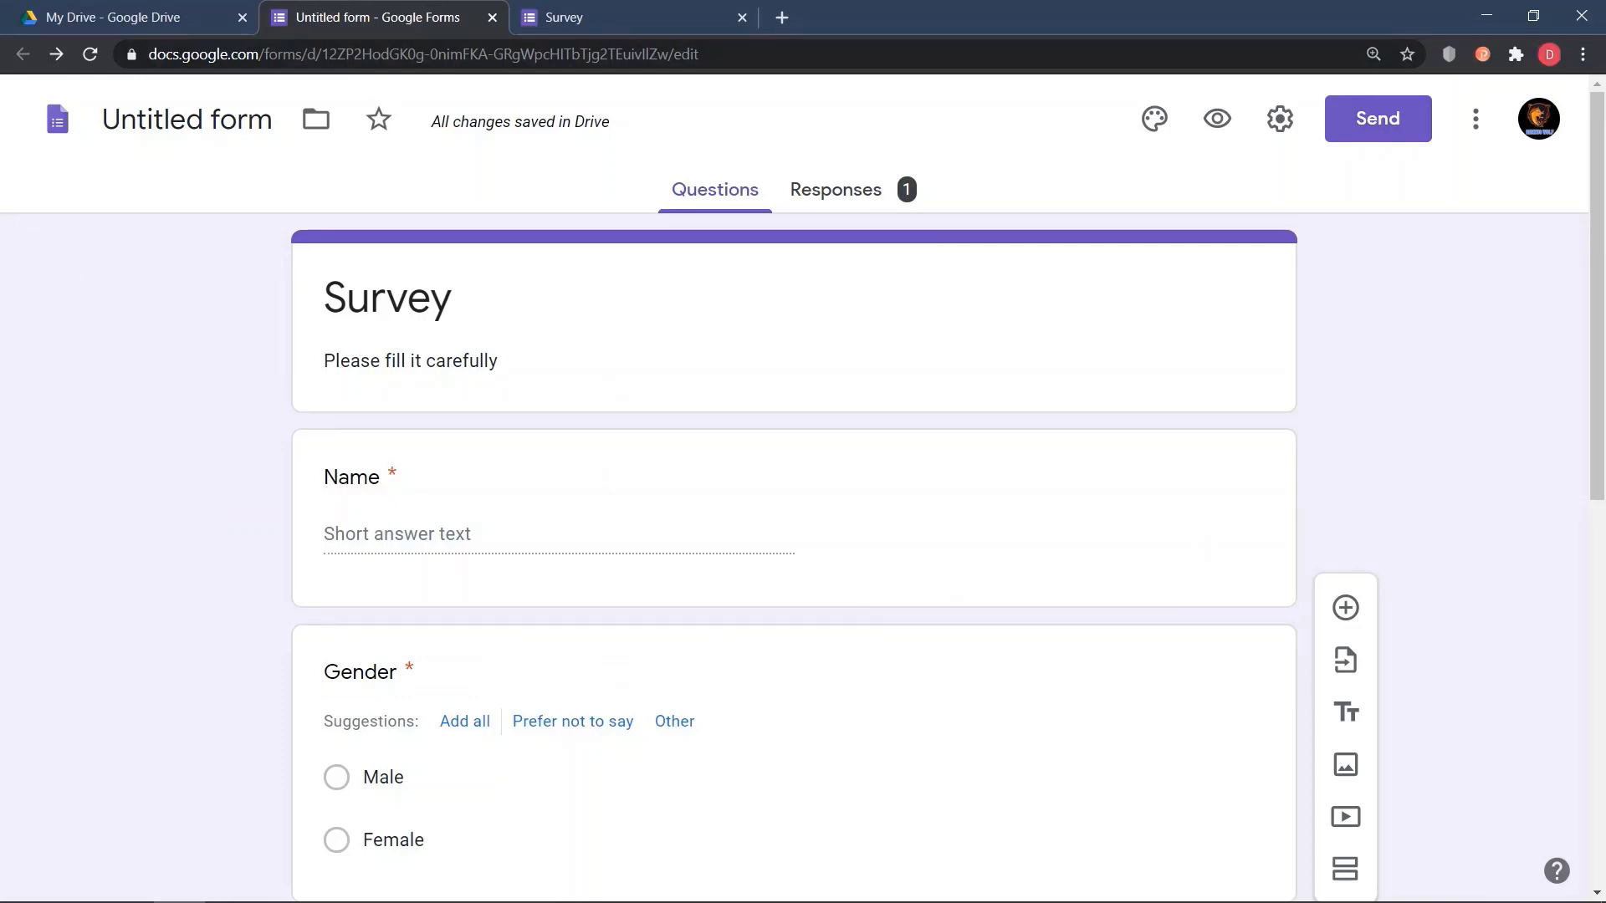
# Step: Open the form's responses and look at the summary of the Name and Gender answers
pyautogui.click(836, 190)
pyautogui.scroll(-3, 795, 501)
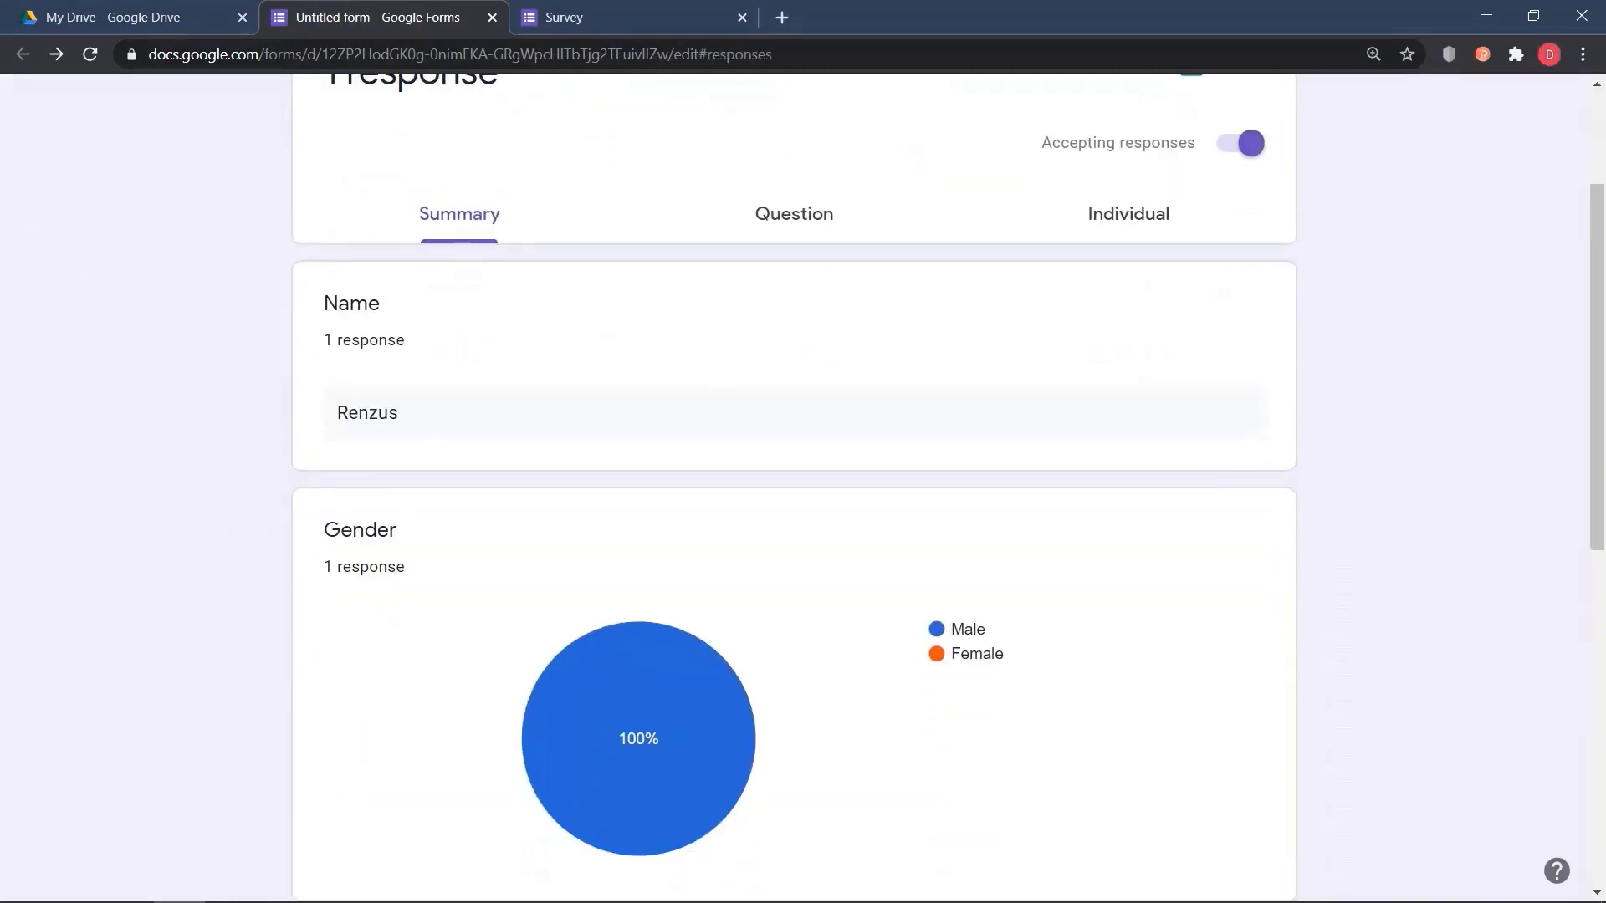
pyautogui.scroll(3, 795, 502)
# Step: Stop the form from accepting responses and turn accepting responses back on
pyautogui.click(1243, 352)
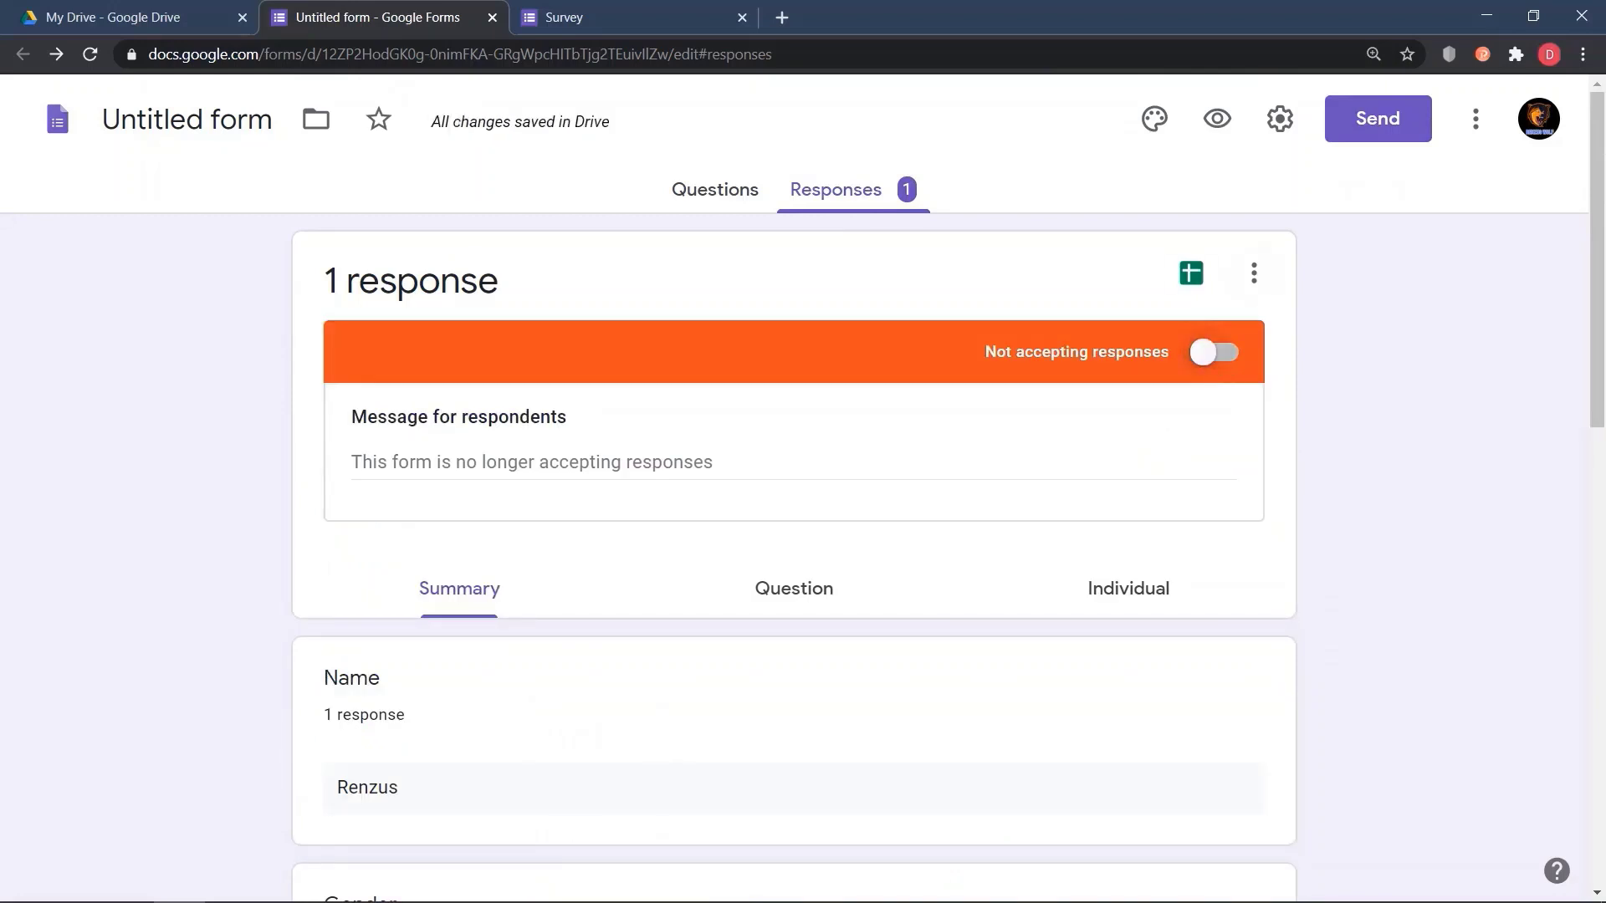
pyautogui.click(1215, 352)
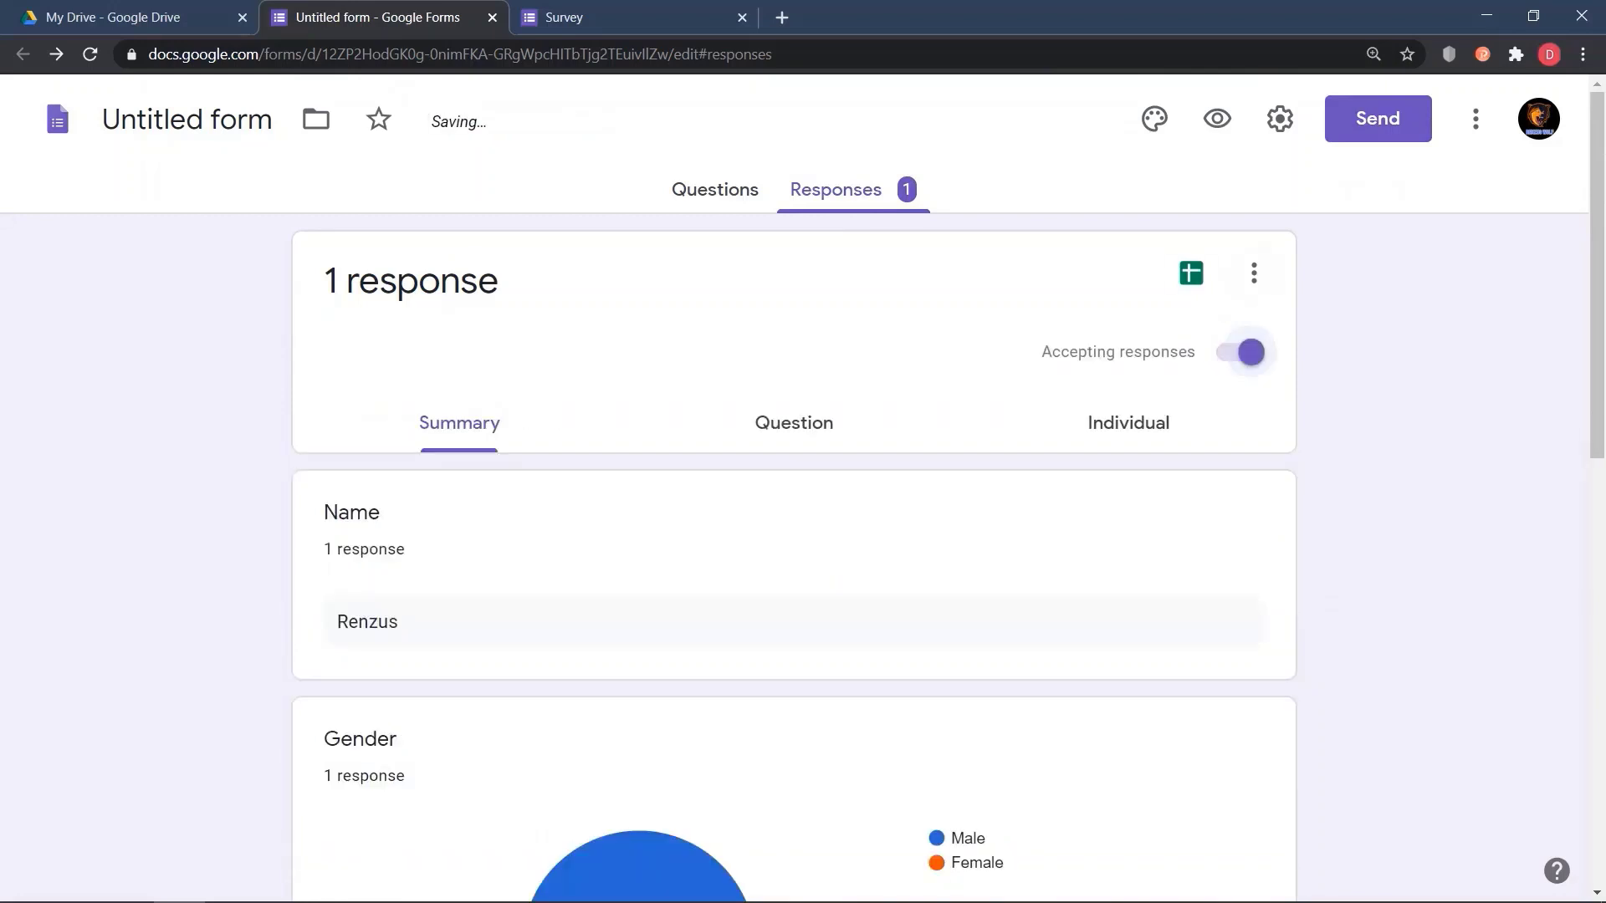
# Step: Review the response summary down to the Contact number and Hobby answers
pyautogui.scroll(-5, 794, 502)
pyautogui.scroll(-3, 795, 502)
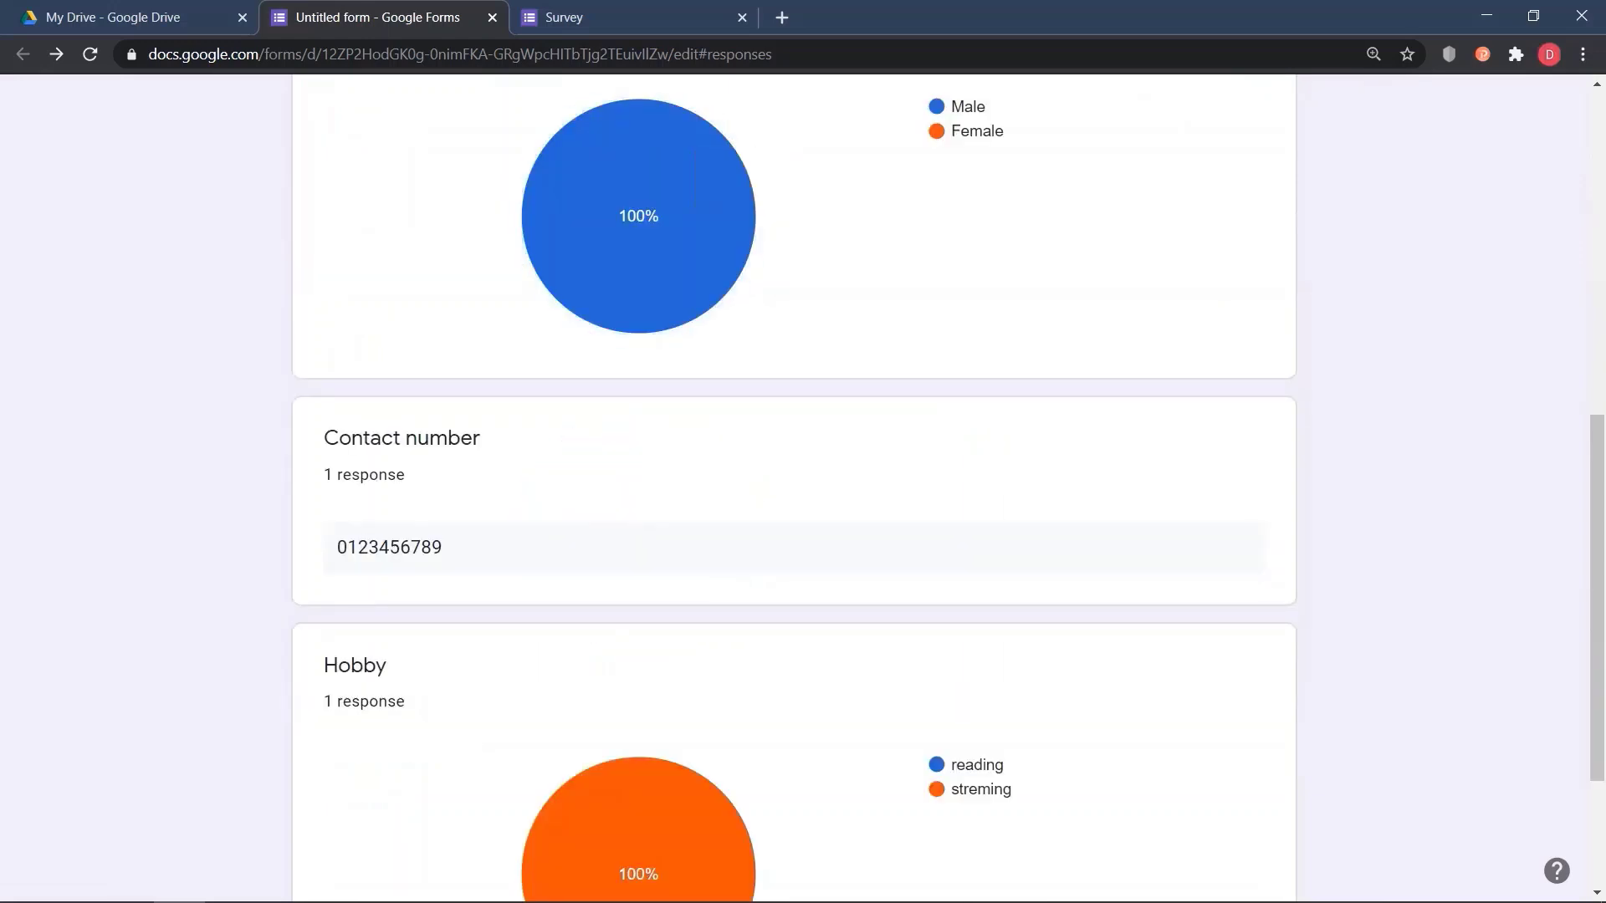
pyautogui.scroll(5, 794, 502)
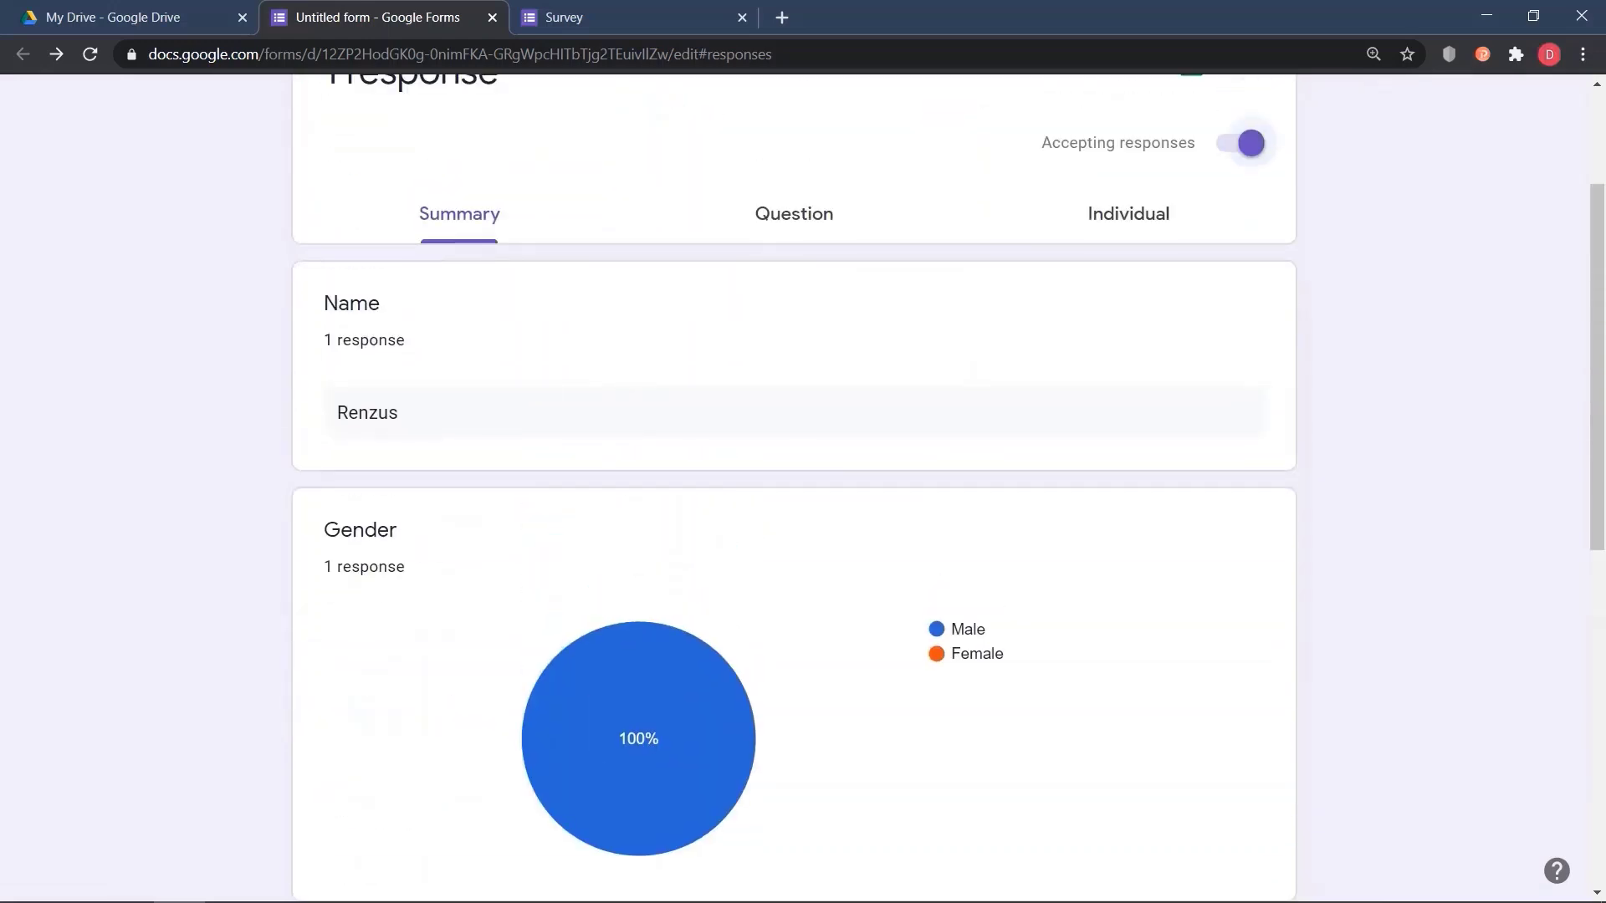
# Step: View the responses question by question, from Name through Gender and Contact number to Hobby
pyautogui.click(793, 214)
pyautogui.scroll(-3, 795, 501)
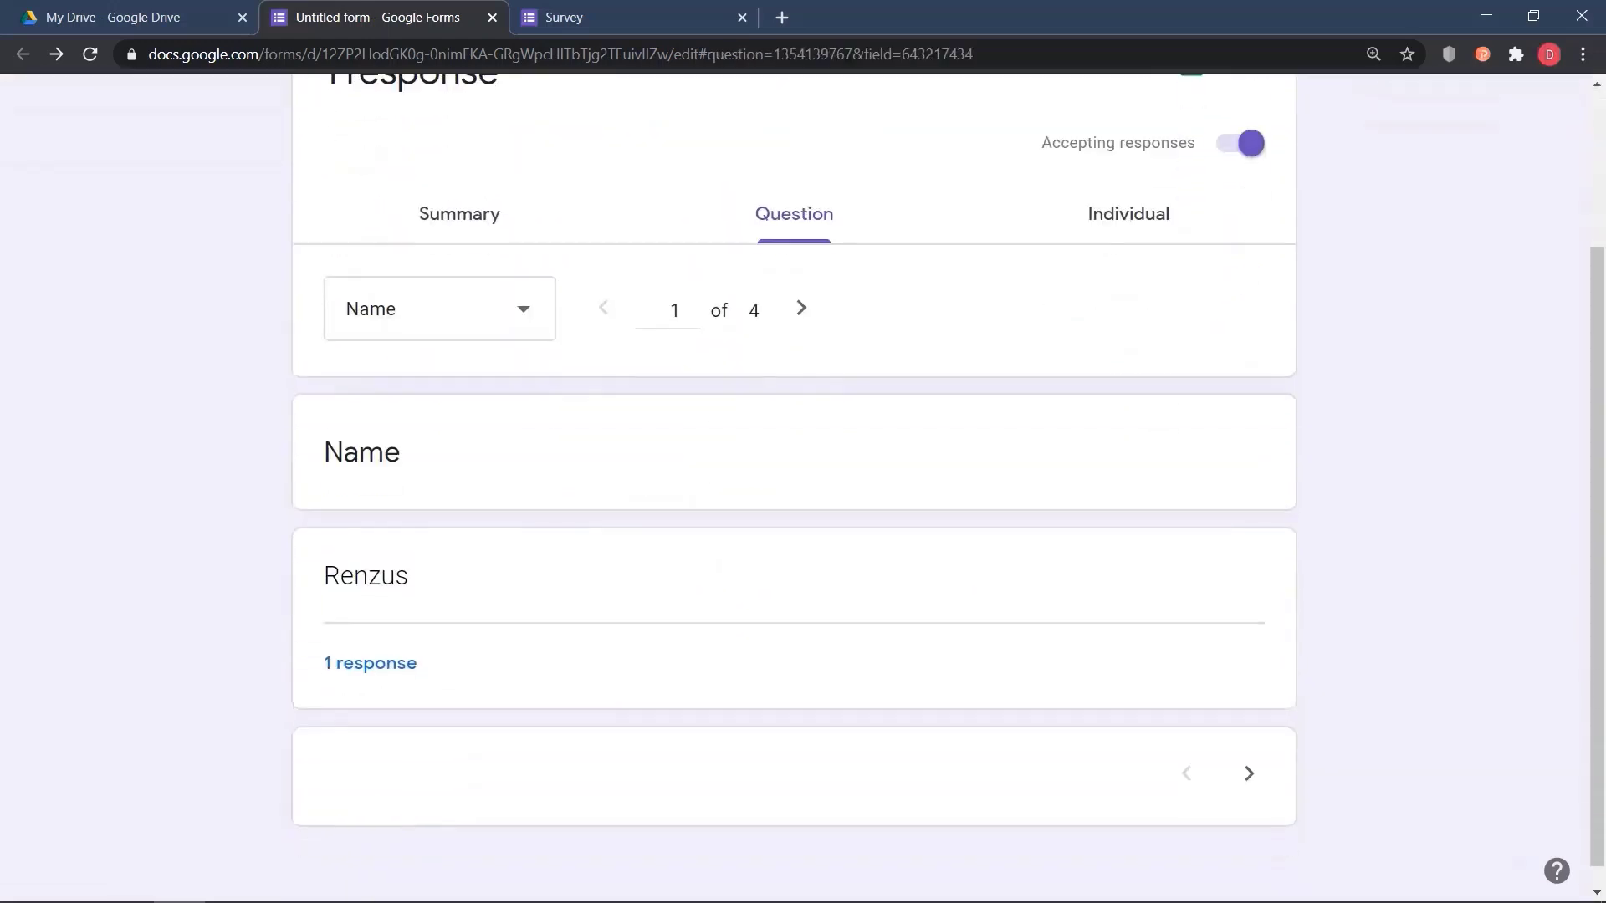
pyautogui.scroll(1, 794, 502)
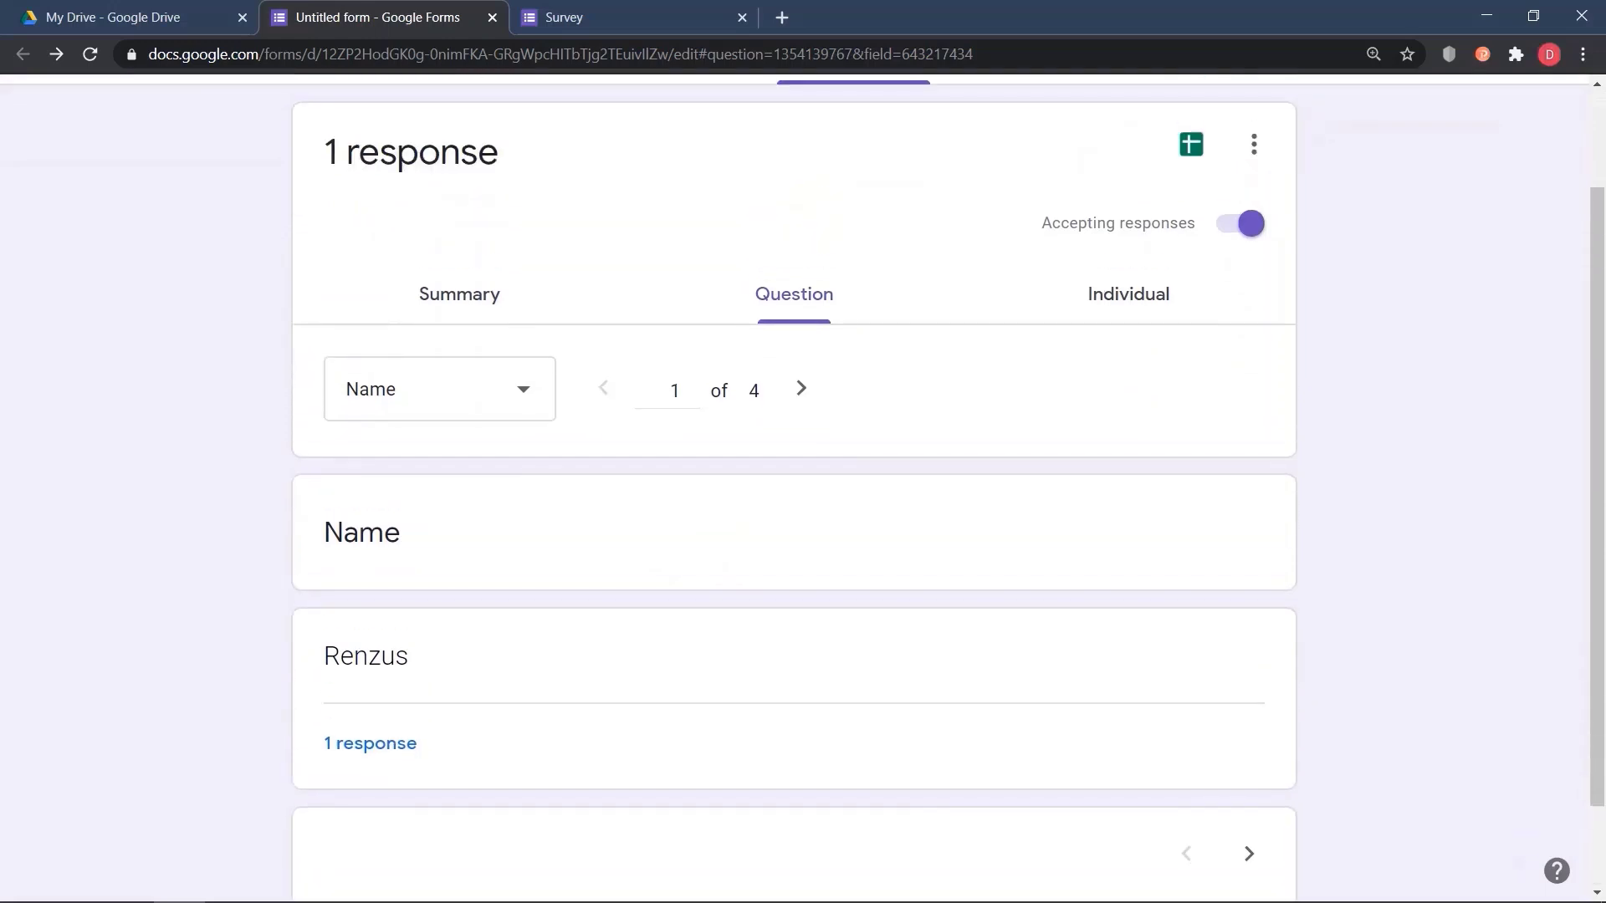
pyautogui.click(800, 388)
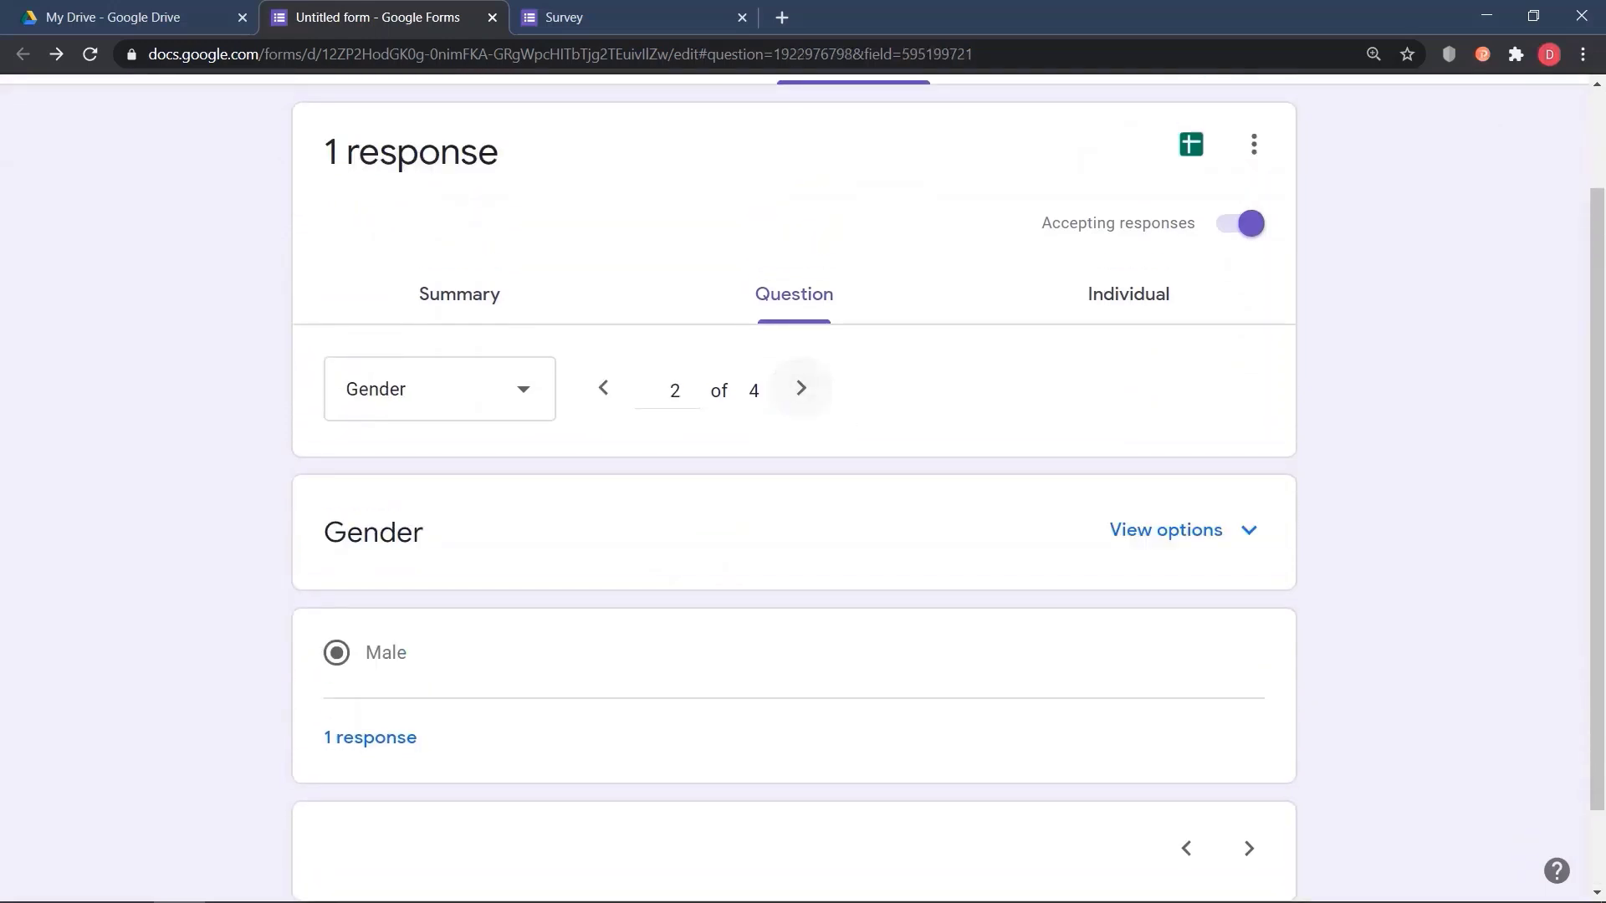
pyautogui.click(801, 388)
pyautogui.click(801, 388)
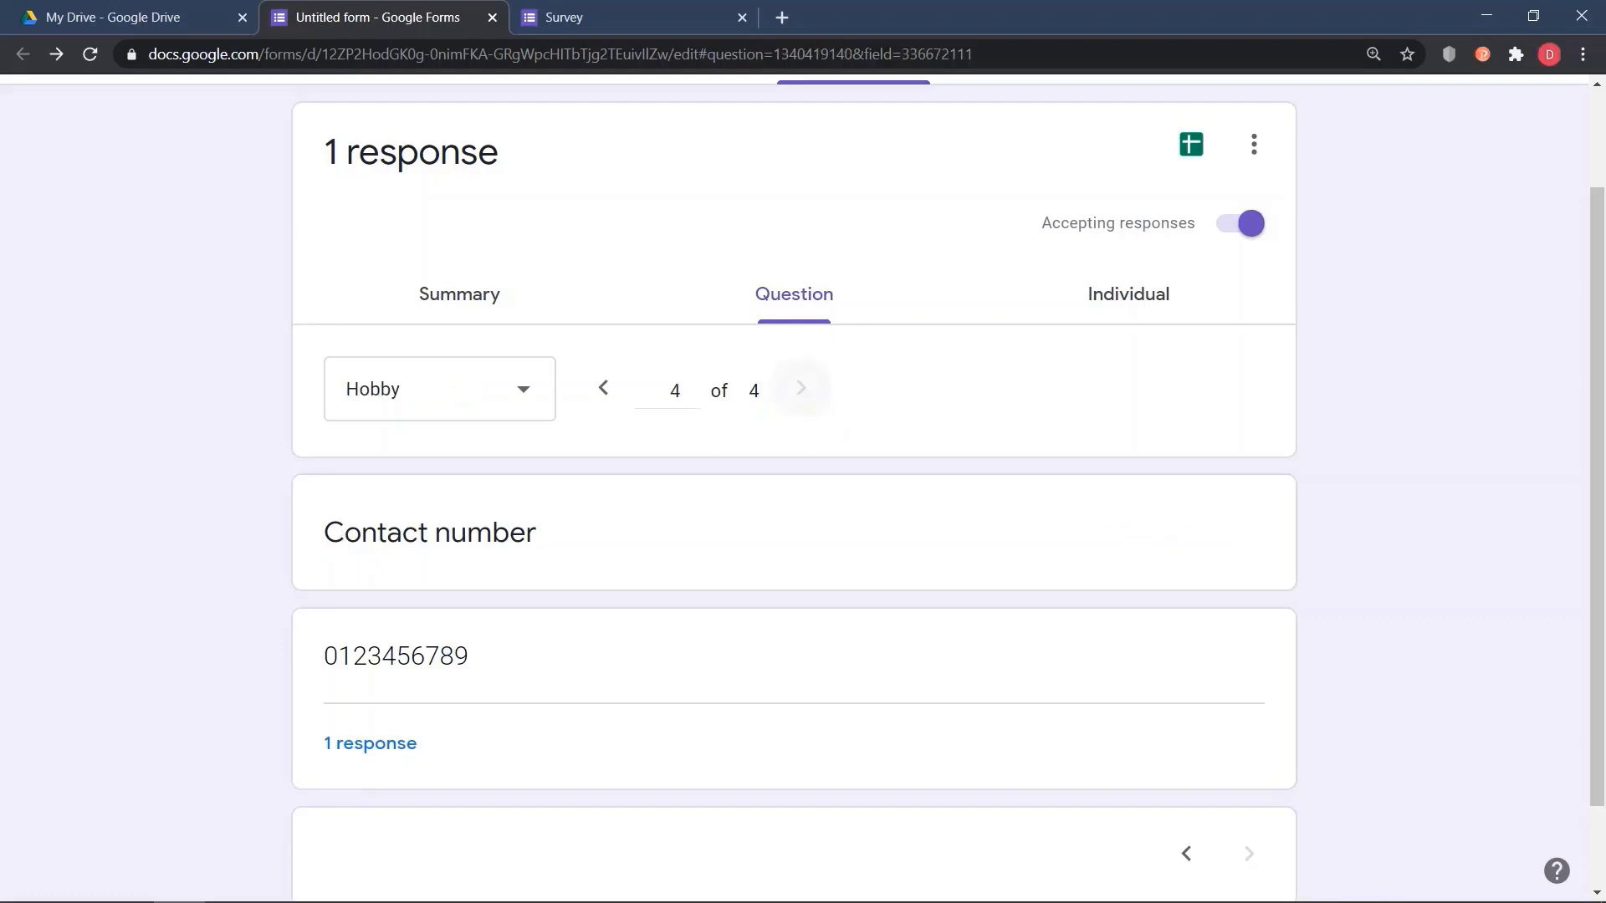
# Step: View the individual submitted response and read through all of its answers
pyautogui.scroll(2, 801, 388)
pyautogui.click(1128, 422)
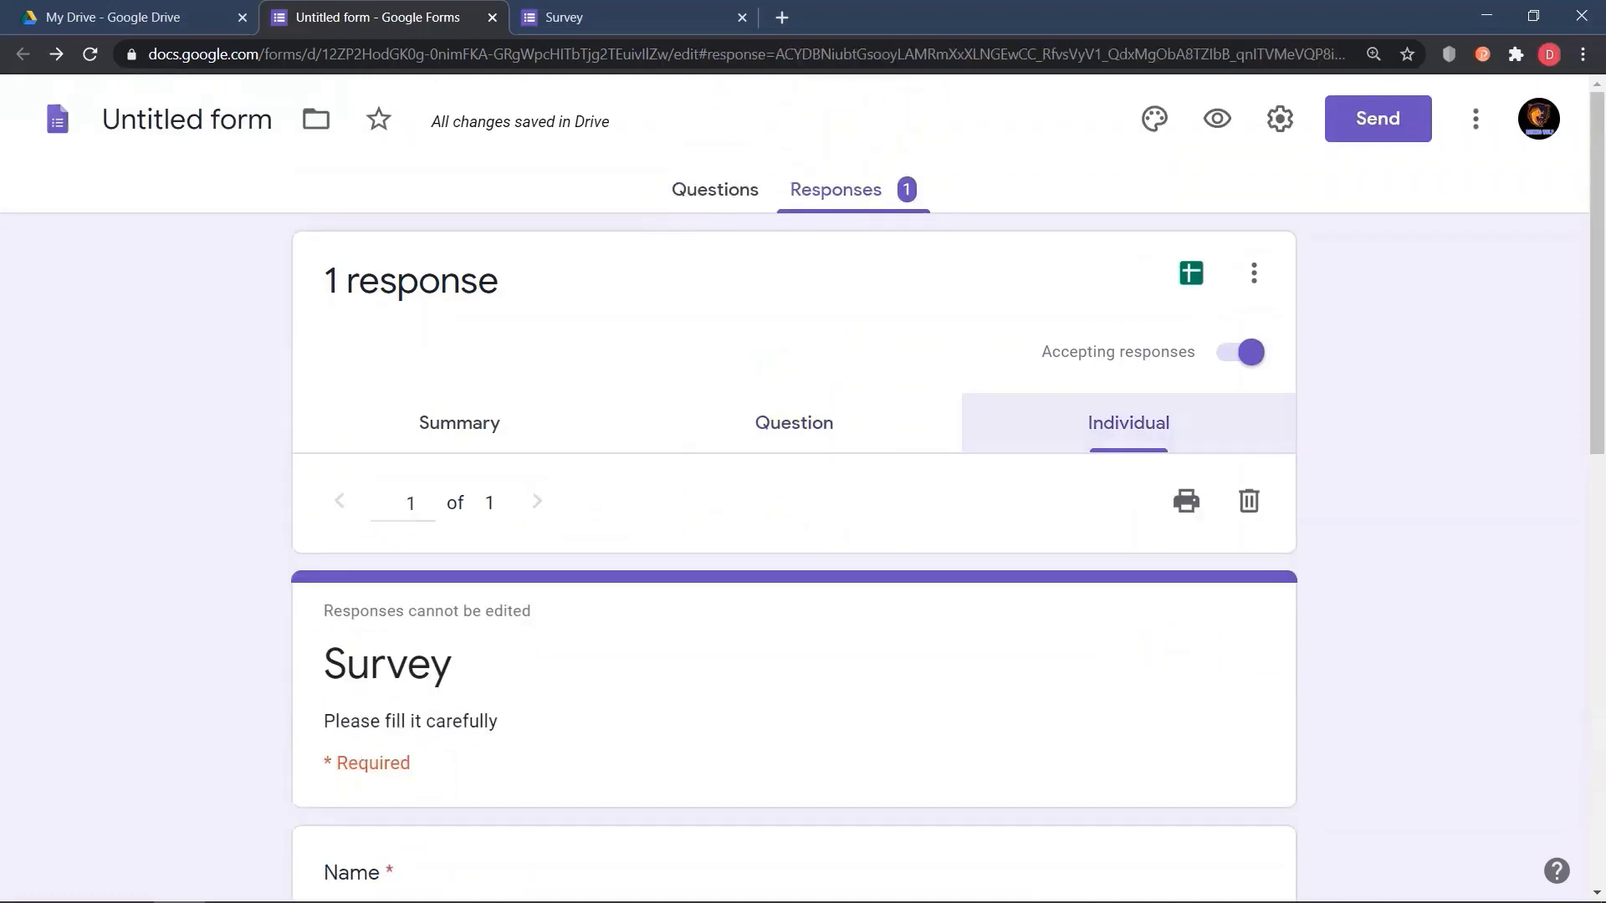
pyautogui.scroll(-5, 1128, 422)
pyautogui.scroll(-5, 794, 485)
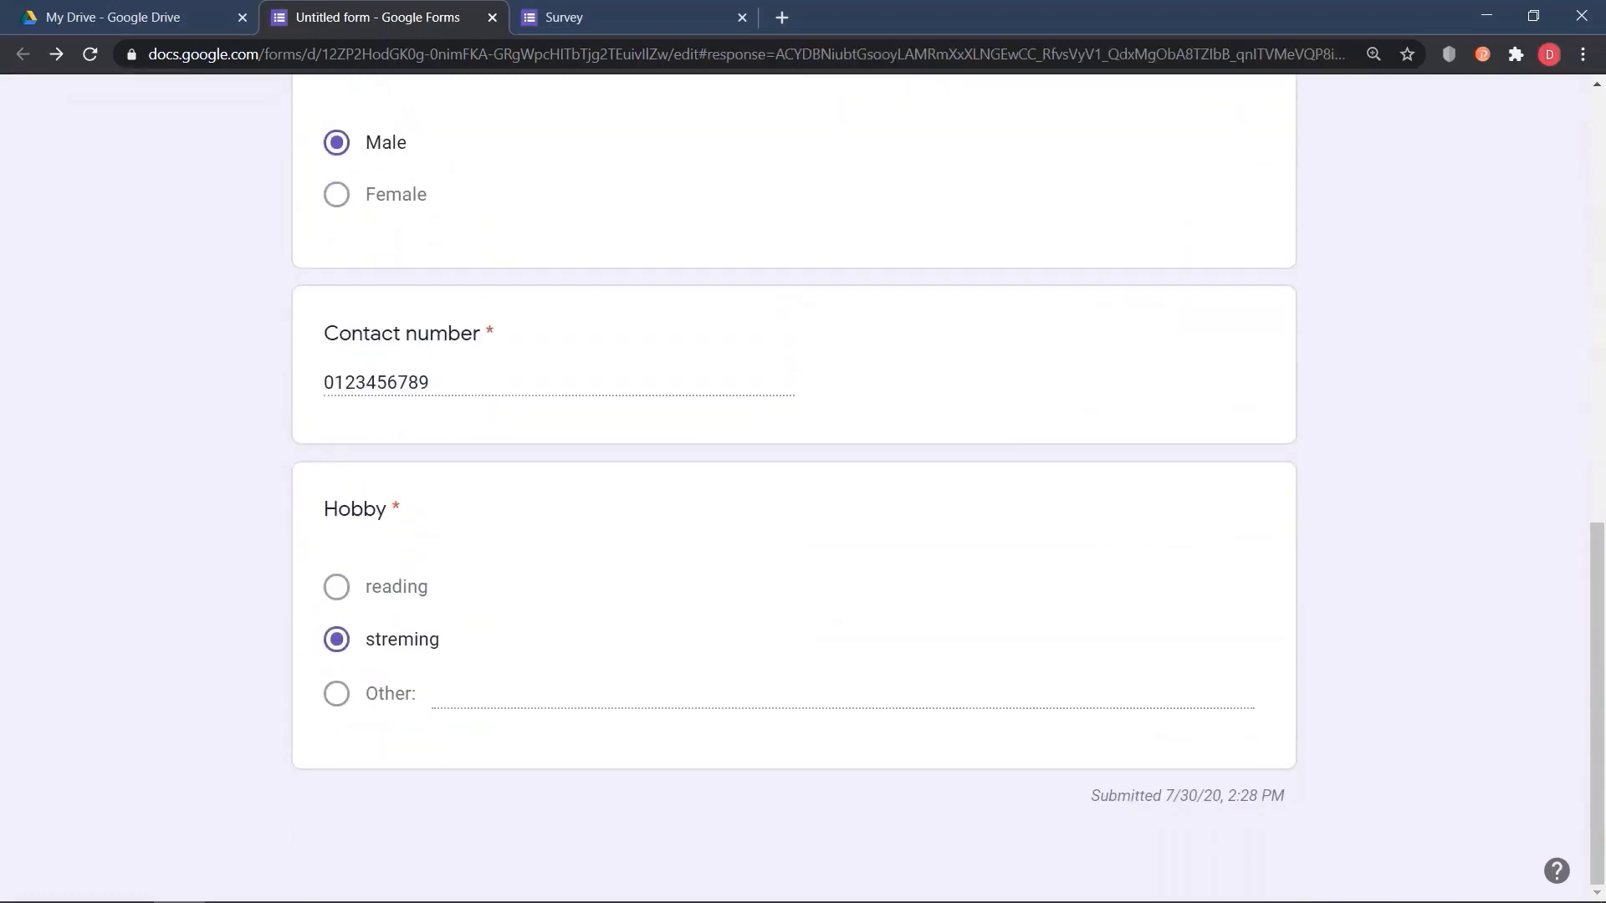
pyautogui.scroll(4, 795, 486)
pyautogui.scroll(8, 795, 485)
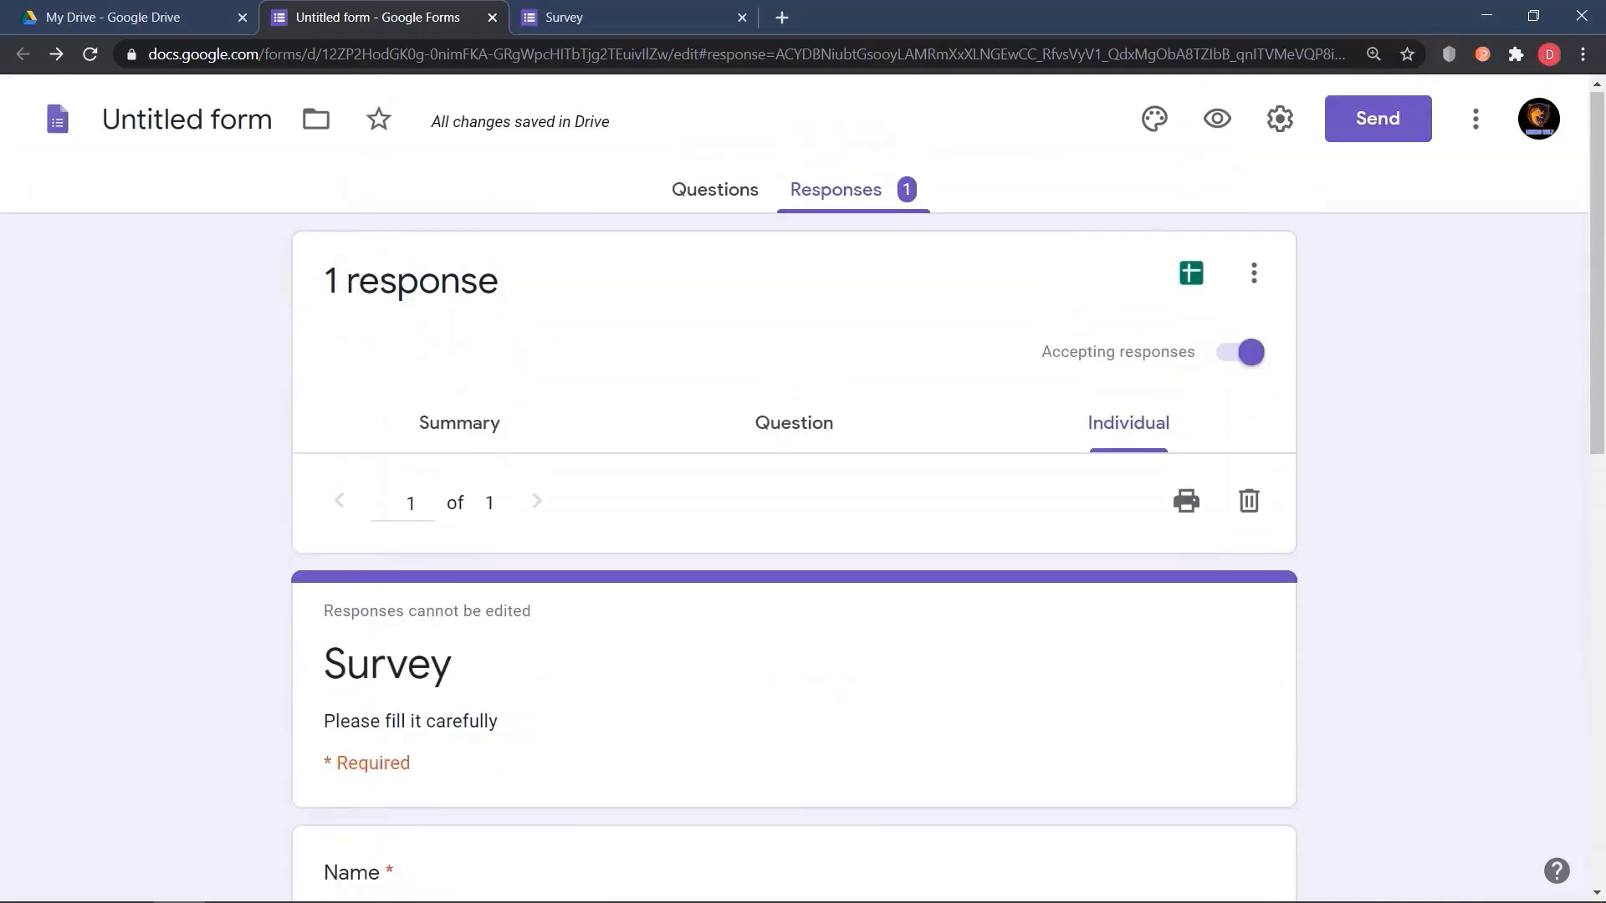